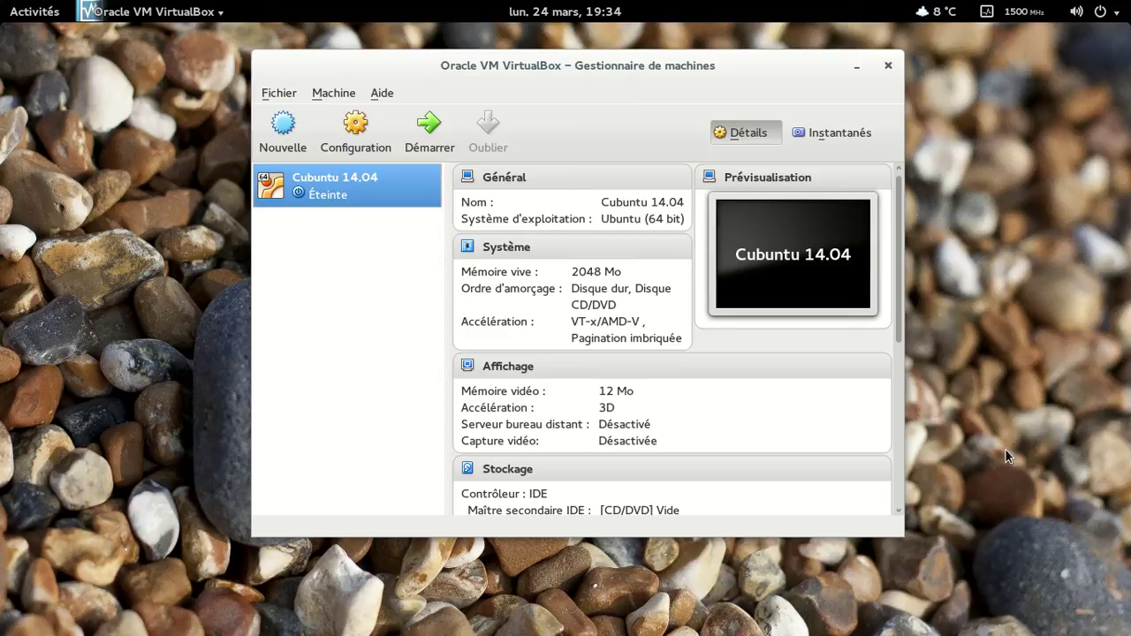
# Launch the Cubuntu 14.04 machine with Démarrer and minimise the VirtualBox manager window.
pyautogui.click(424, 132)
pyautogui.click(856, 66)
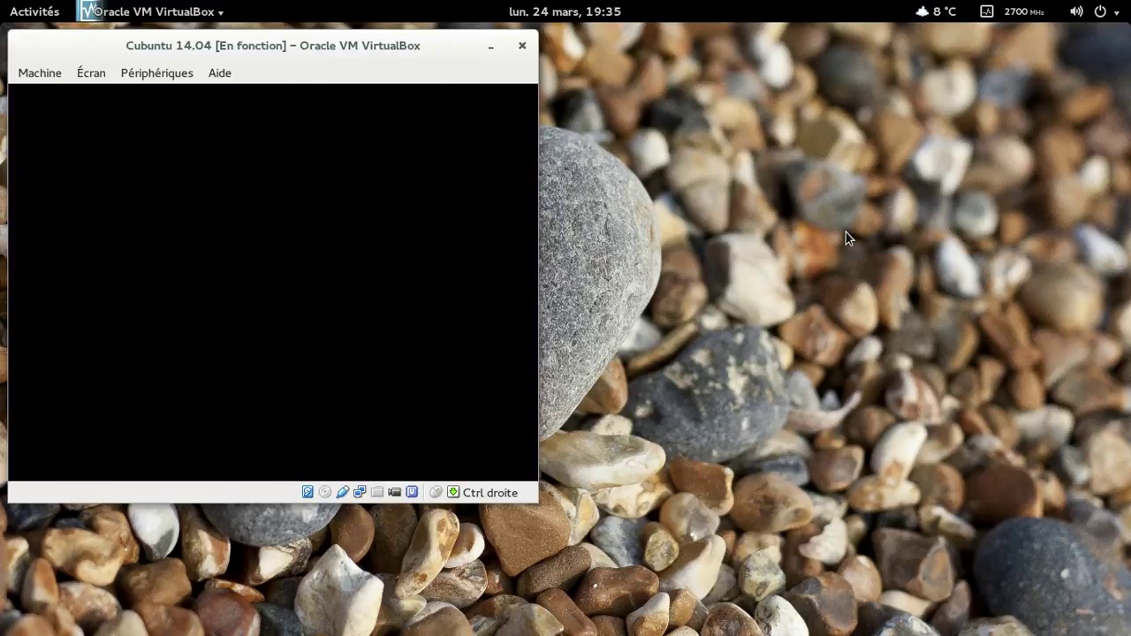
# Switch the Cubuntu VM window to full-screen mode with Host+F.
pyautogui.press('Control_R+f')
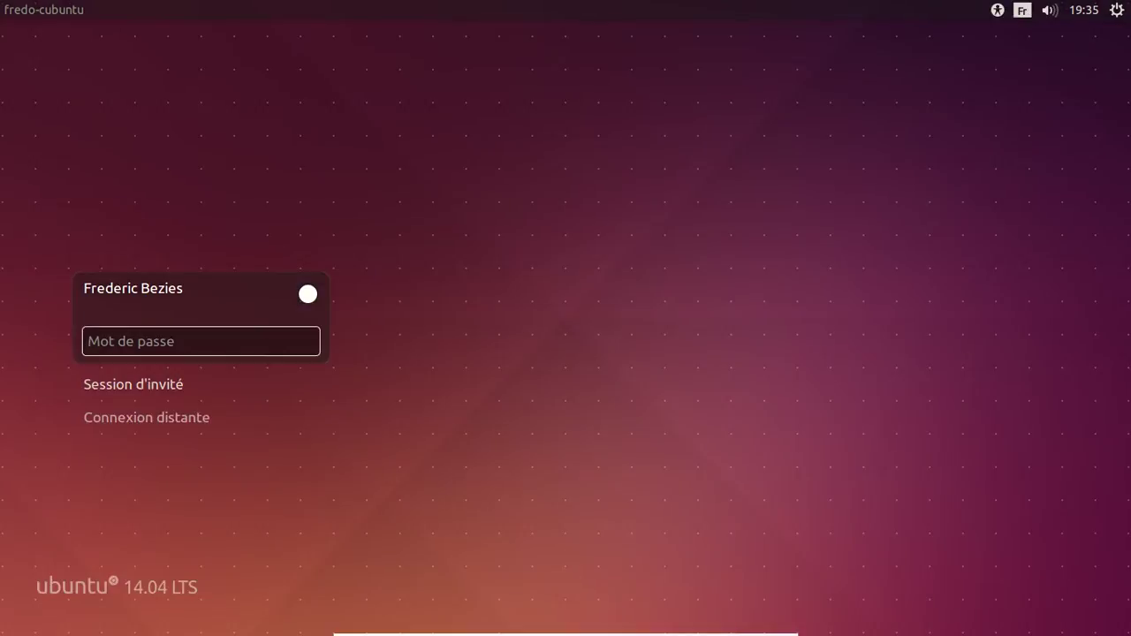
# View the available sessions, return to the prompt and log in with the account password.
pyautogui.click(307, 293)
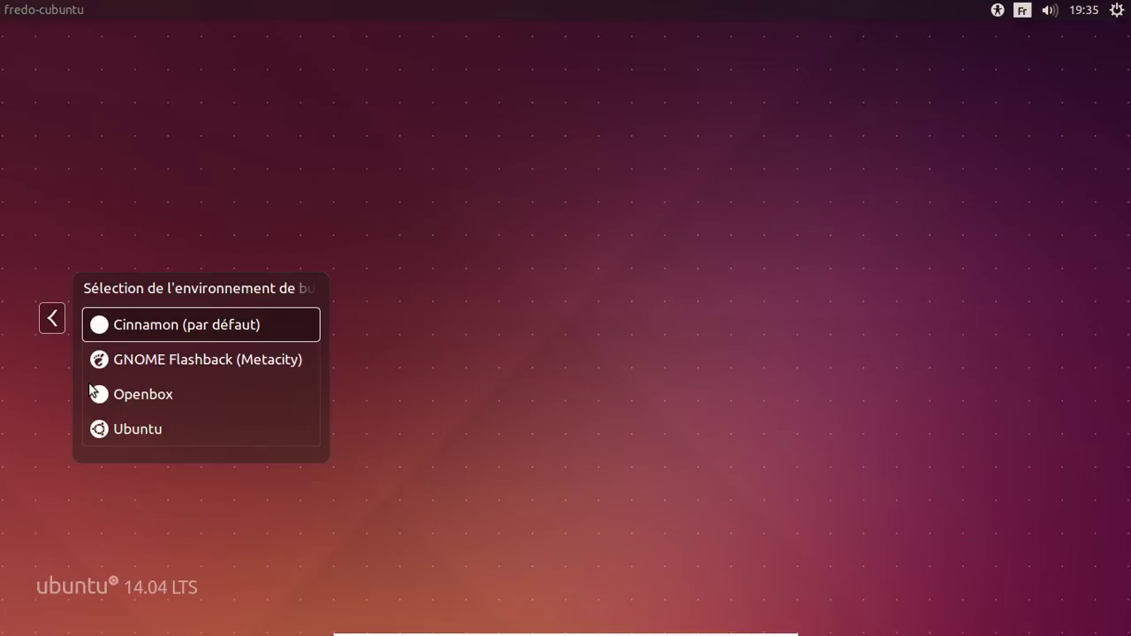
pyautogui.click(53, 318)
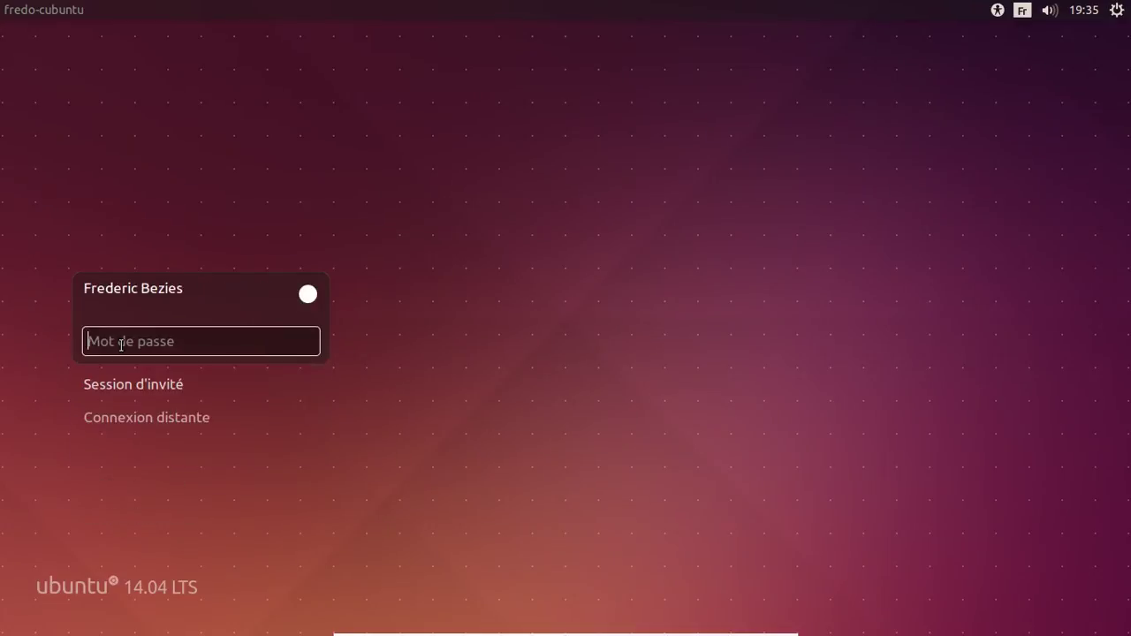
pyautogui.write('••••••••')
pyautogui.press('Return')
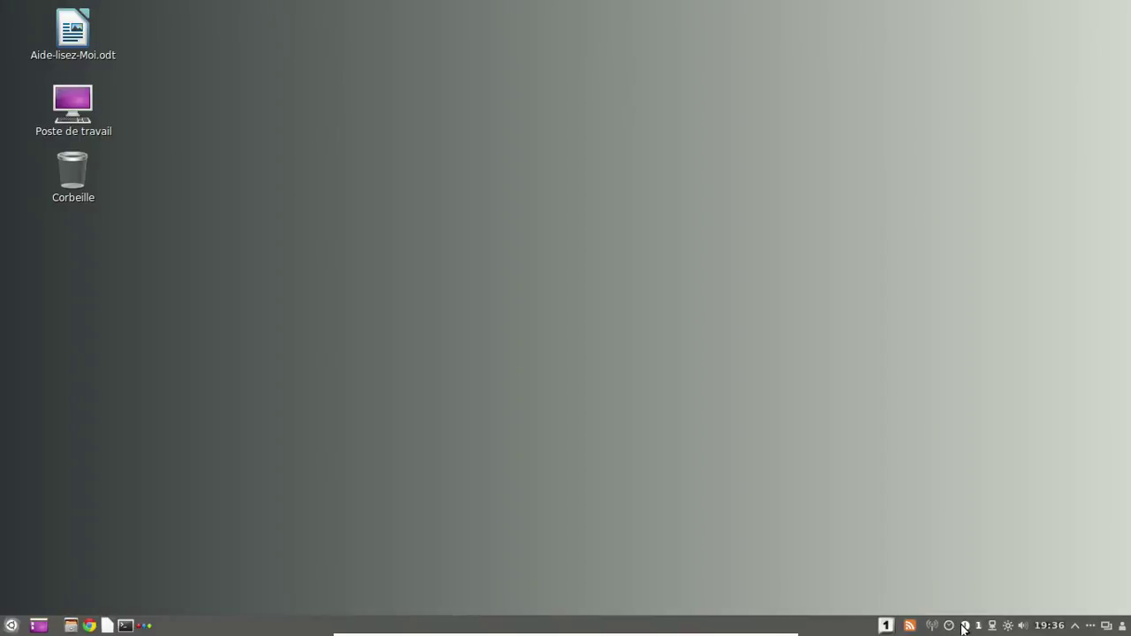
# Clear the Num Lock notification and raise the system volume from 28% to 72%.
pyautogui.click(964, 626)
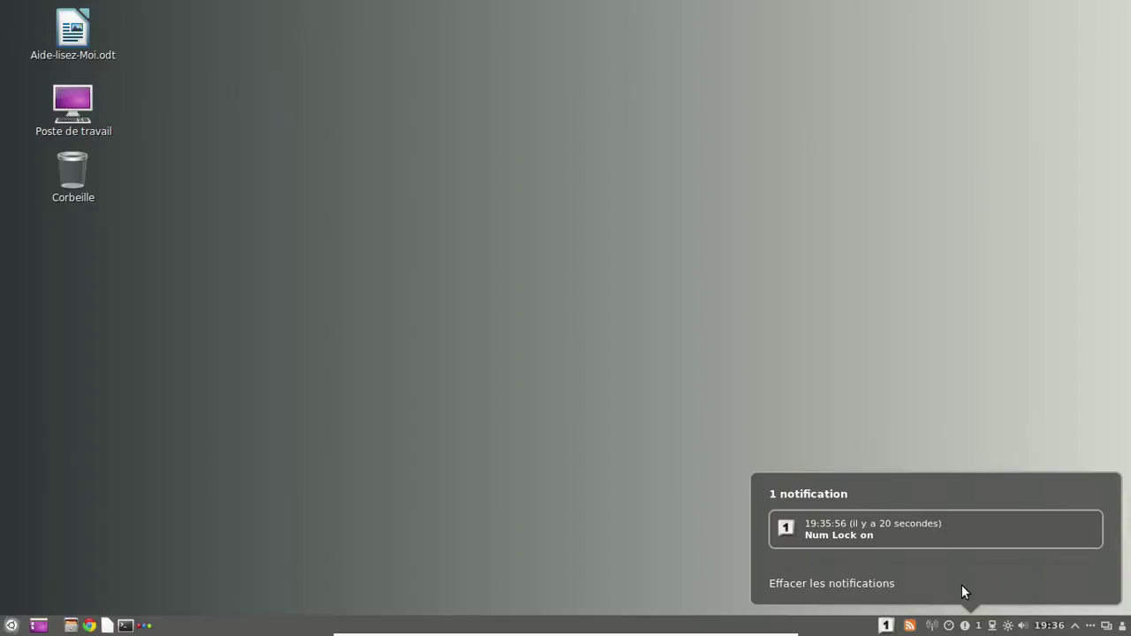
pyautogui.click(961, 585)
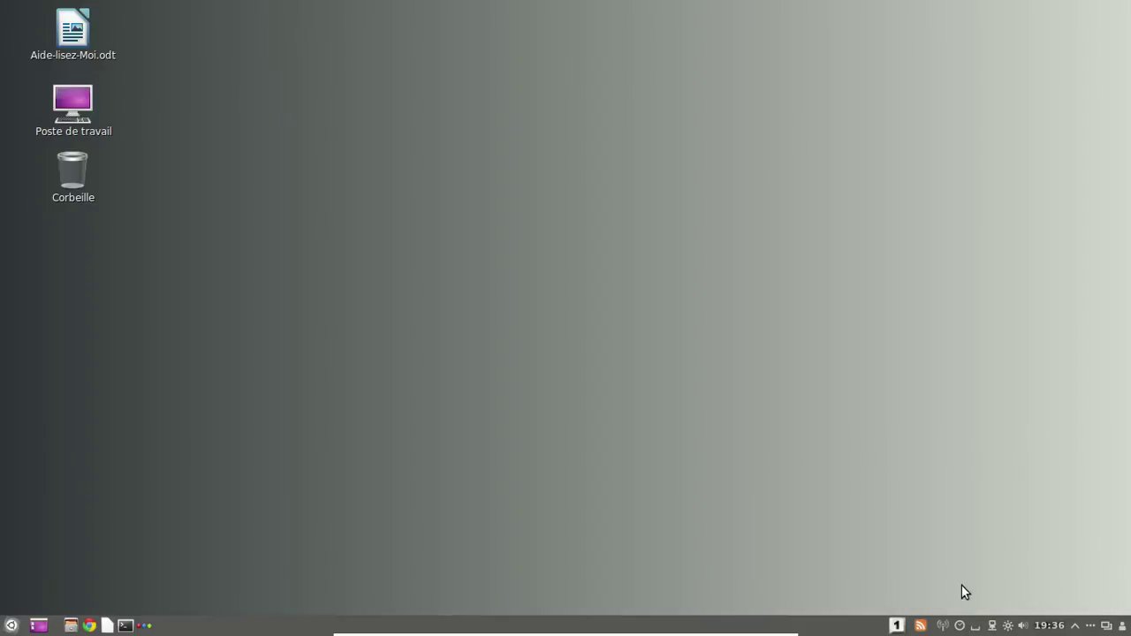
pyautogui.click(1023, 626)
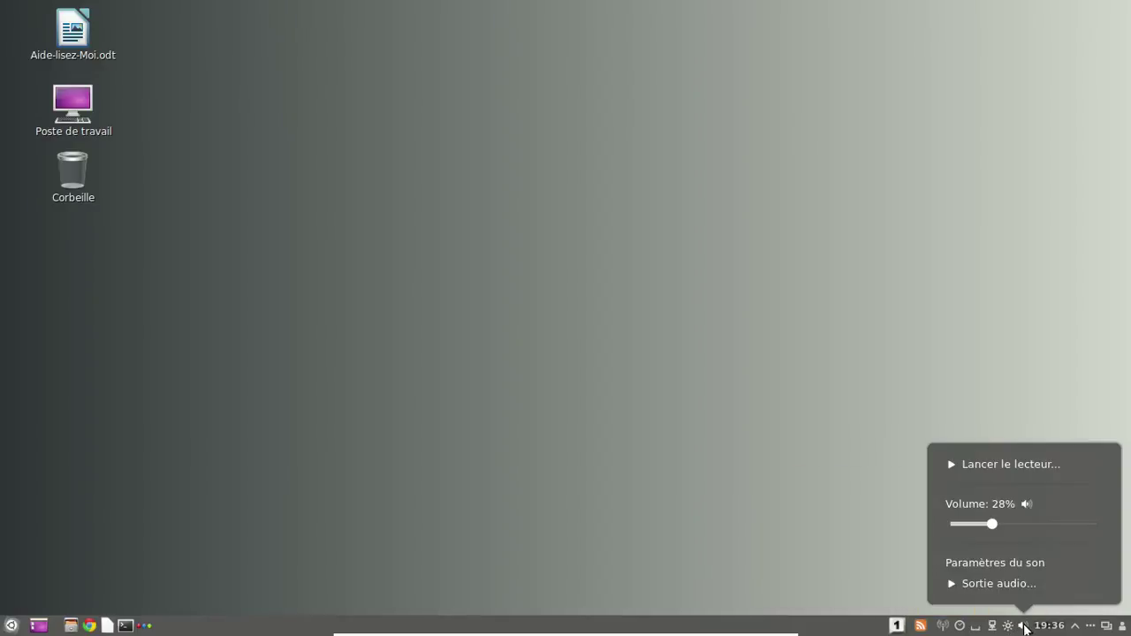
pyautogui.moveTo(1038, 525); pyautogui.dragTo(1058, 524)
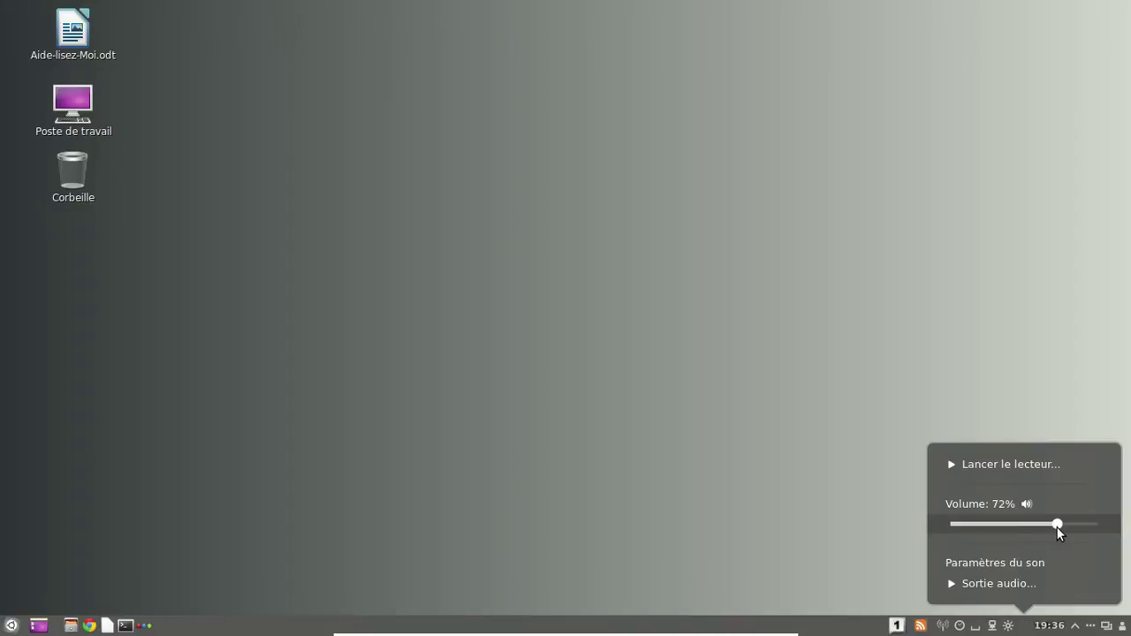
pyautogui.click(1059, 629)
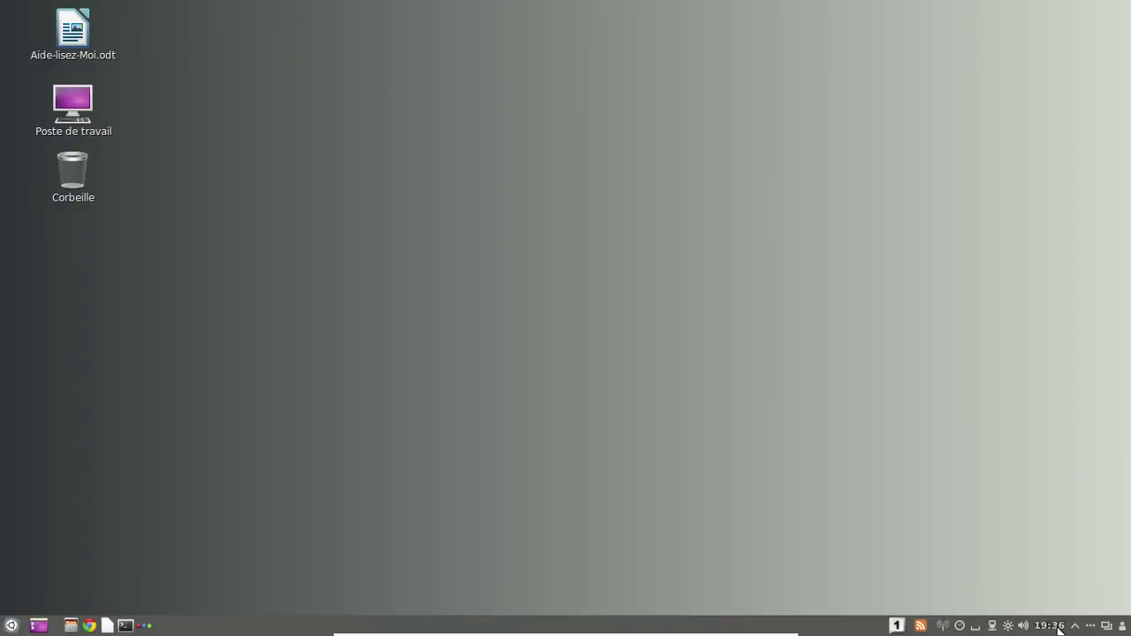
# Glance at the calendar and panel options, then view all workspaces in Expo and return.
pyautogui.click(1056, 629)
pyautogui.click(1055, 629)
pyautogui.rightClick(1076, 627)
pyautogui.click(1104, 627)
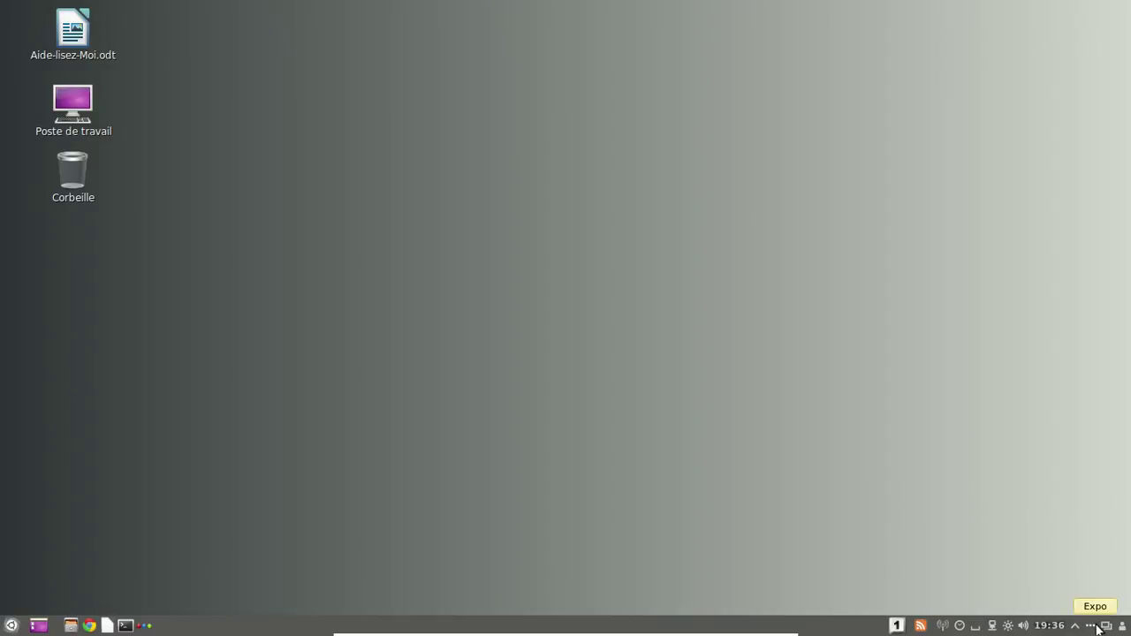
pyautogui.click(1106, 626)
pyautogui.click(252, 175)
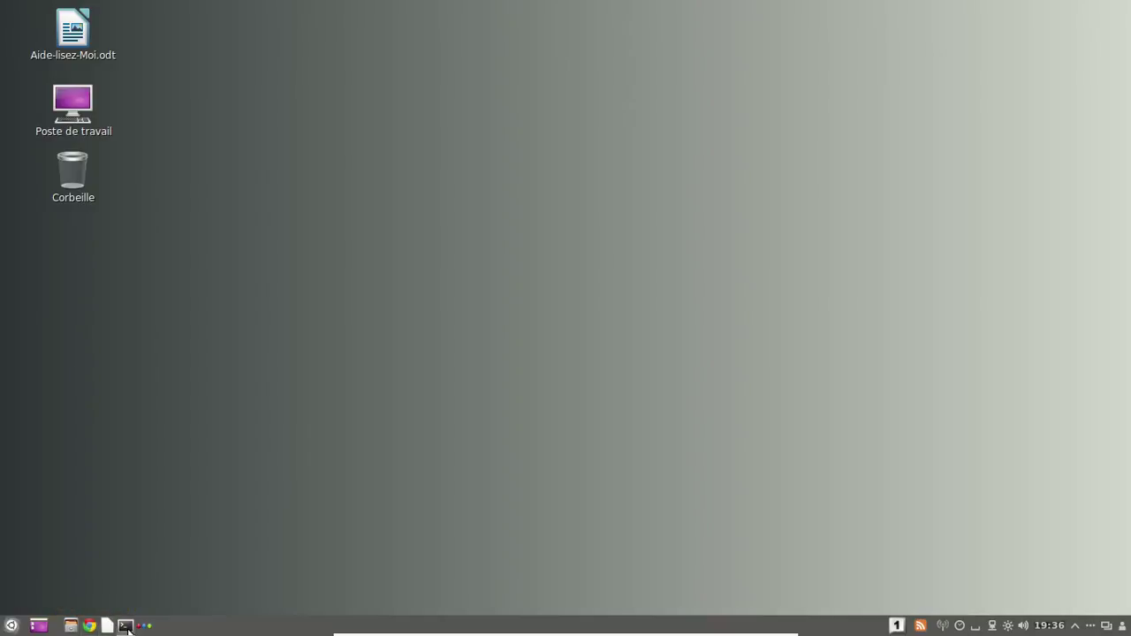
pyautogui.click(12, 626)
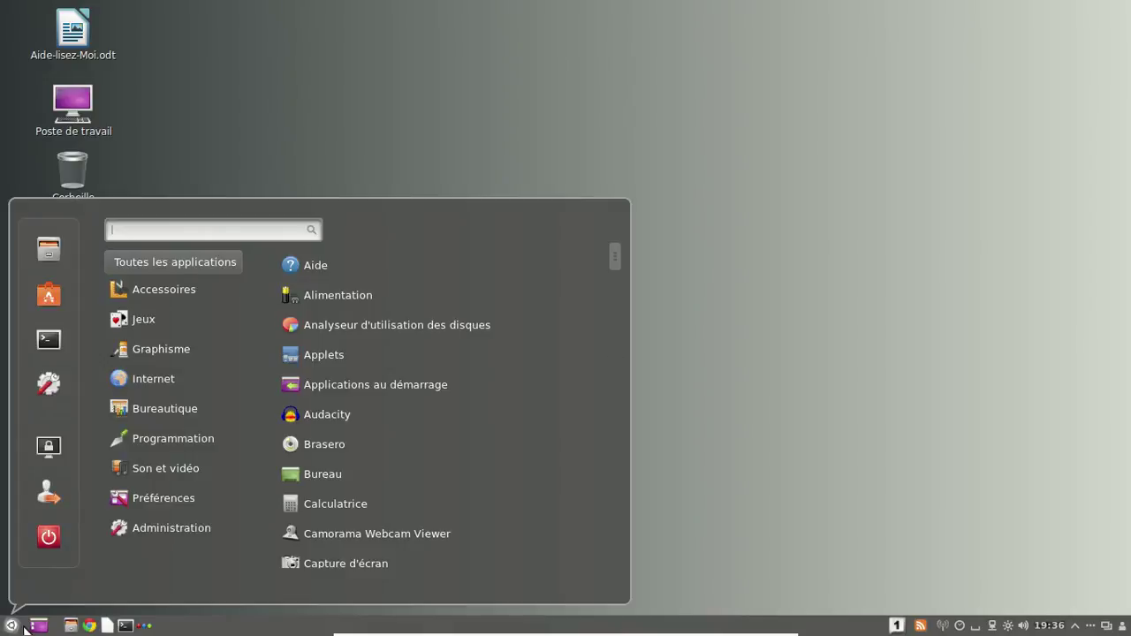
pyautogui.moveTo(611, 251); pyautogui.dragTo(604, 233)
pyautogui.moveTo(618, 257); pyautogui.dragTo(622, 410)
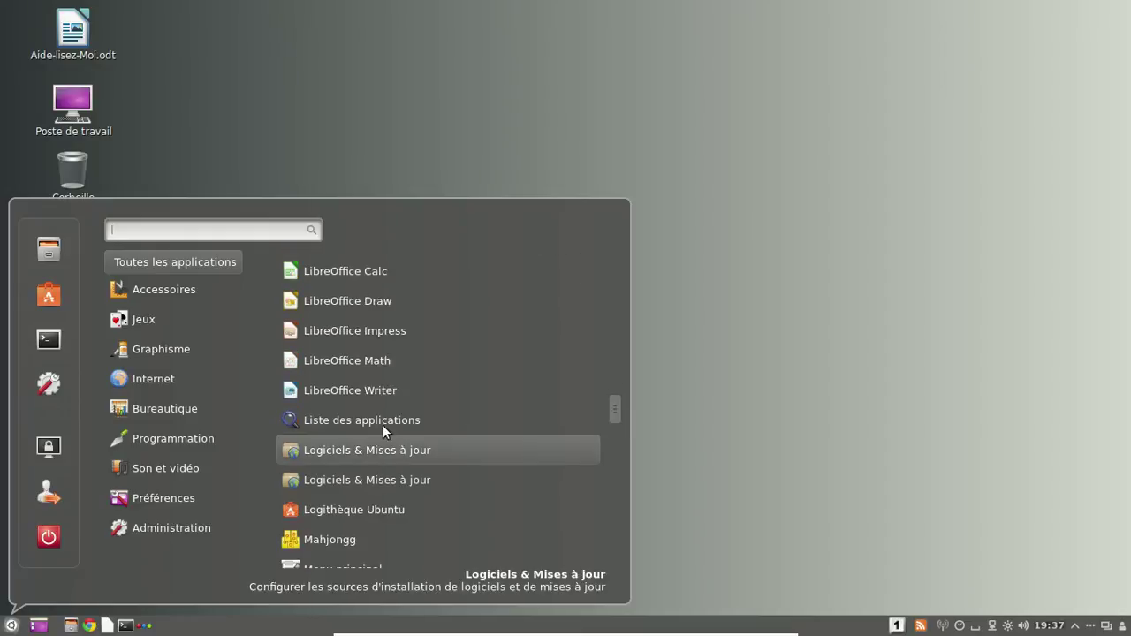
pyautogui.moveTo(614, 417); pyautogui.dragTo(617, 556)
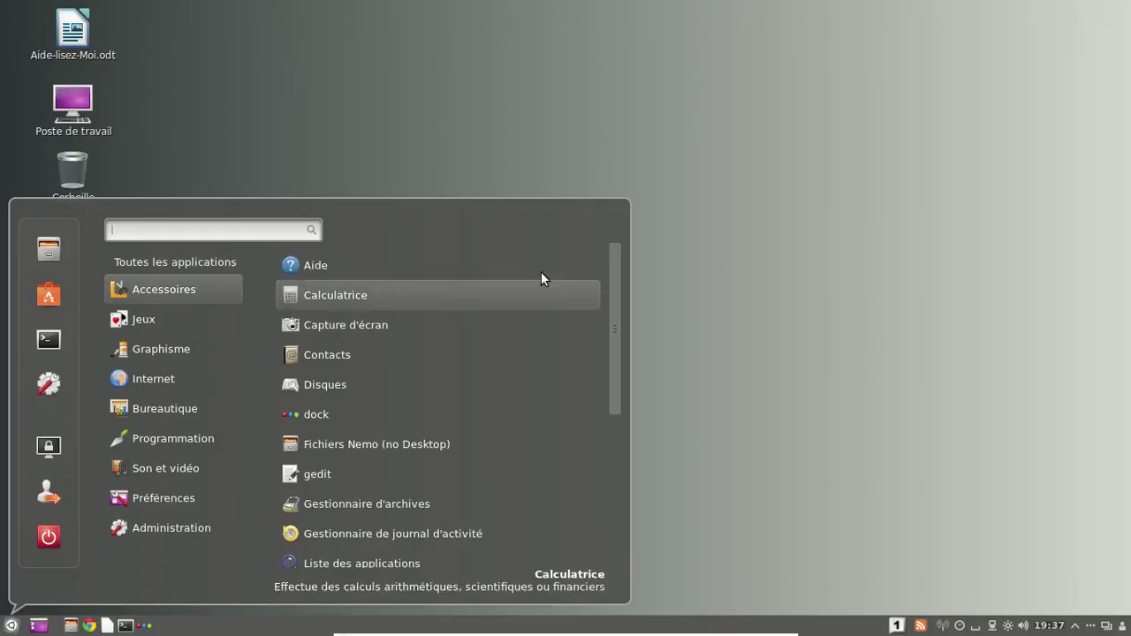
pyautogui.click(773, 256)
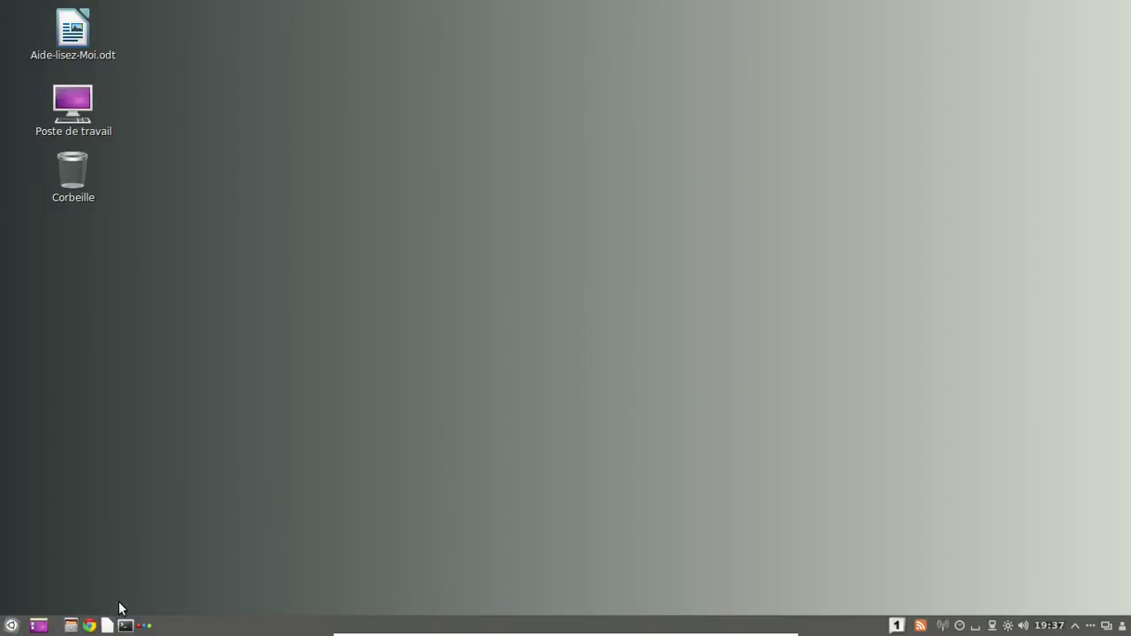
# Open Nemo on the home folder and check its About box showing version 2.0.8.
pyautogui.click(71, 625)
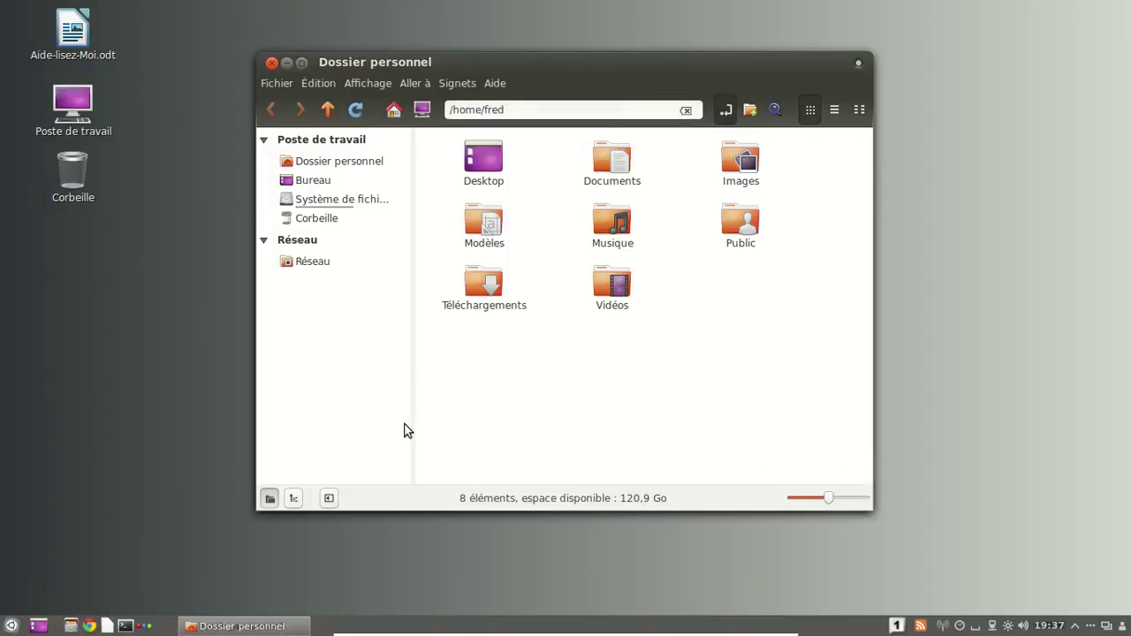
pyautogui.click(497, 85)
pyautogui.click(529, 123)
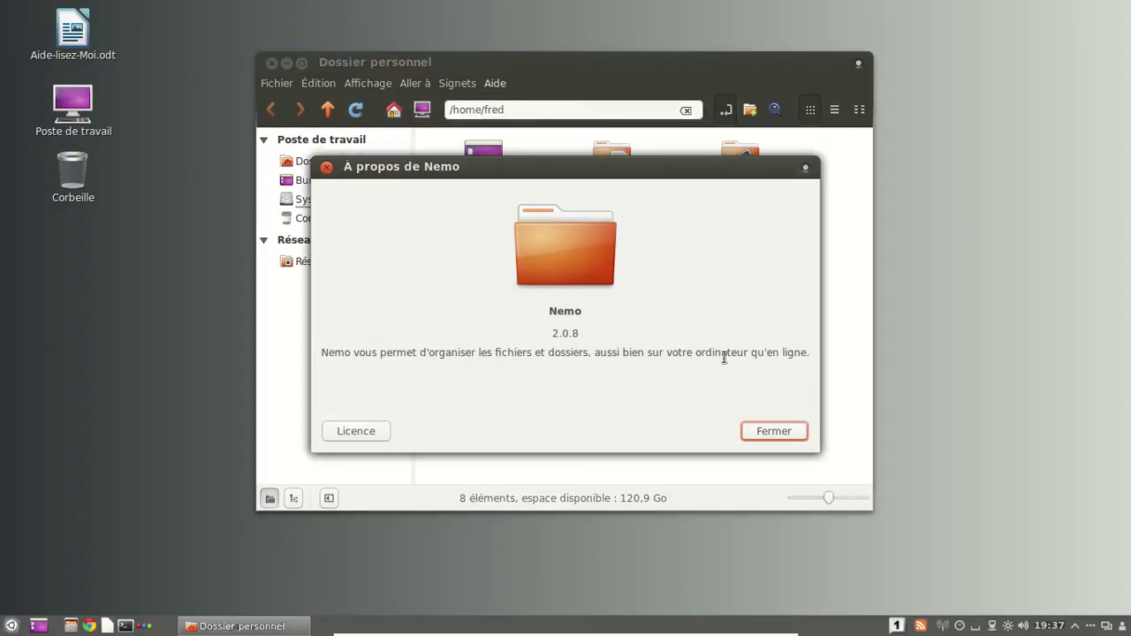
pyautogui.click(765, 431)
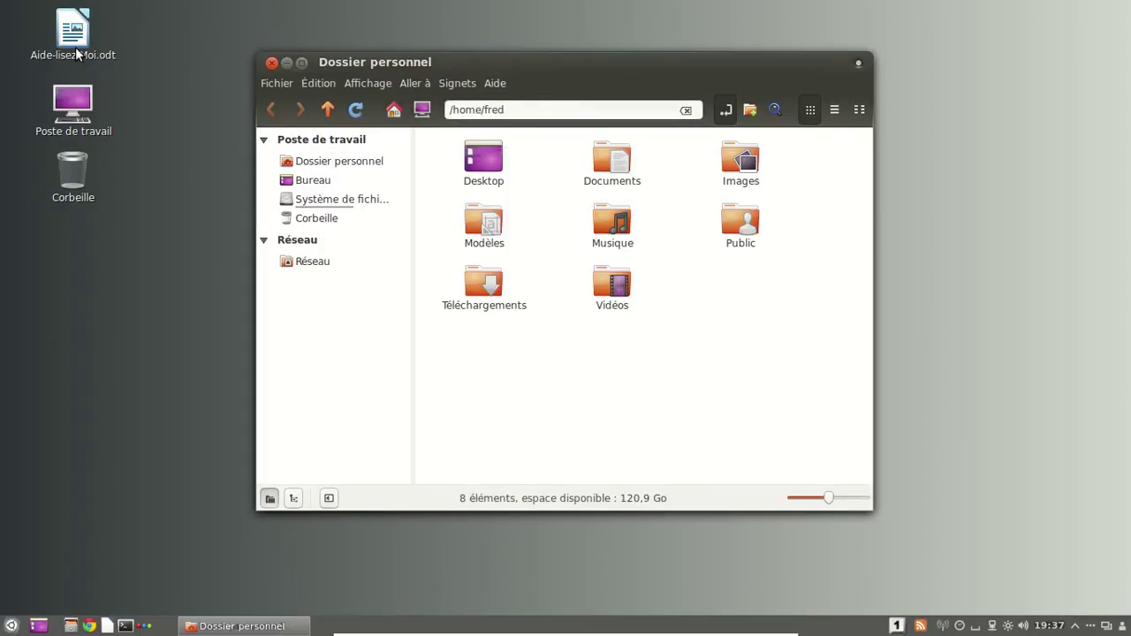
# Open Aide-lisez-Moi.odt in Writer and scroll through it down to page 5.
pyautogui.doubleClick(76, 52)
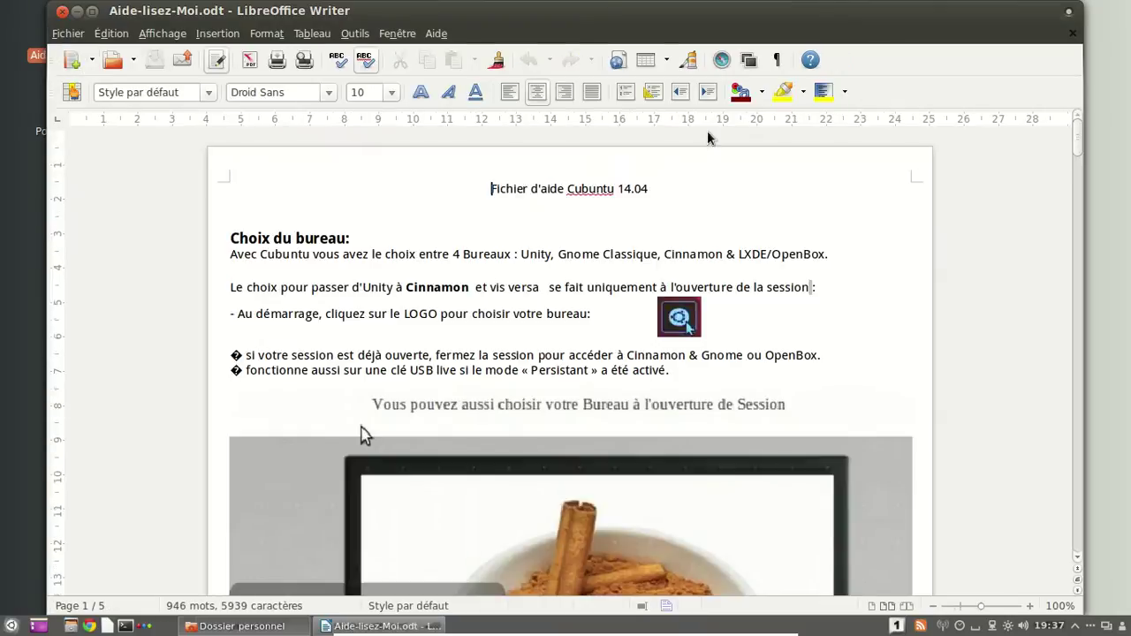
pyautogui.moveTo(1077, 139); pyautogui.dragTo(1083, 179)
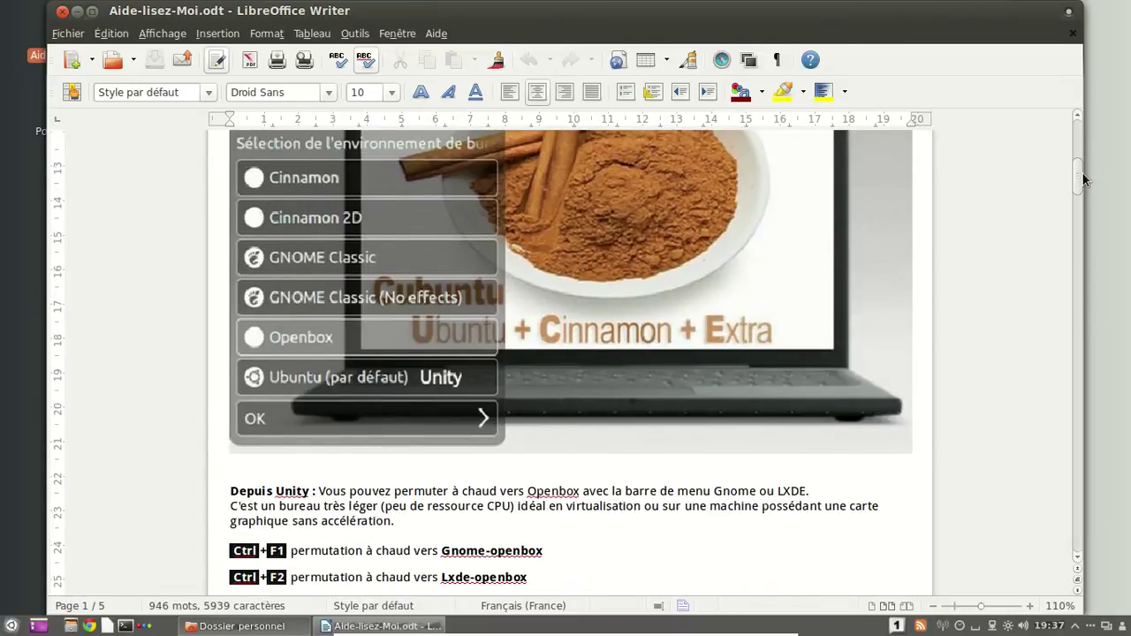
pyautogui.moveTo(1075, 194); pyautogui.dragTo(1072, 231)
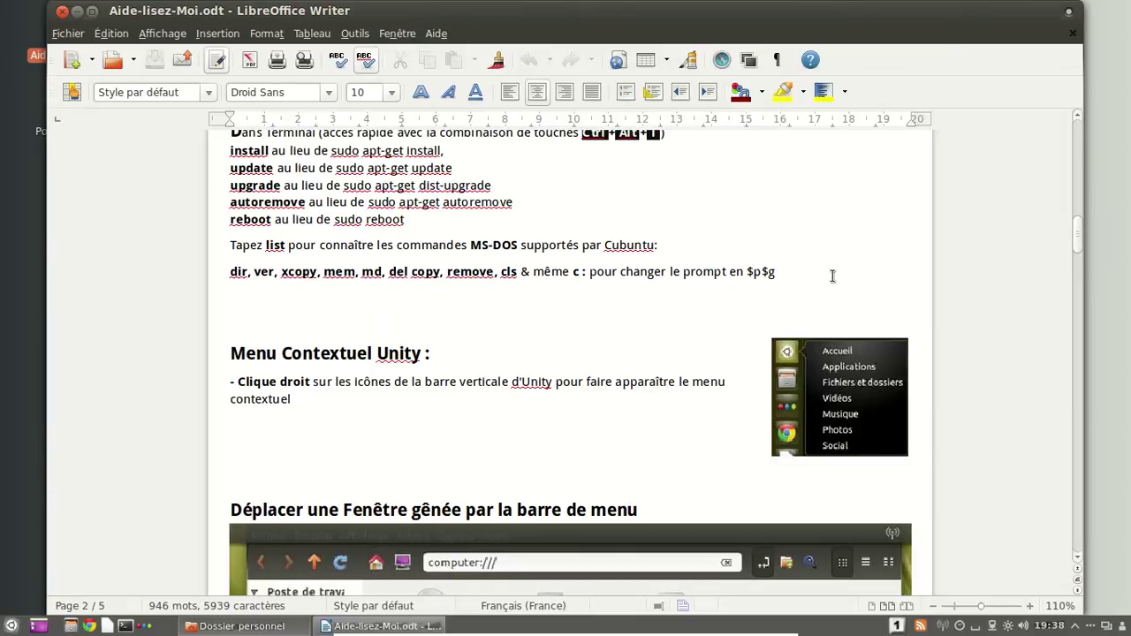
pyautogui.moveTo(1077, 242); pyautogui.dragTo(1082, 497)
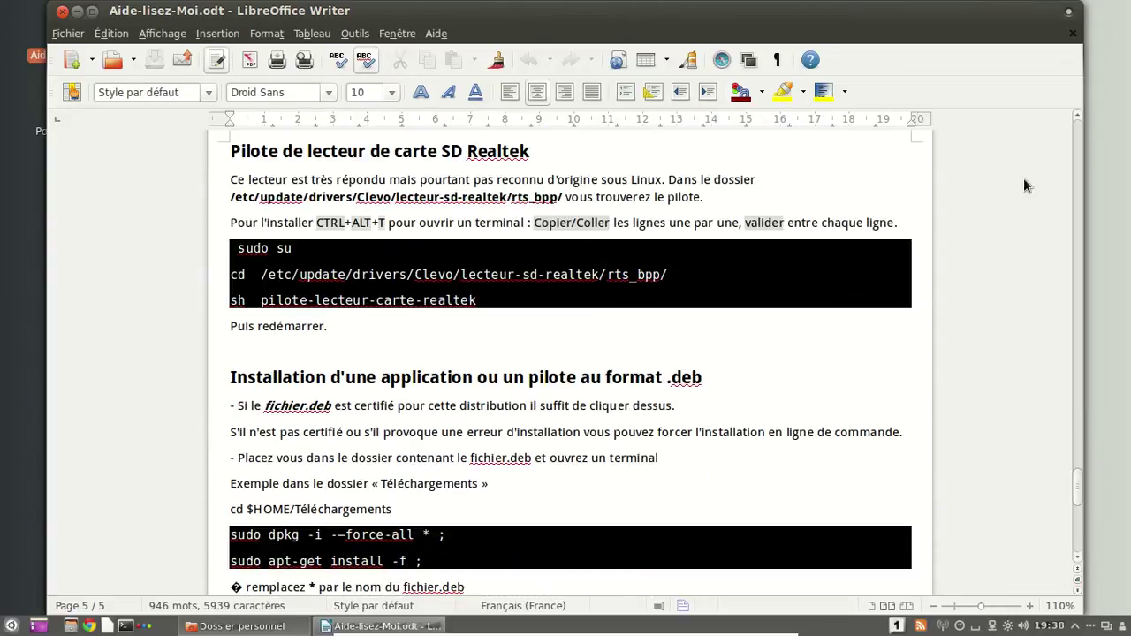
# Close the Writer document and the Nemo window, then open and dismiss the Cinnamon menu.
pyautogui.click(62, 11)
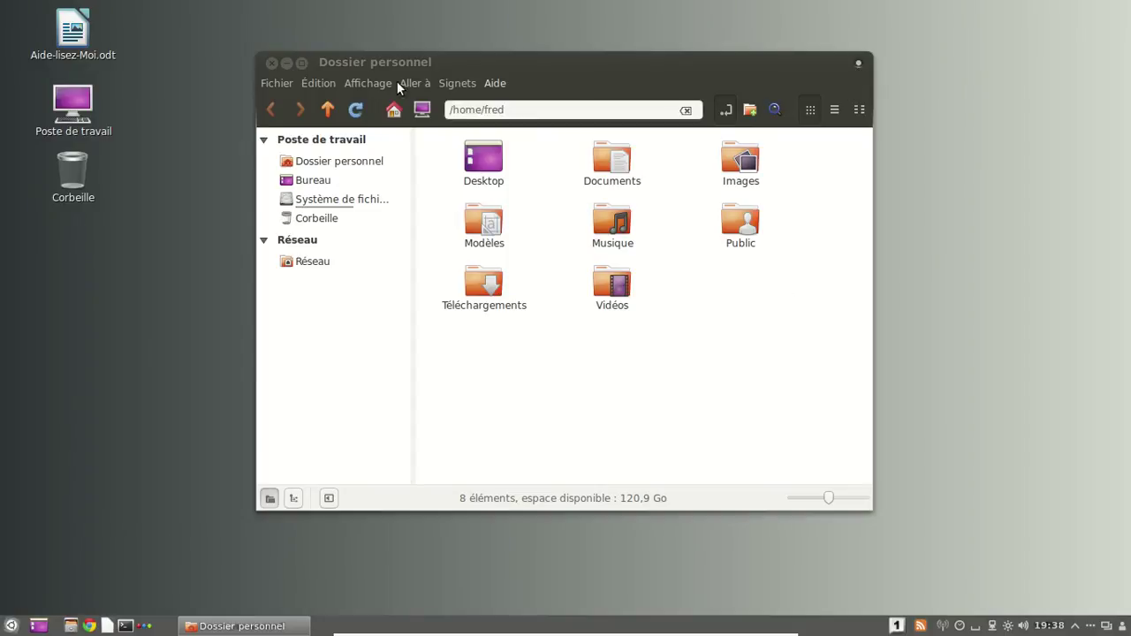
pyautogui.click(271, 63)
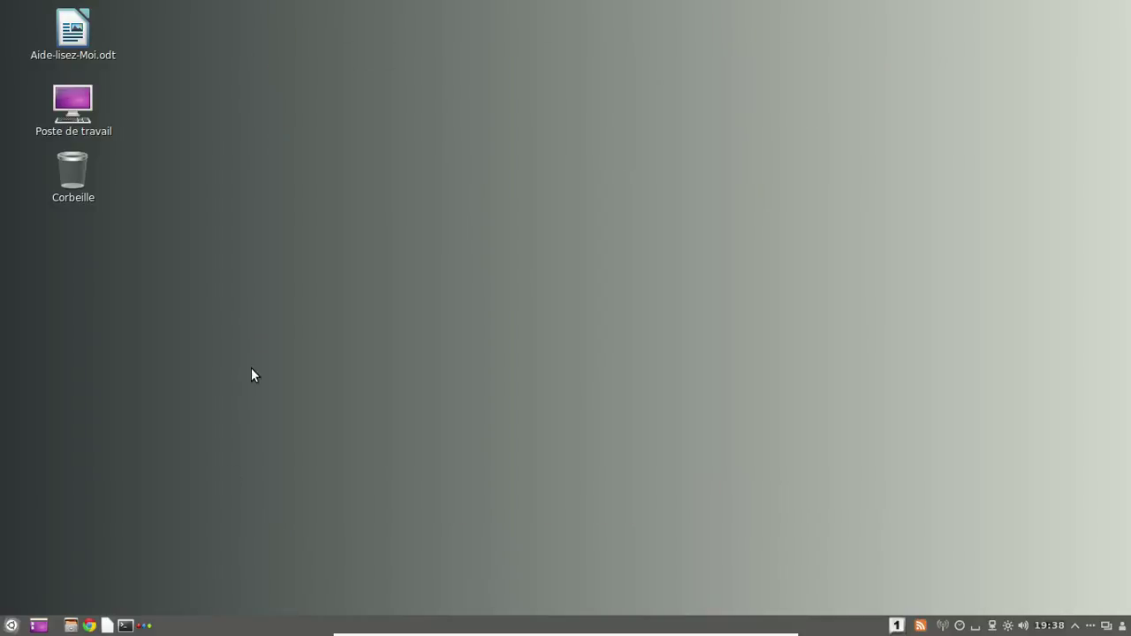
pyautogui.click(13, 627)
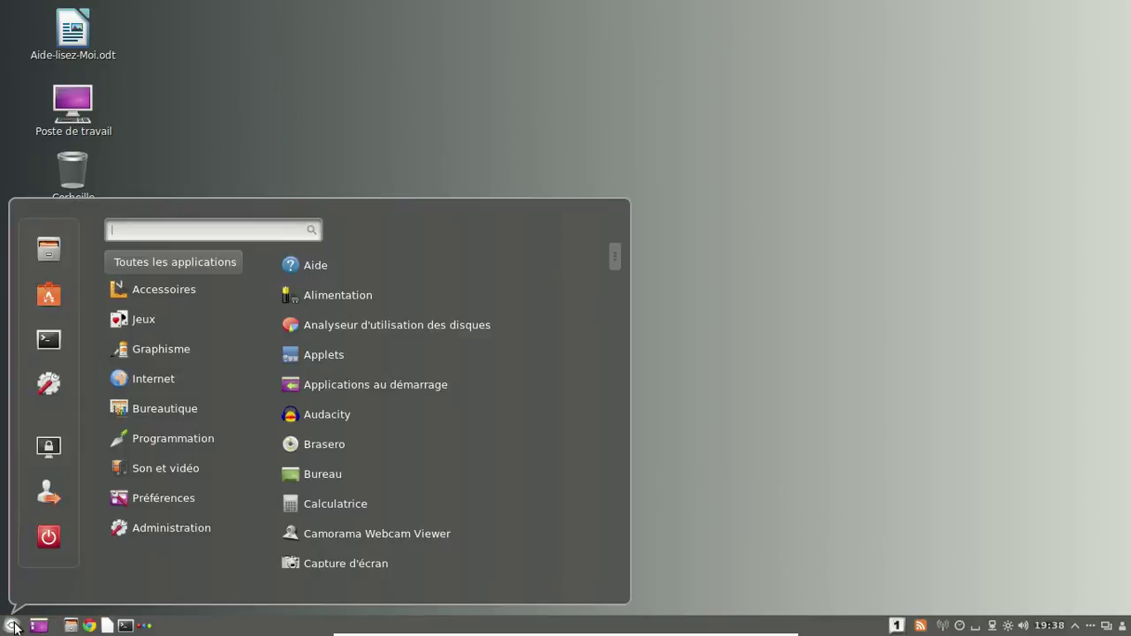
pyautogui.click(89, 626)
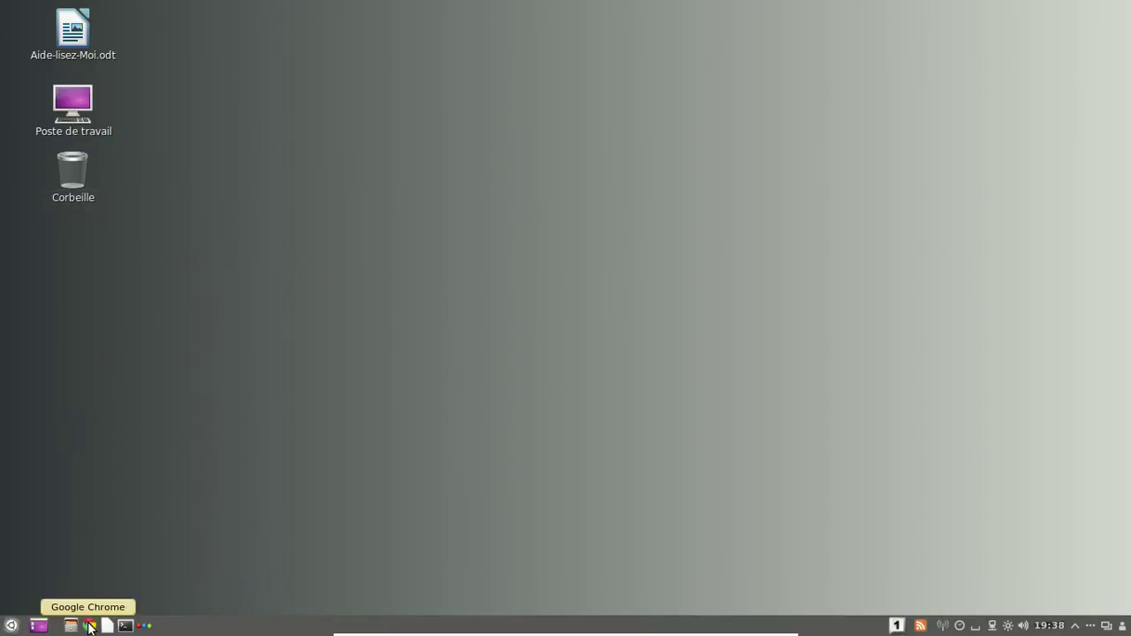
# Launch Google Chrome and display its About Google Chrome page.
pyautogui.click(89, 626)
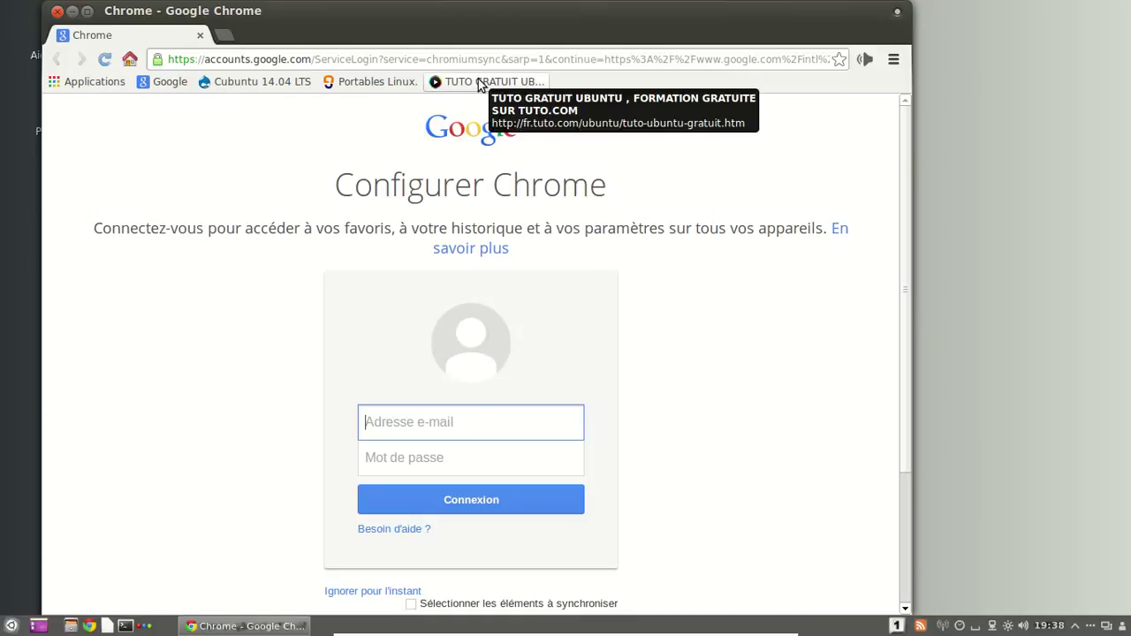
pyautogui.click(893, 59)
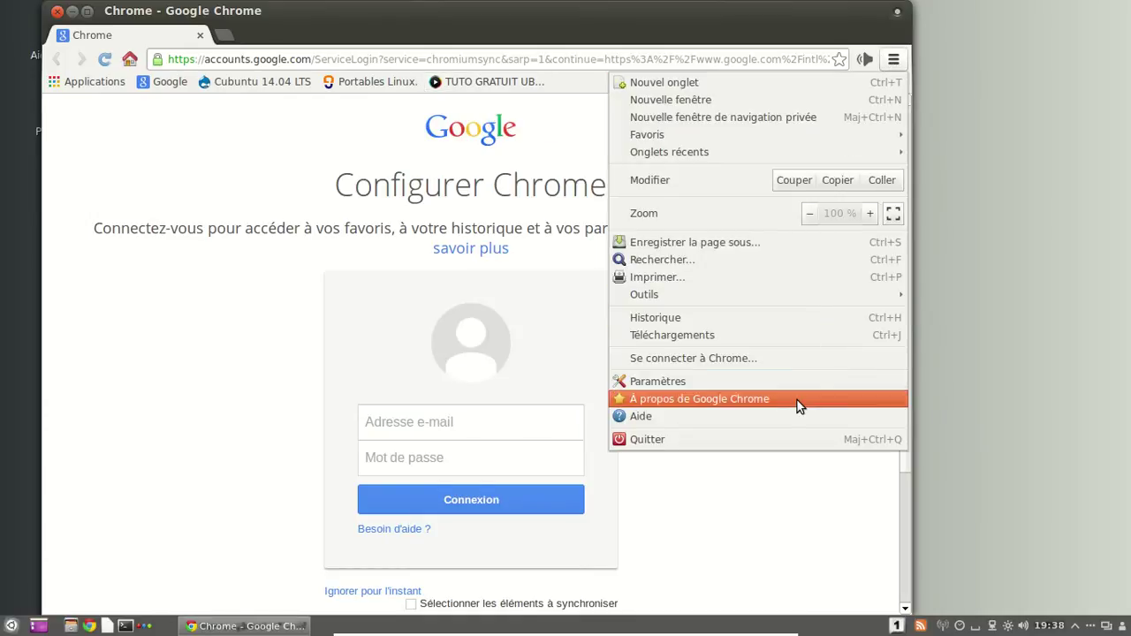
pyautogui.click(797, 400)
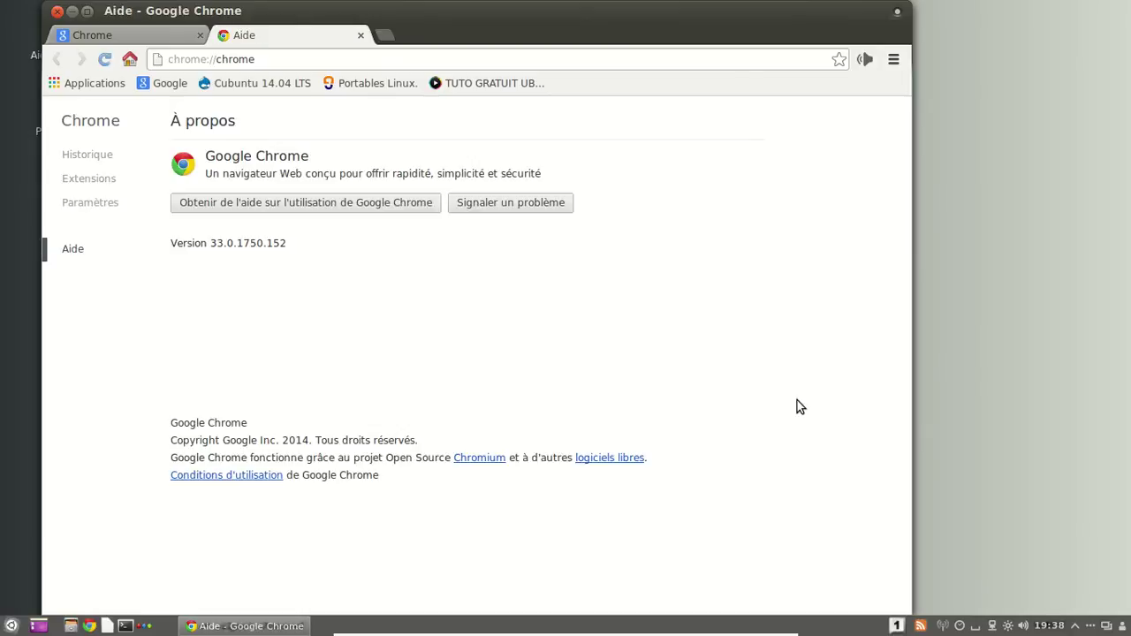
# Close the About tab, open the Cubuntu 14.04 LTS bookmark and scroll through its posts.
pyautogui.click(361, 36)
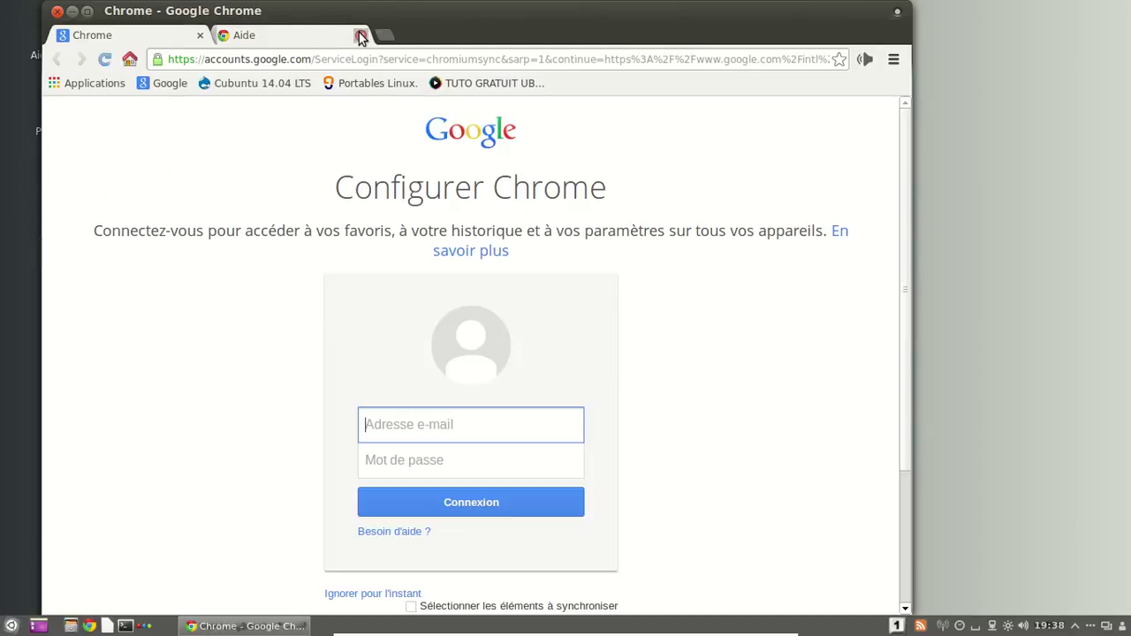
pyautogui.click(255, 86)
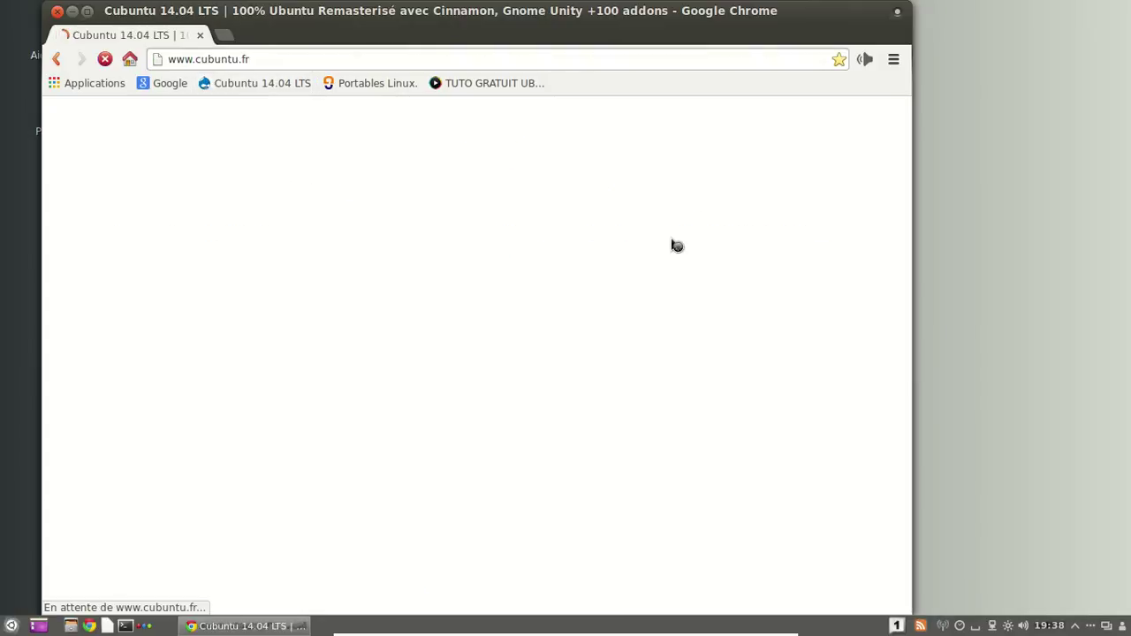
pyautogui.scroll(-10, 743, 206)
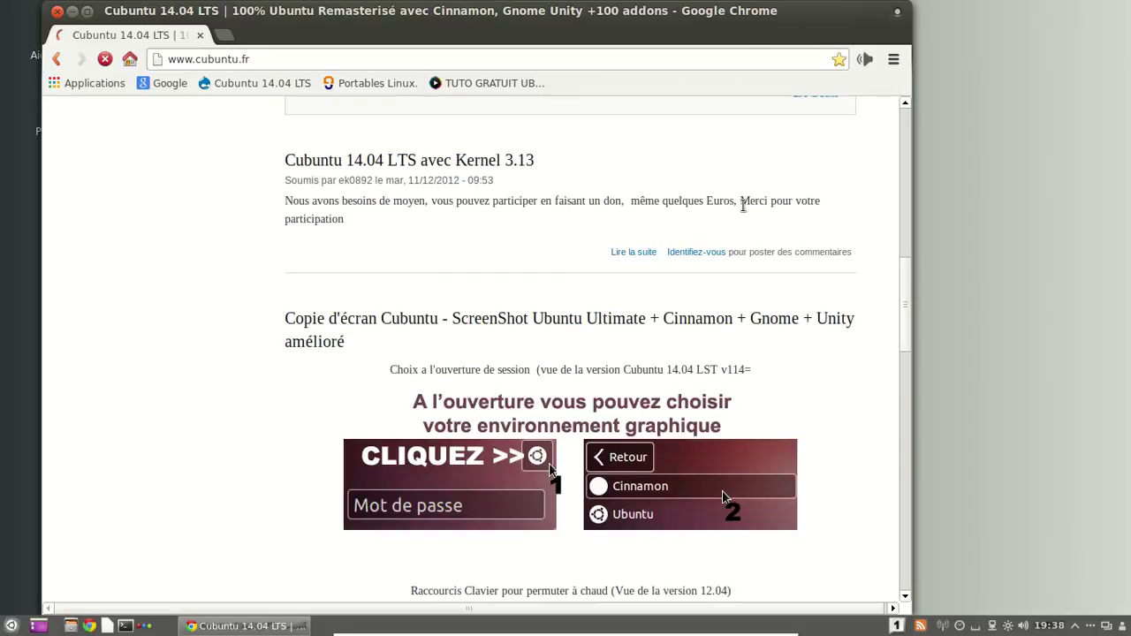
pyautogui.scroll(-3, 902, 273)
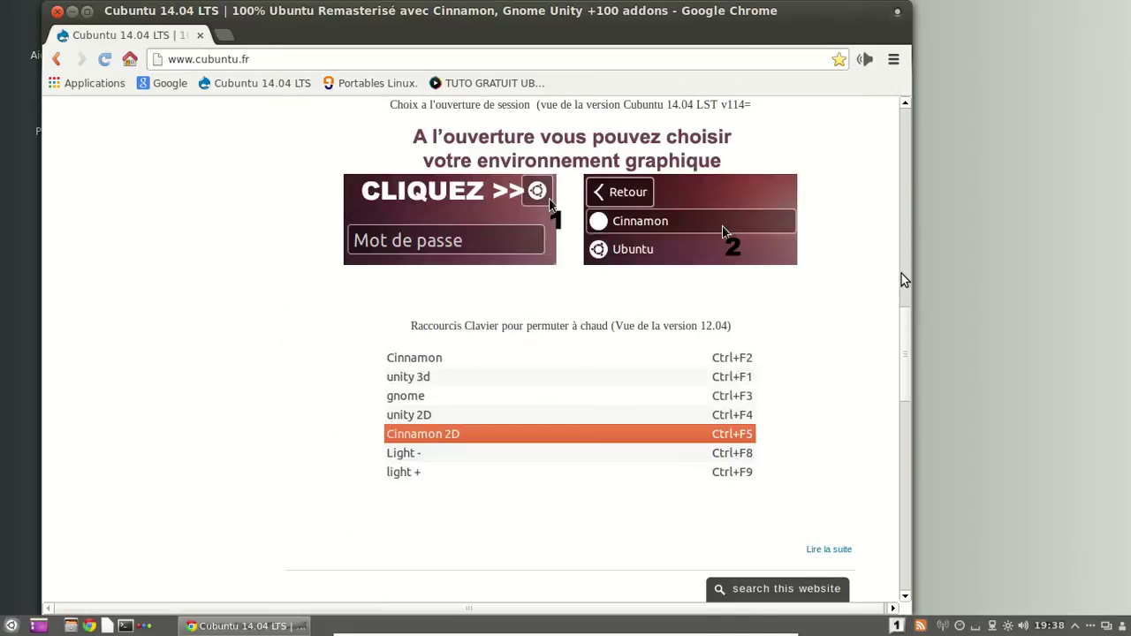
pyautogui.moveTo(909, 311); pyautogui.dragTo(895, 425)
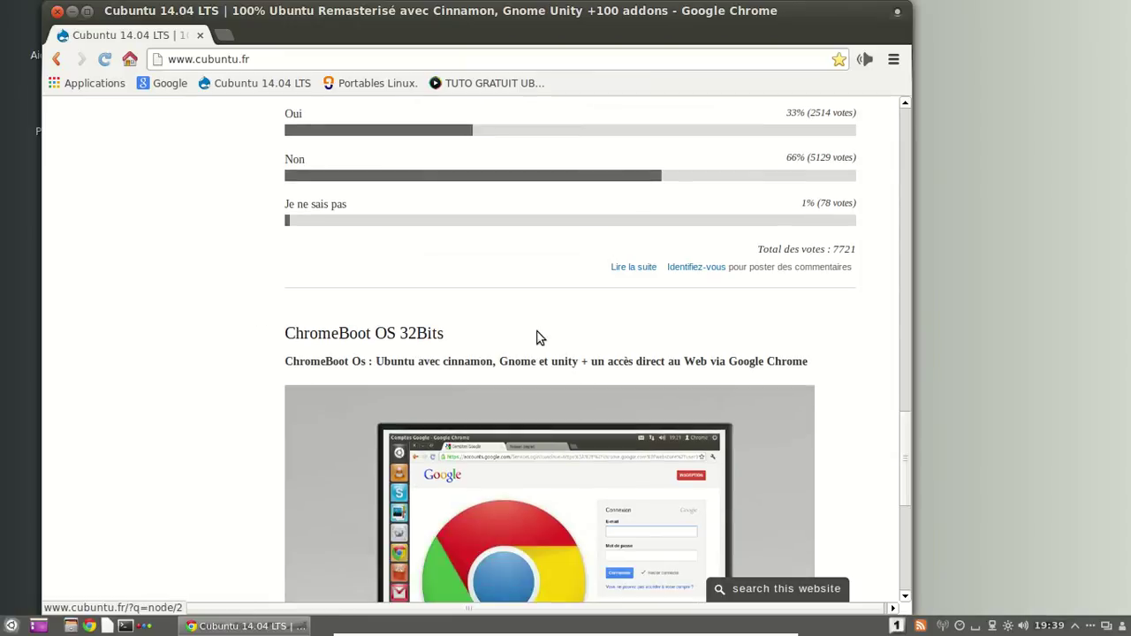
pyautogui.scroll(1, 902, 447)
pyautogui.press('Home')
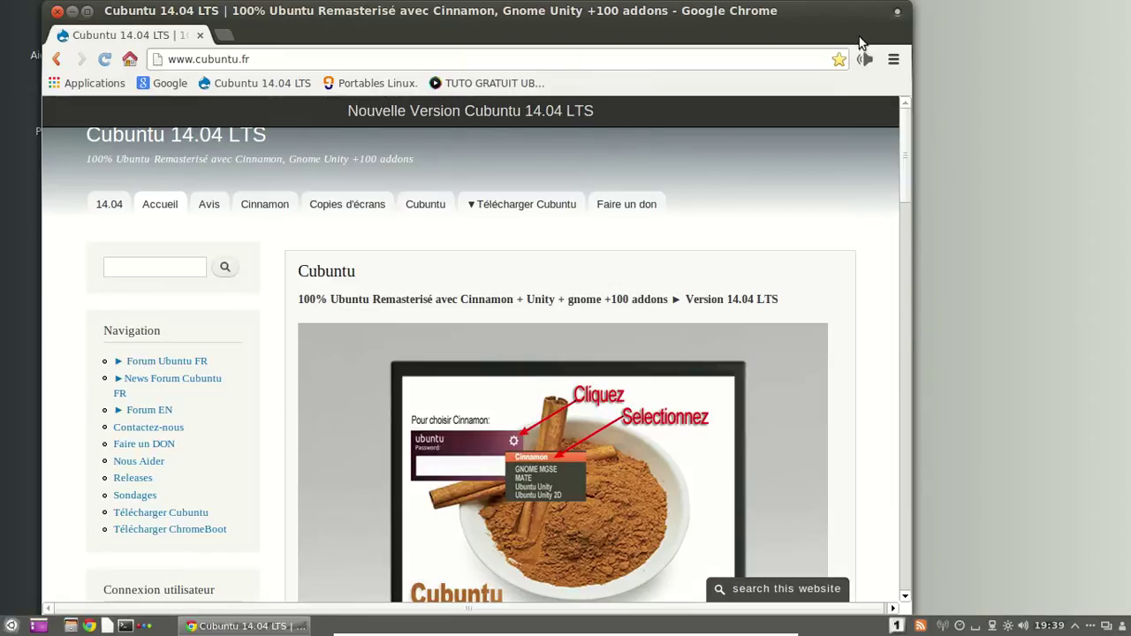
pyautogui.click(223, 36)
# Load fr.youtube.com and sign in with the account's username and password.
pyautogui.write('fr')
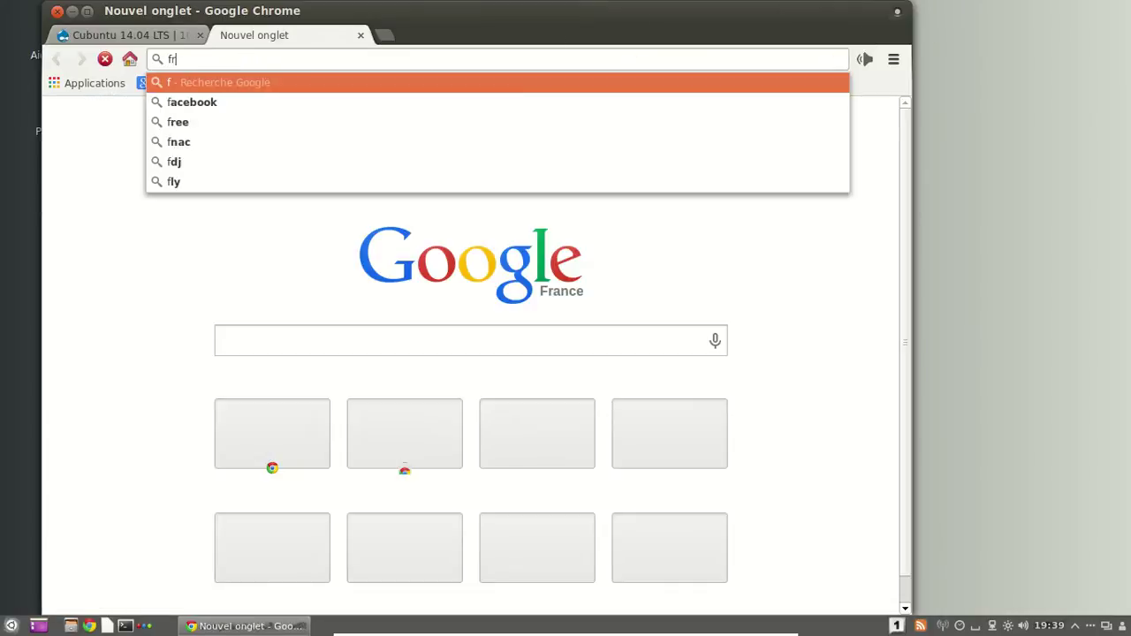
pyautogui.write('.youtube.com')
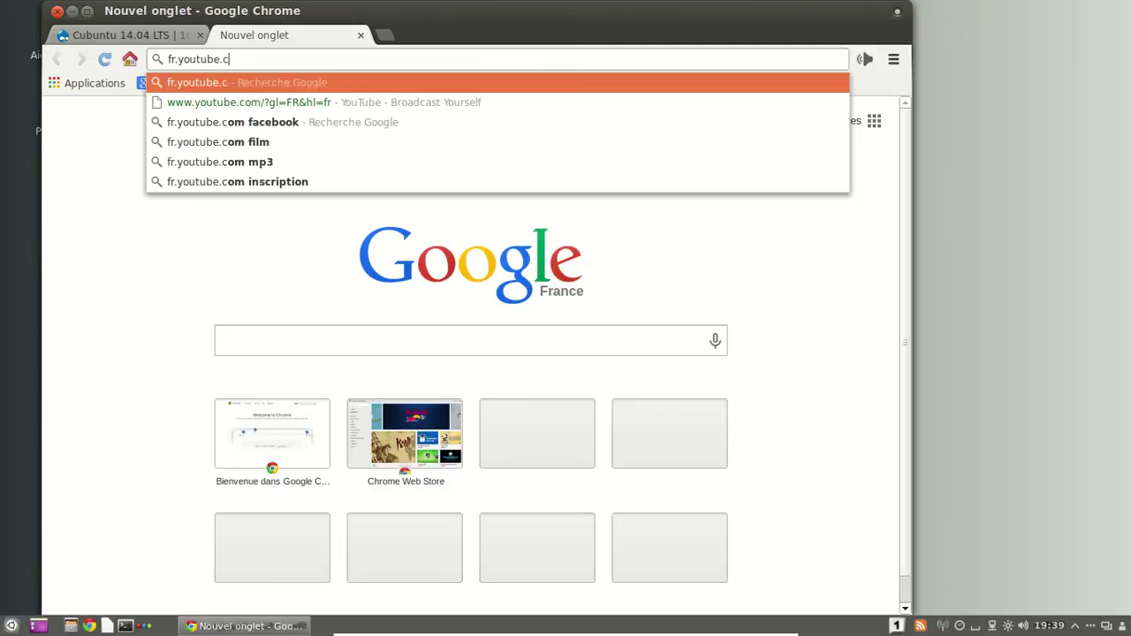
pyautogui.press('Return')
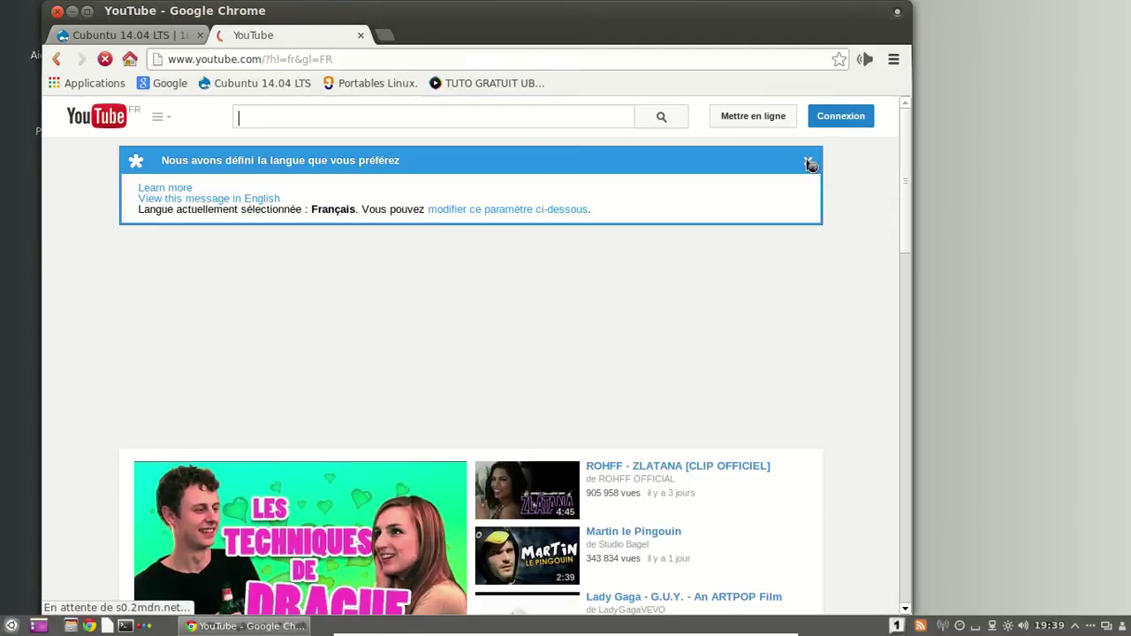
pyautogui.click(809, 163)
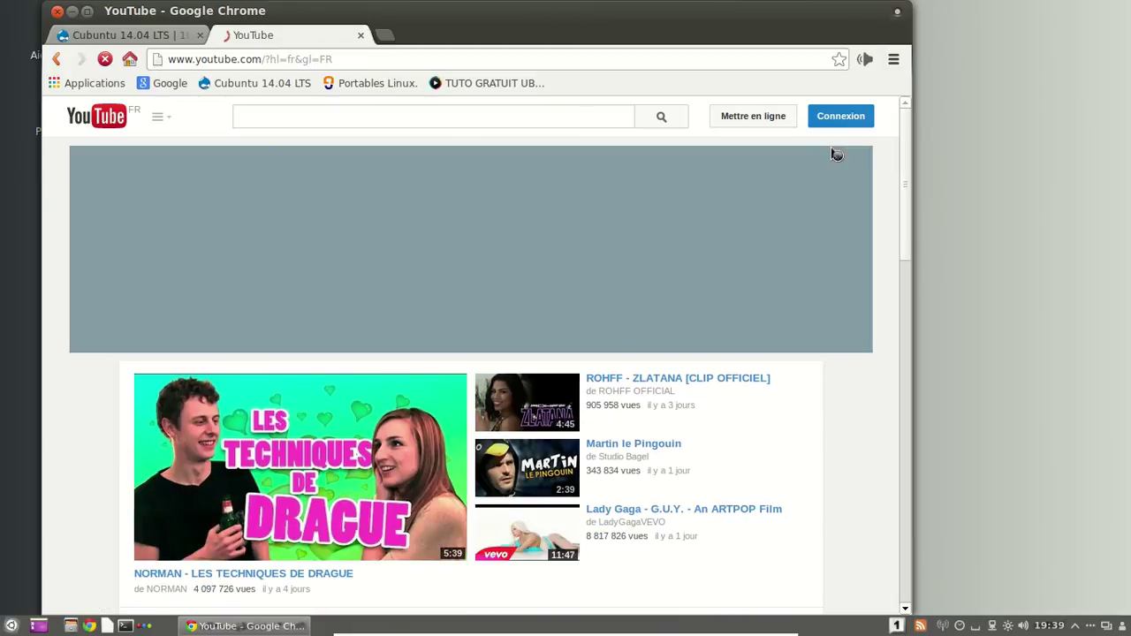
pyautogui.click(840, 118)
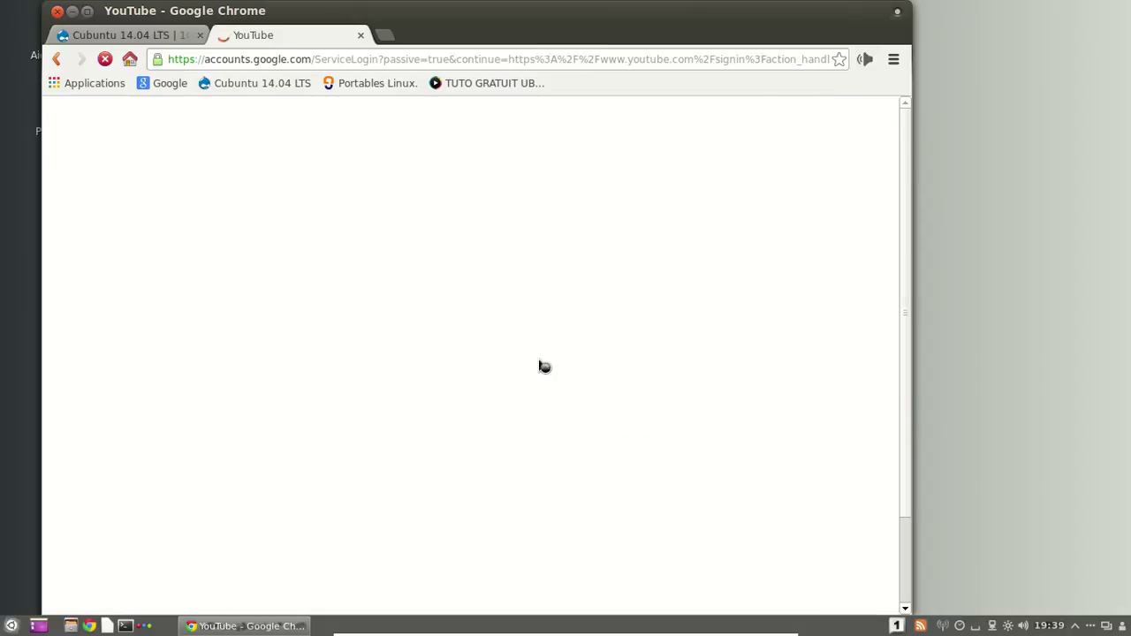
pyautogui.press('Tab')
pyautogui.write('••••••••••••••')
pyautogui.press('Return')
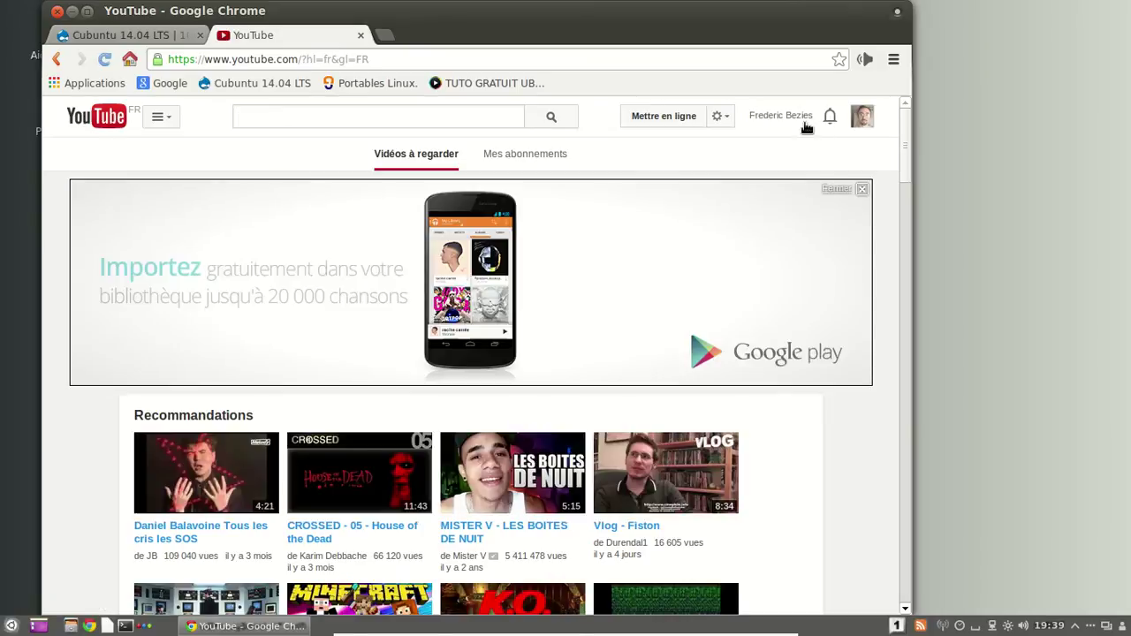
# Open the video manager and play the 'Antivirus, anti-publicité, même combat ?' video.
pyautogui.click(800, 115)
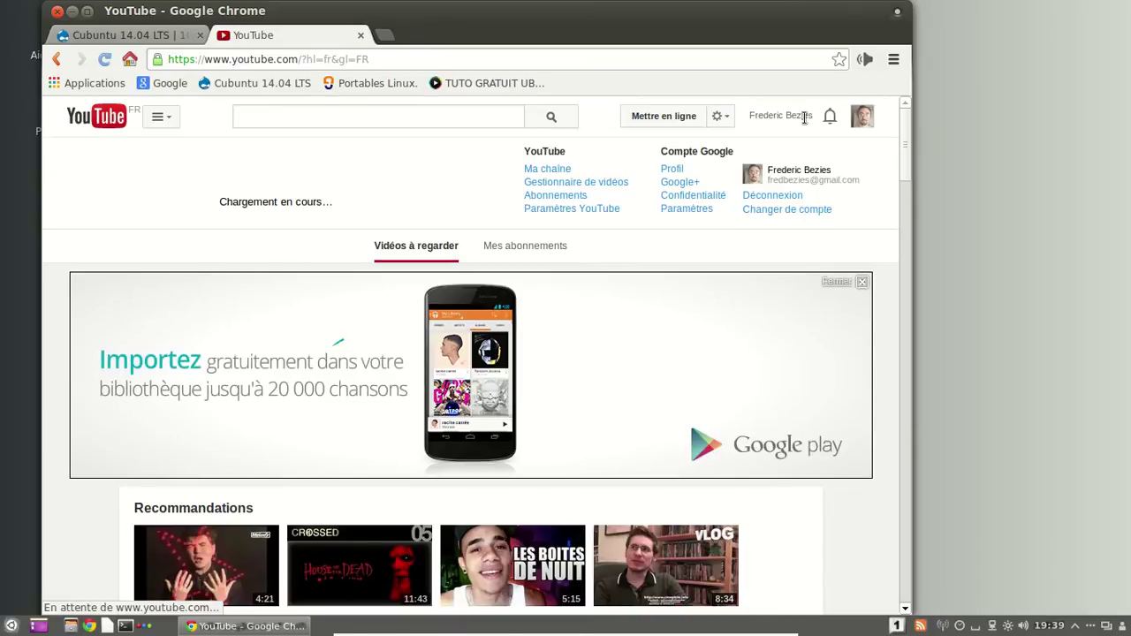
pyautogui.click(863, 283)
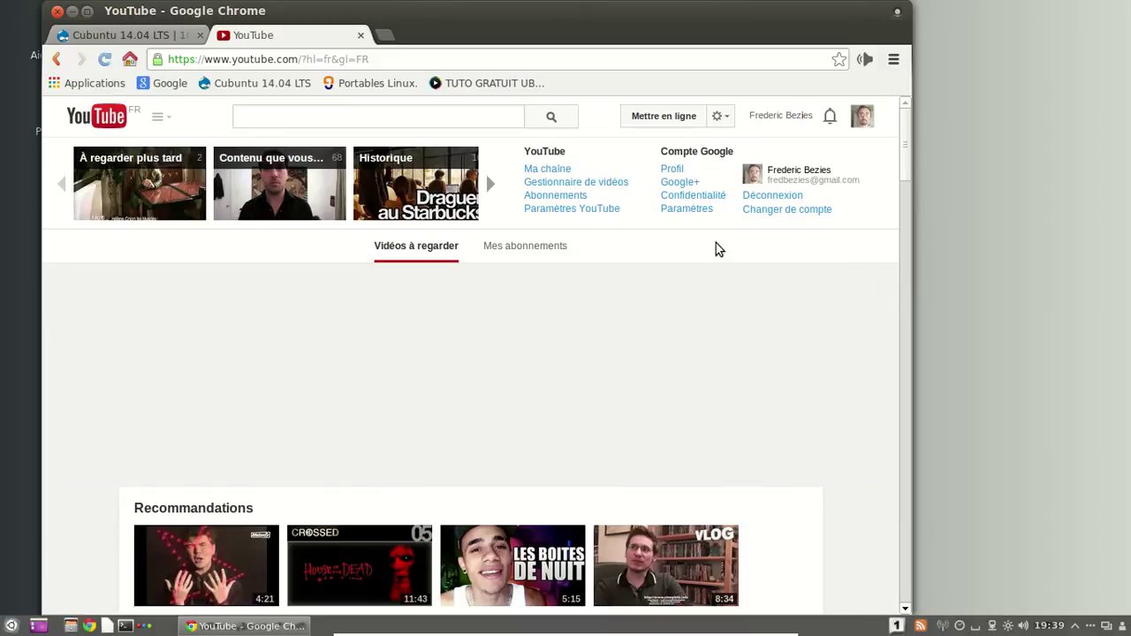
pyautogui.click(590, 183)
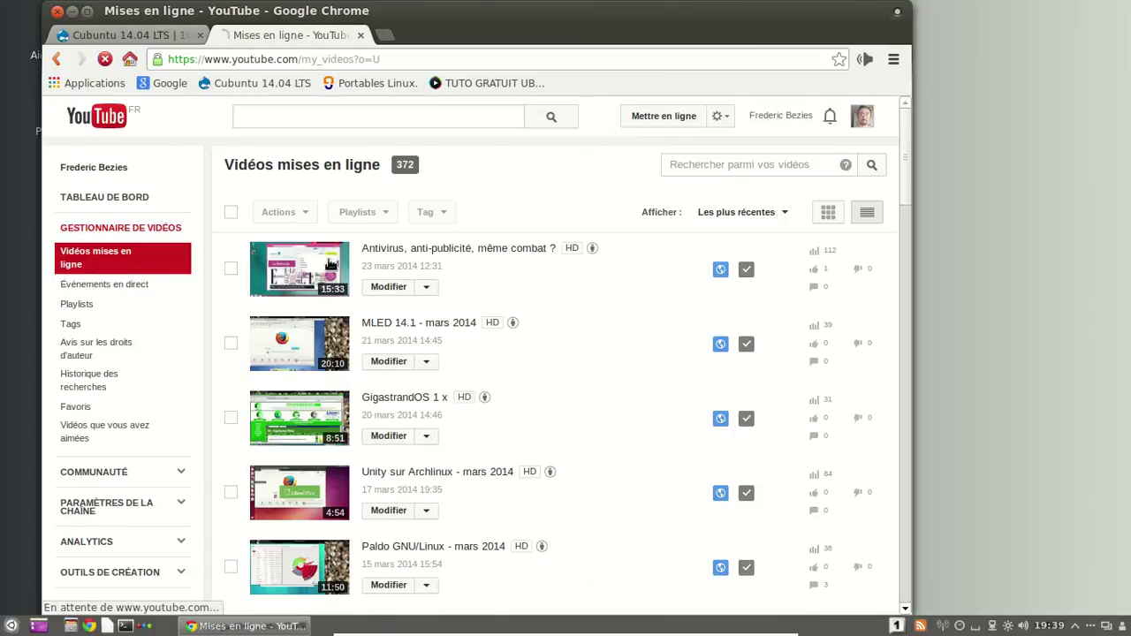
pyautogui.click(330, 263)
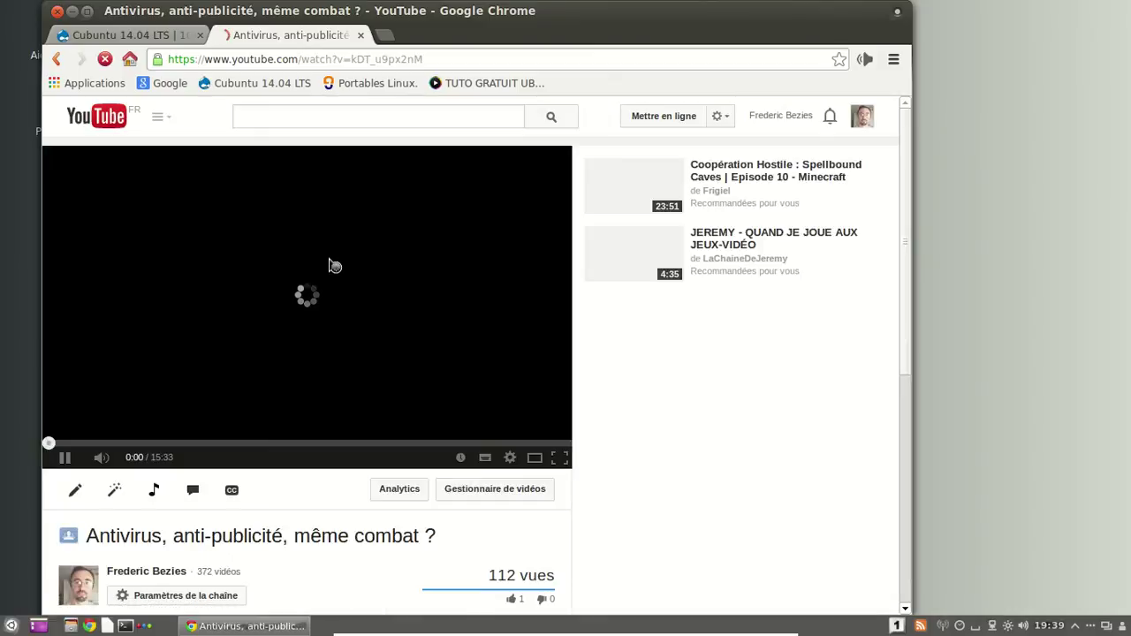
pyautogui.rightClick(329, 264)
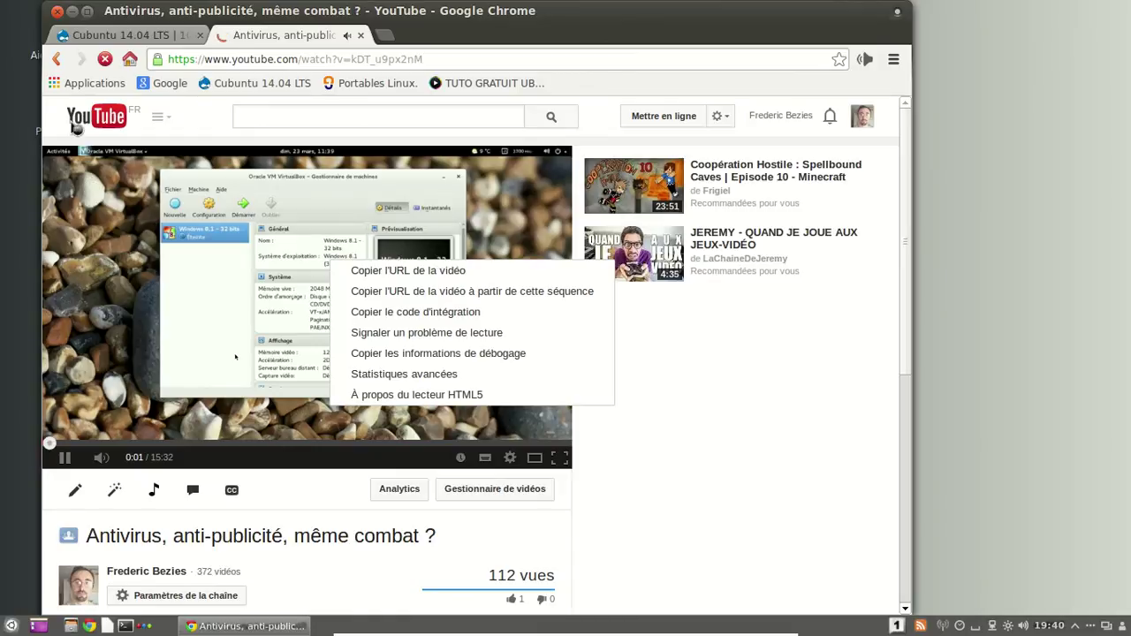
pyautogui.click(78, 170)
pyautogui.click(57, 60)
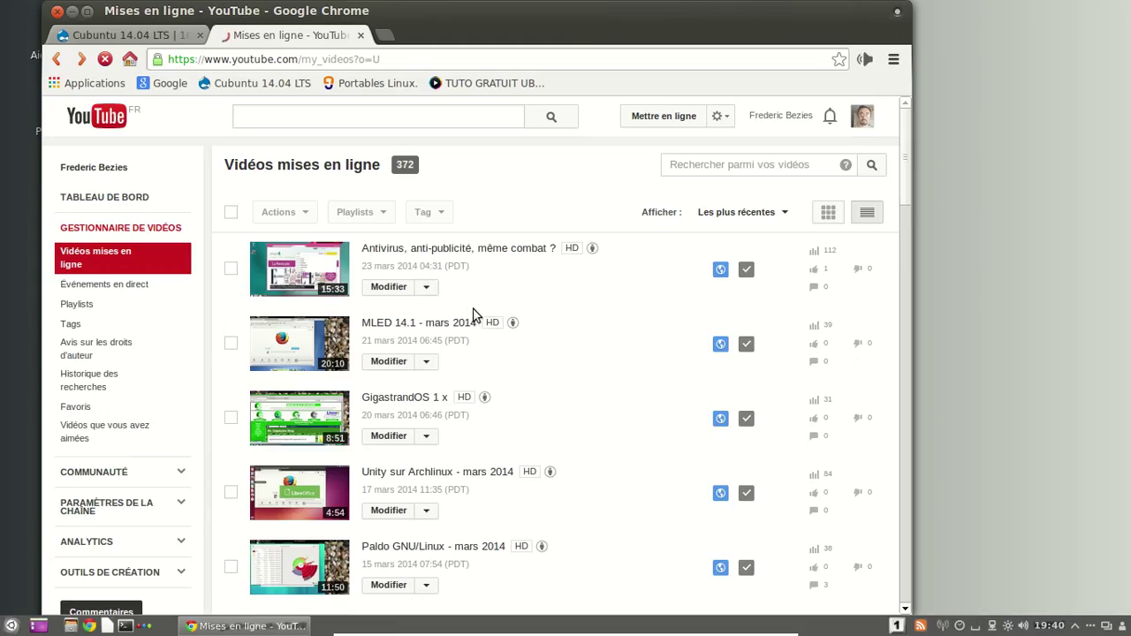
# Play 'Unity sur Archlinux - mars 2014' from 1:45, then close the YouTube tab.
pyautogui.click(325, 484)
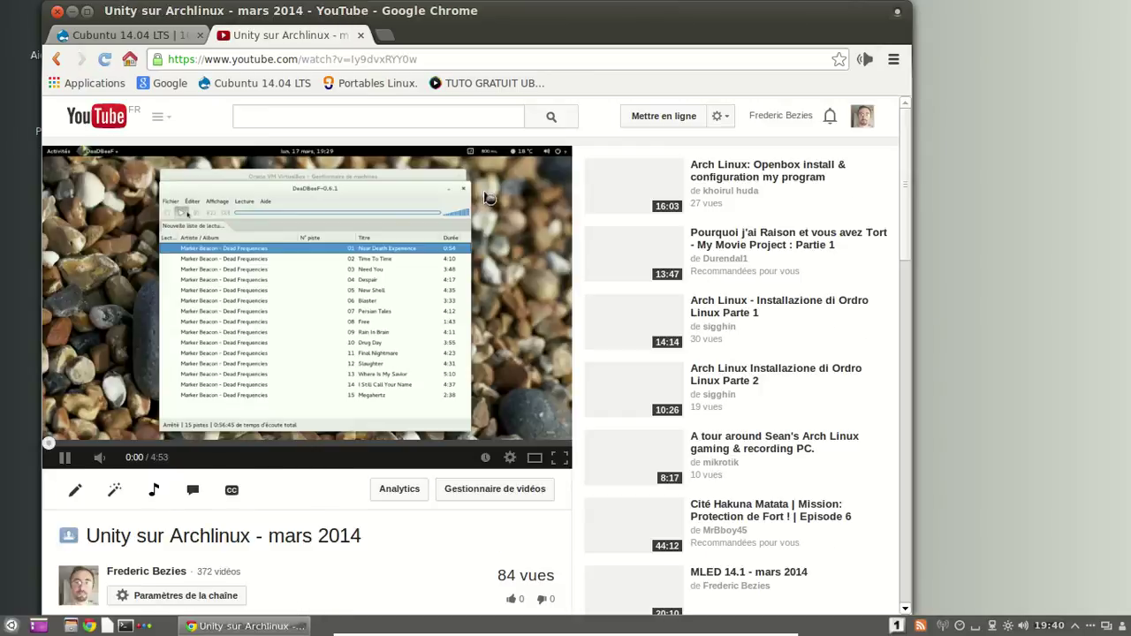
pyautogui.rightClick(484, 193)
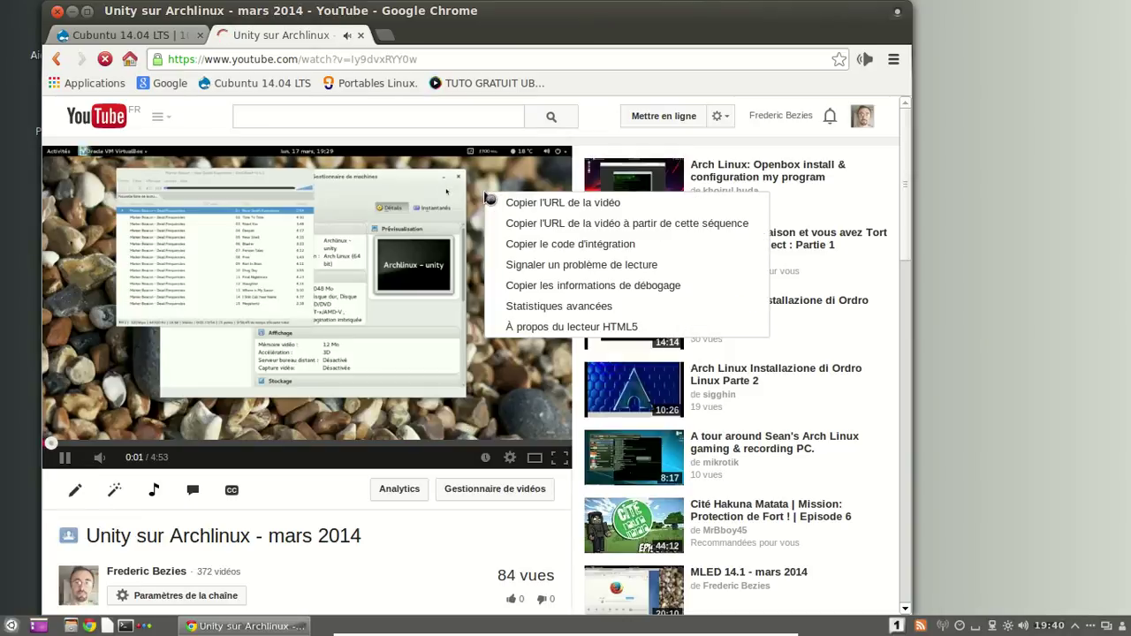
pyautogui.click(572, 329)
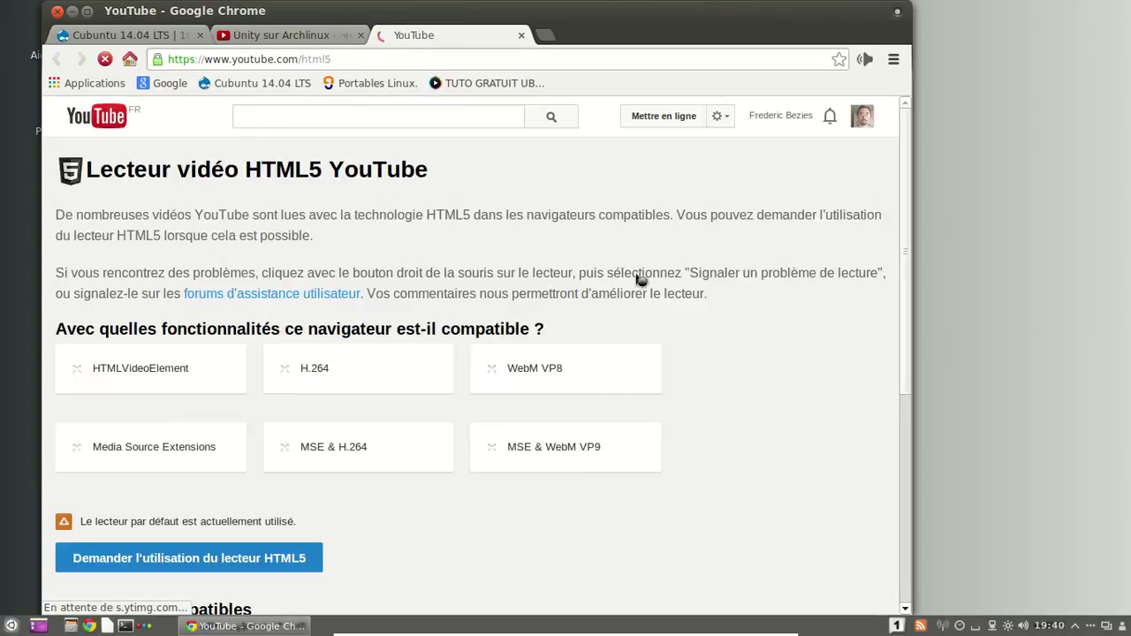
pyautogui.middleClick(489, 37)
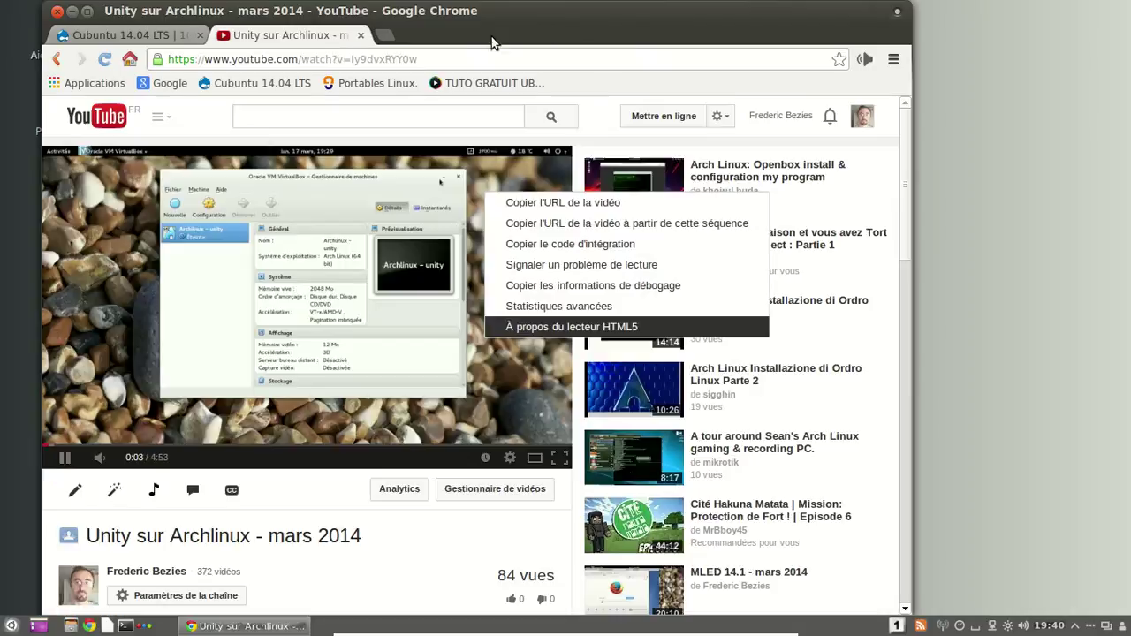
pyautogui.click(233, 442)
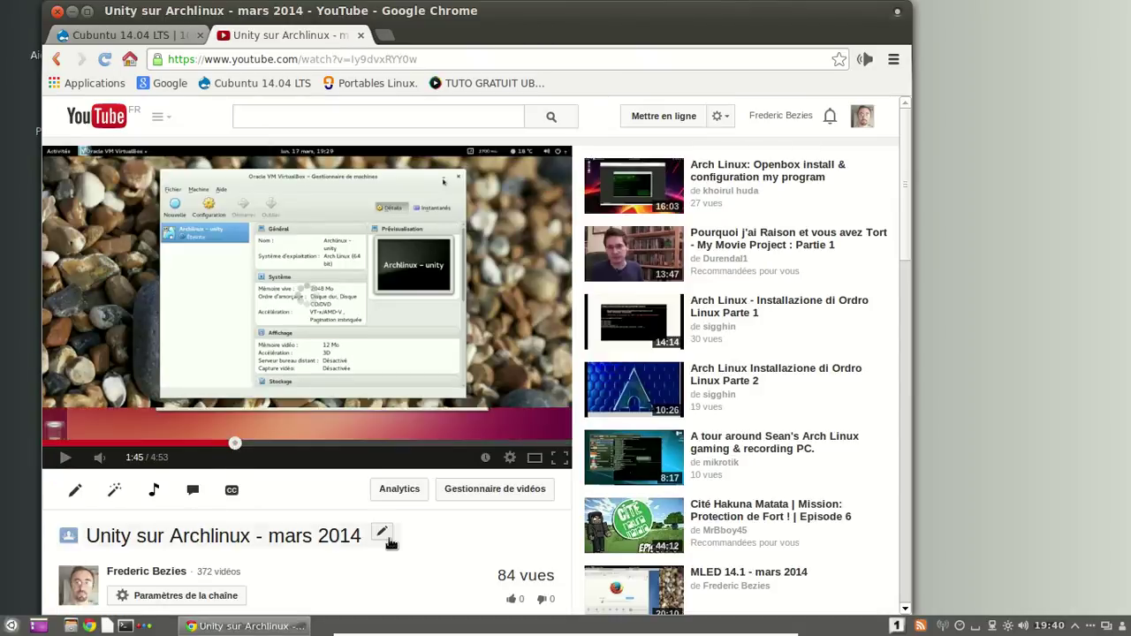
pyautogui.click(53, 457)
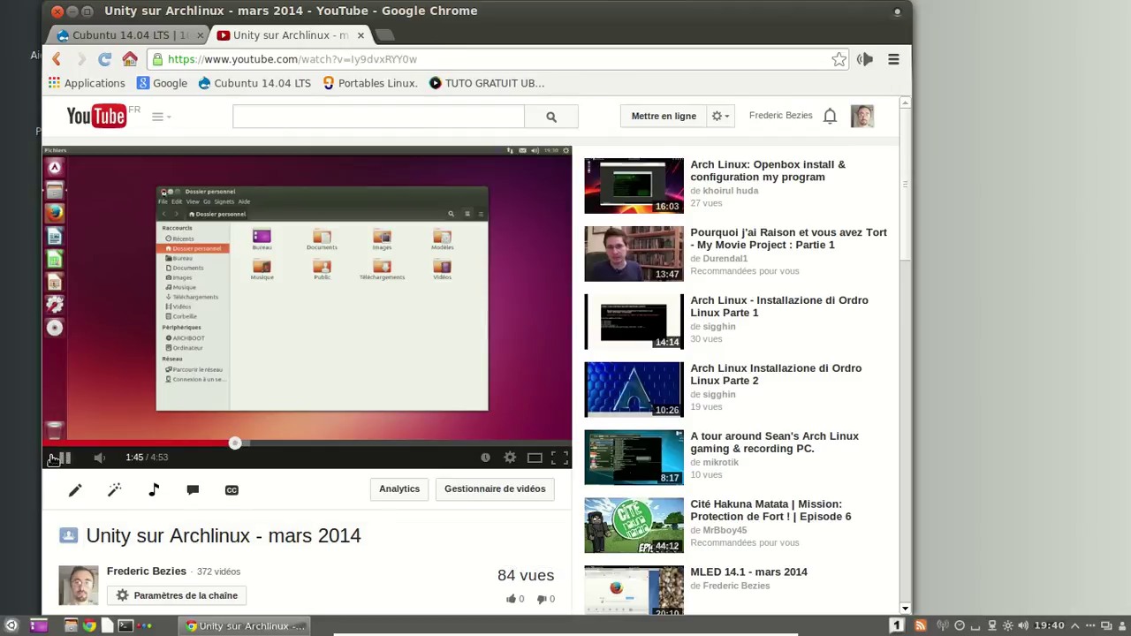
pyautogui.click(361, 36)
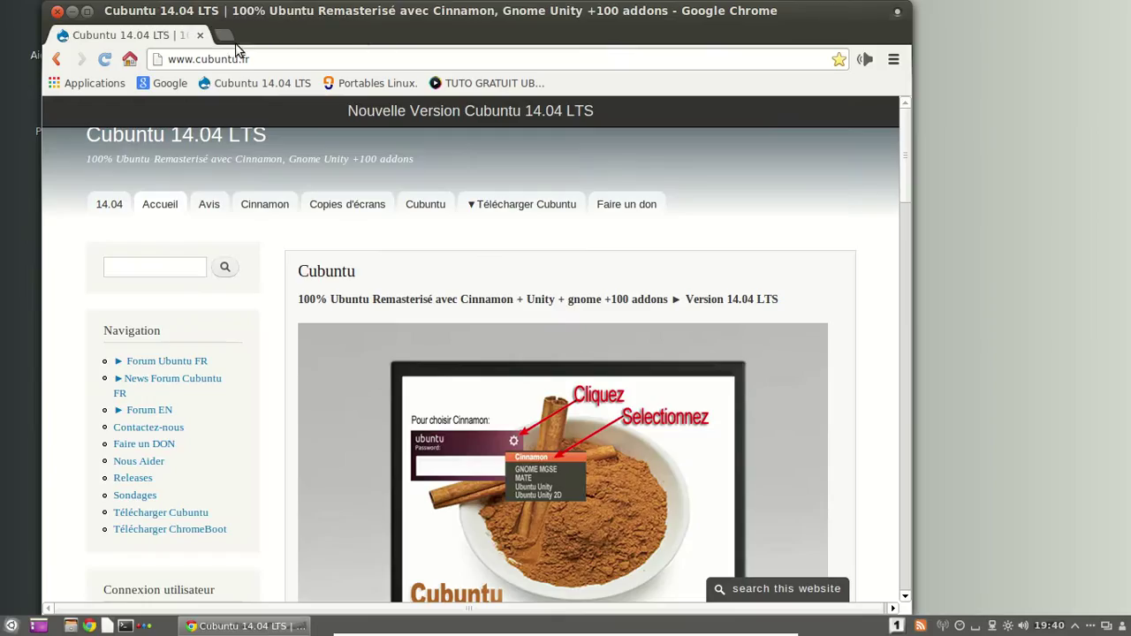
# In a new tab, go to strangezero.fr, then correct the address to strangezero.gr.
pyautogui.click(225, 37)
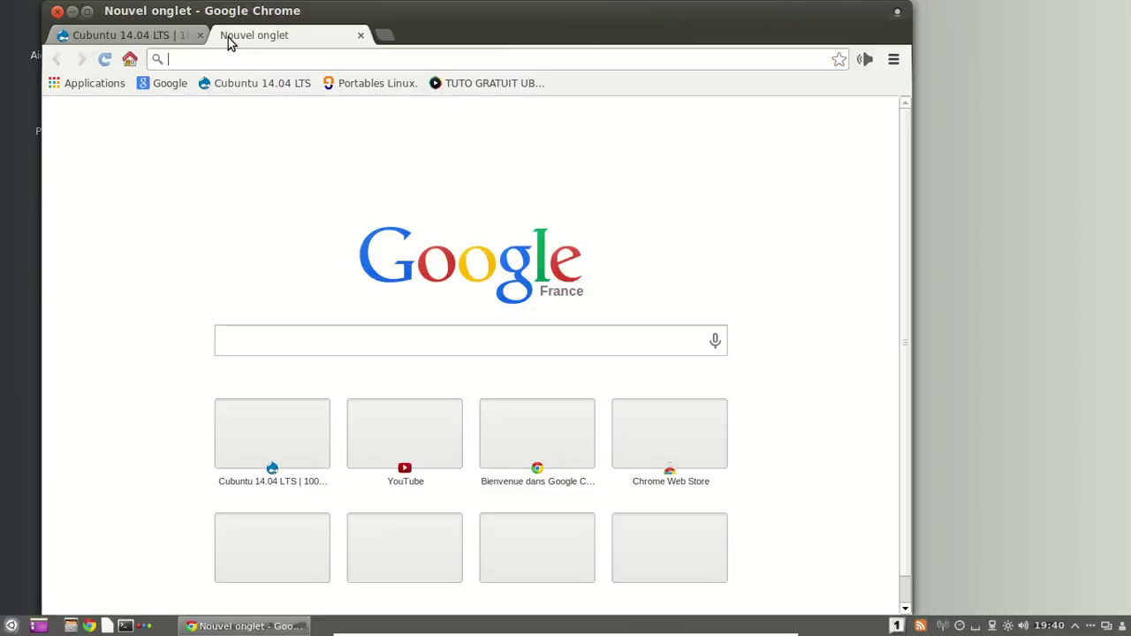
pyautogui.write('stranger')
pyautogui.press('BackSpace')
pyautogui.write('zero.')
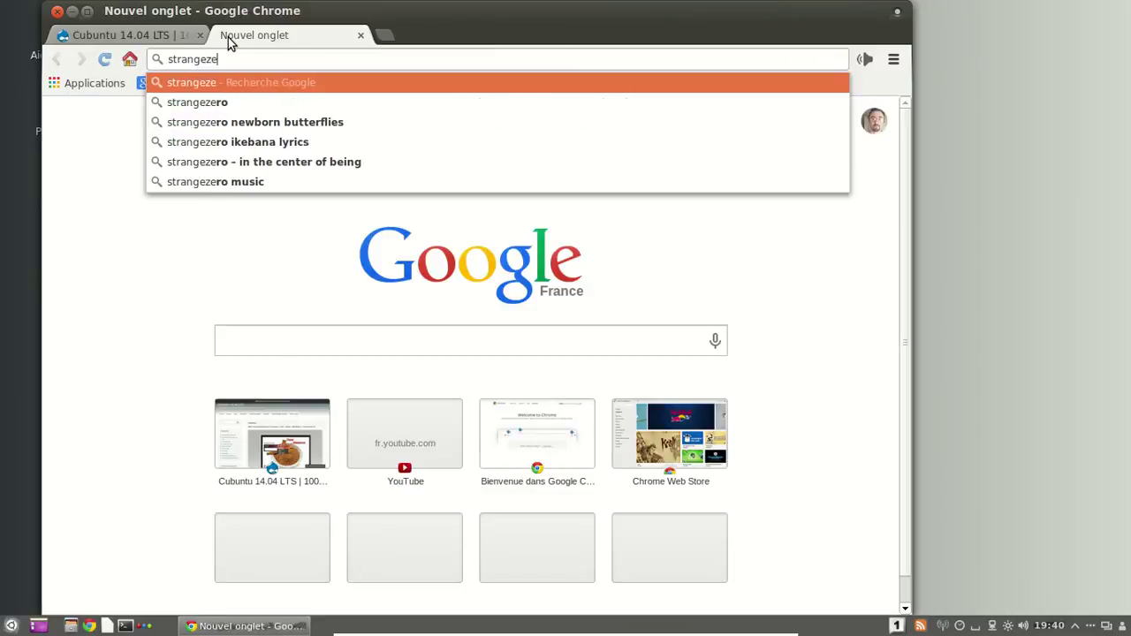
pyautogui.write('fr')
pyautogui.press('Return')
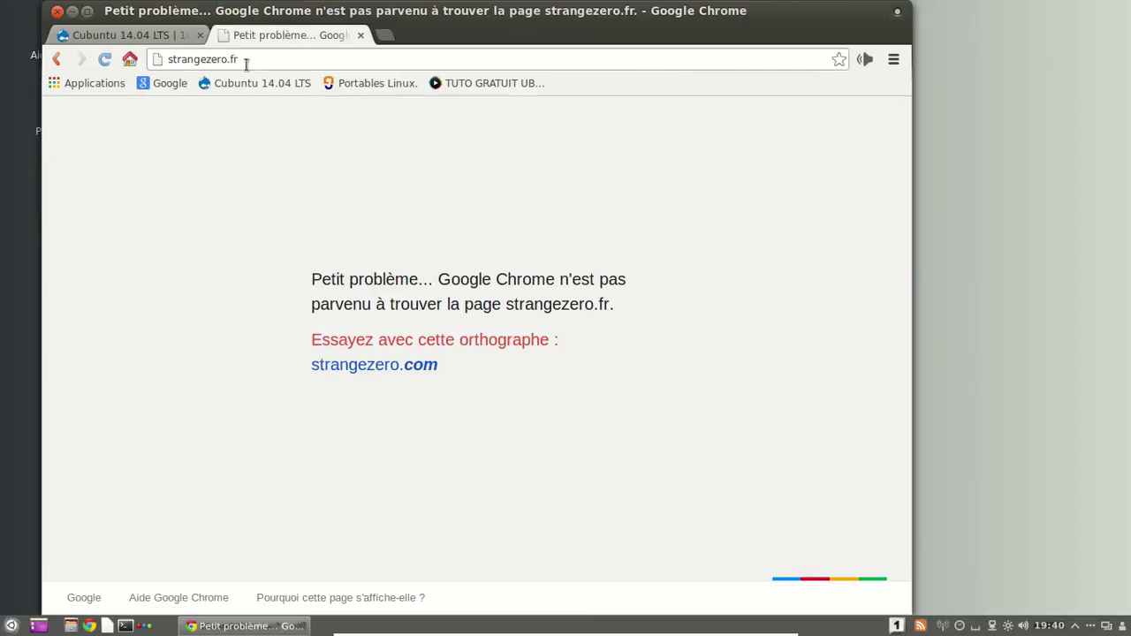
pyautogui.click(244, 59)
pyautogui.press('BackSpace')
pyautogui.press('BackSpace')
pyautogui.write('gr')
pyautogui.press('Return')
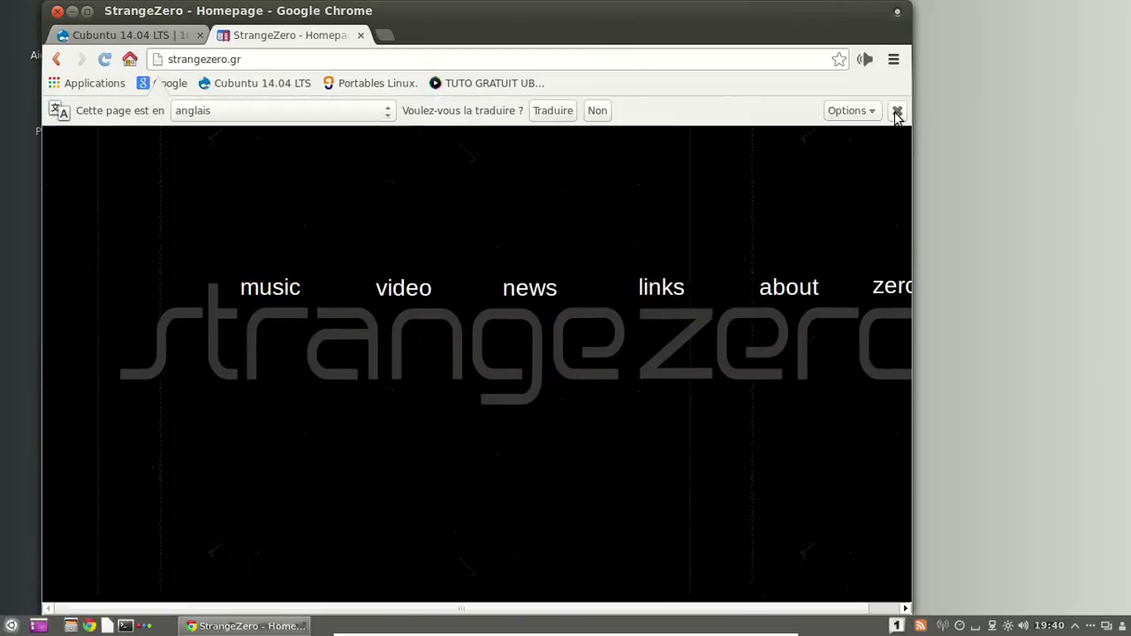
# Open the StrangeZero music section and download the Nanofly album as high-quality MP3.
pyautogui.click(897, 110)
pyautogui.click(264, 268)
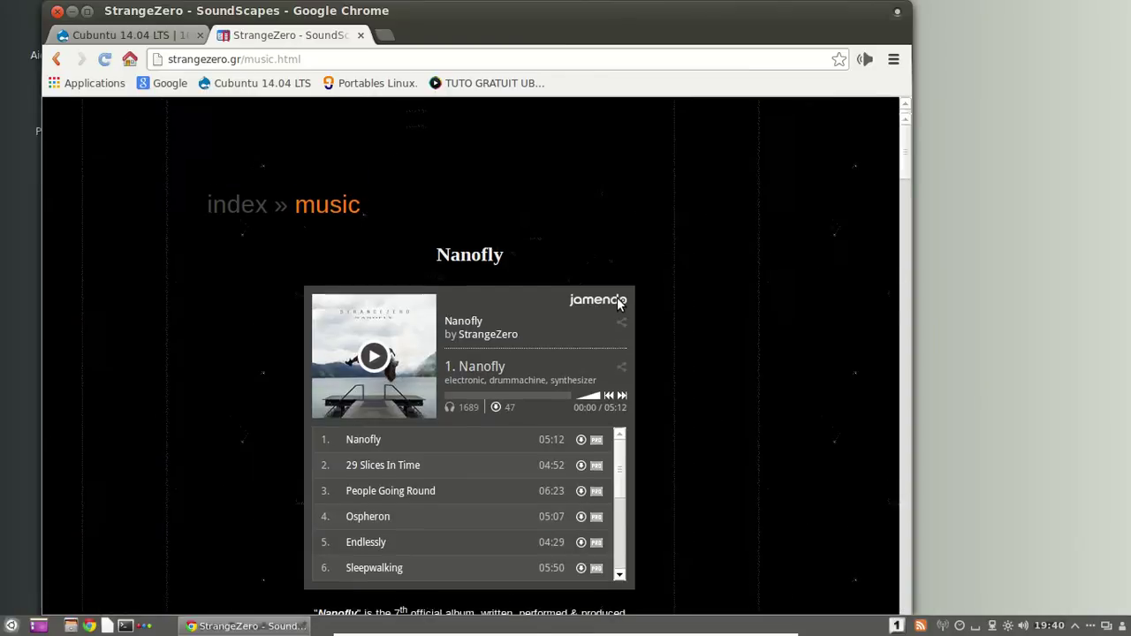
pyautogui.rightClick(533, 294)
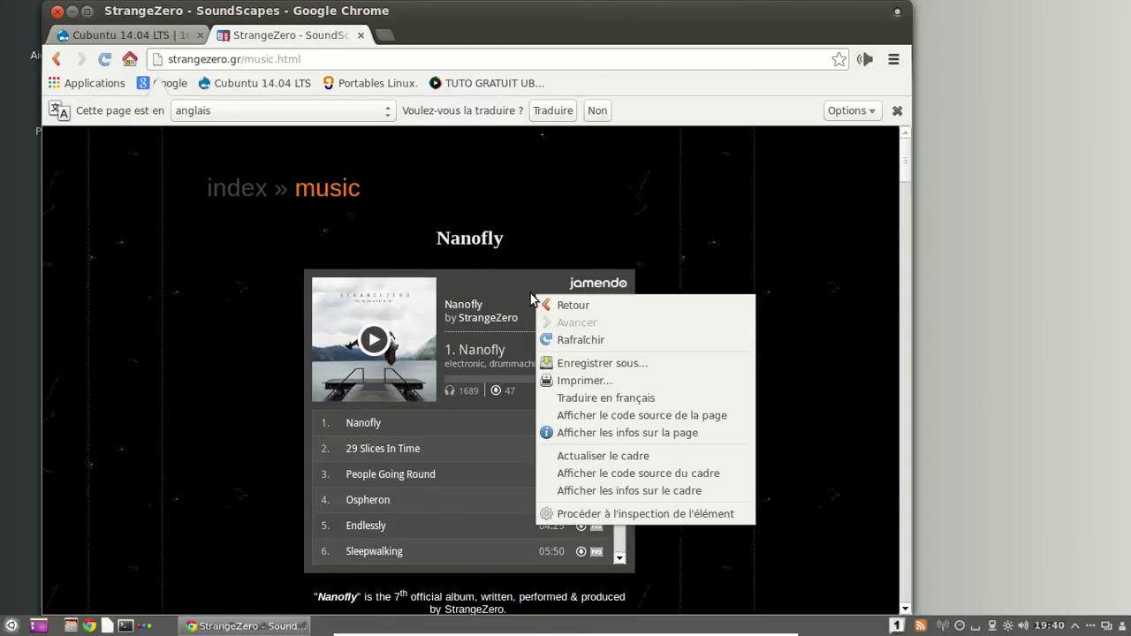
pyautogui.click(501, 272)
pyautogui.scroll(-5, 501, 272)
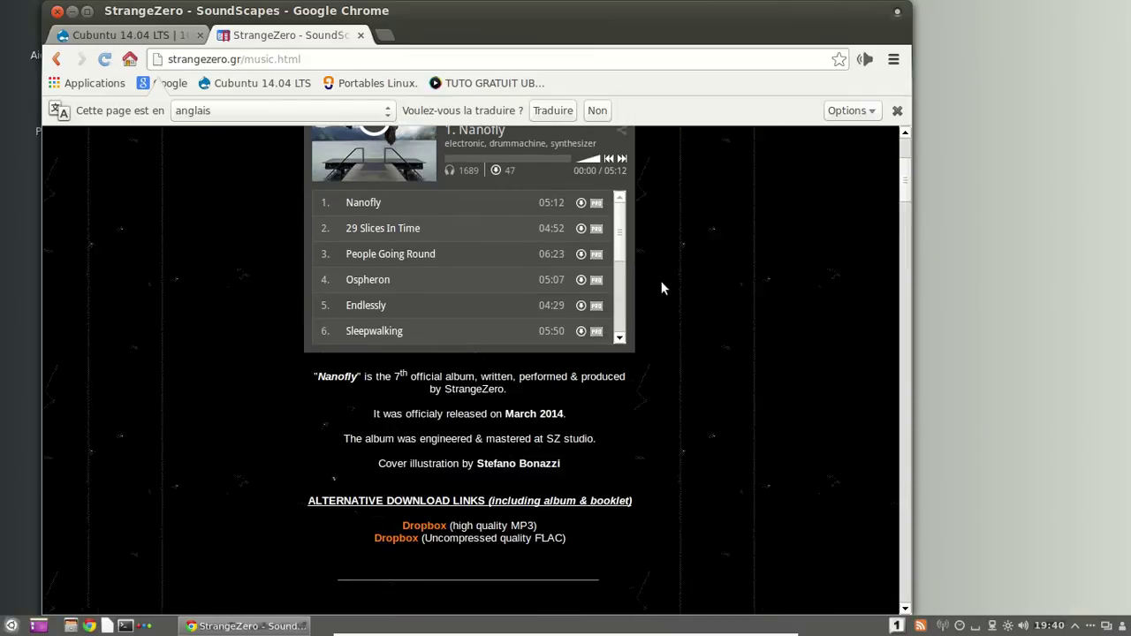
pyautogui.click(428, 530)
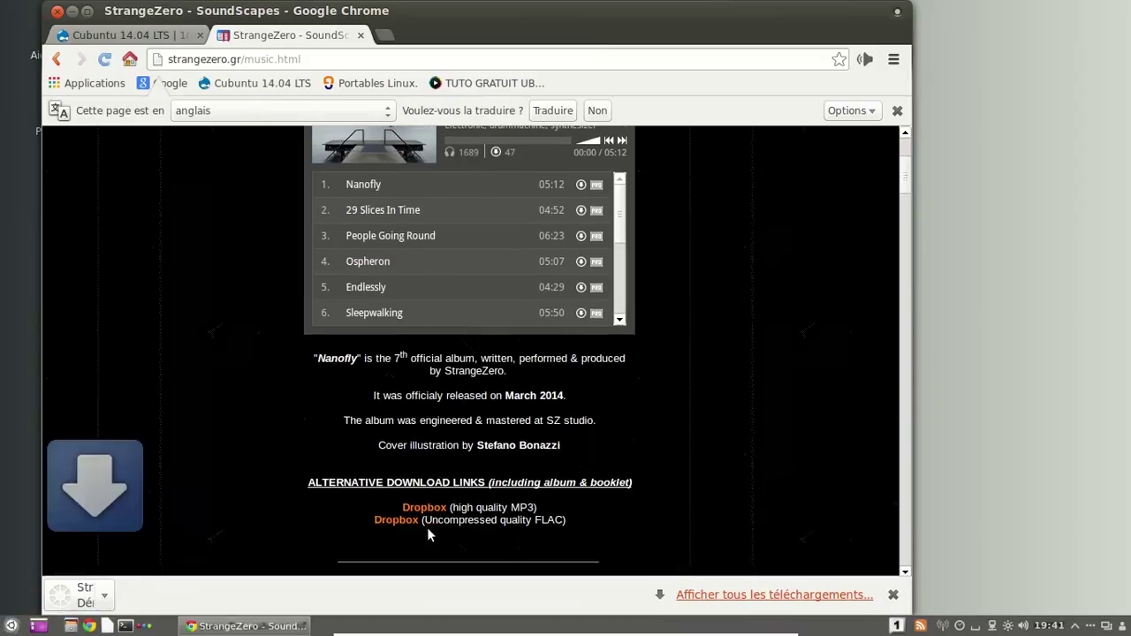
pyautogui.click(384, 35)
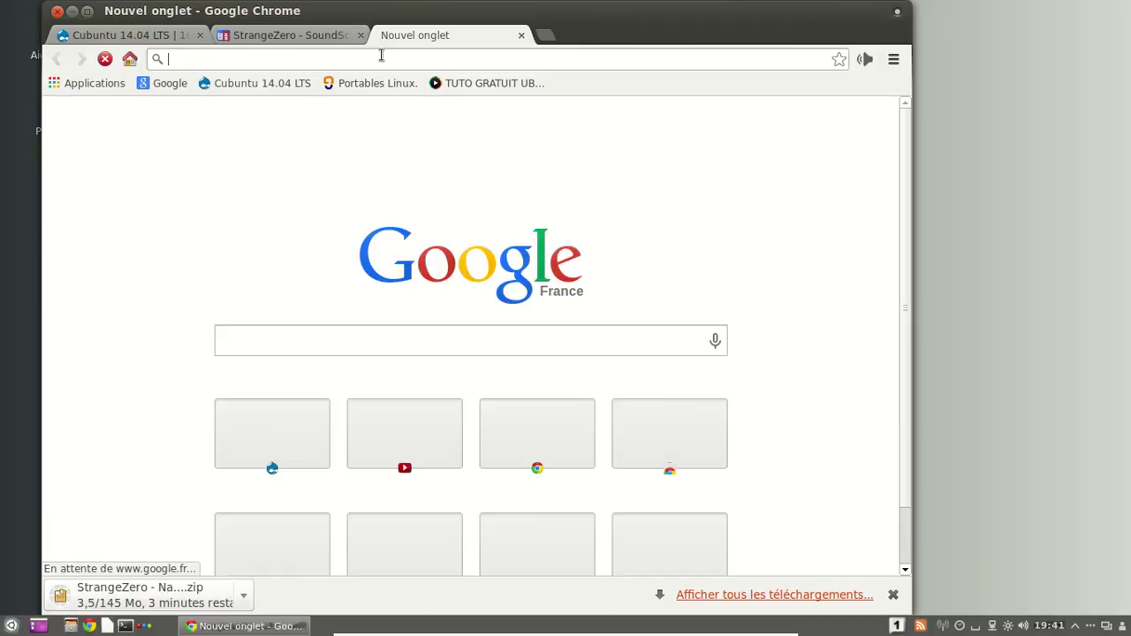
# Load about:plugins and scroll through Chrome's installed plug-ins.
pyautogui.write('about:plugins')
pyautogui.press('Return')
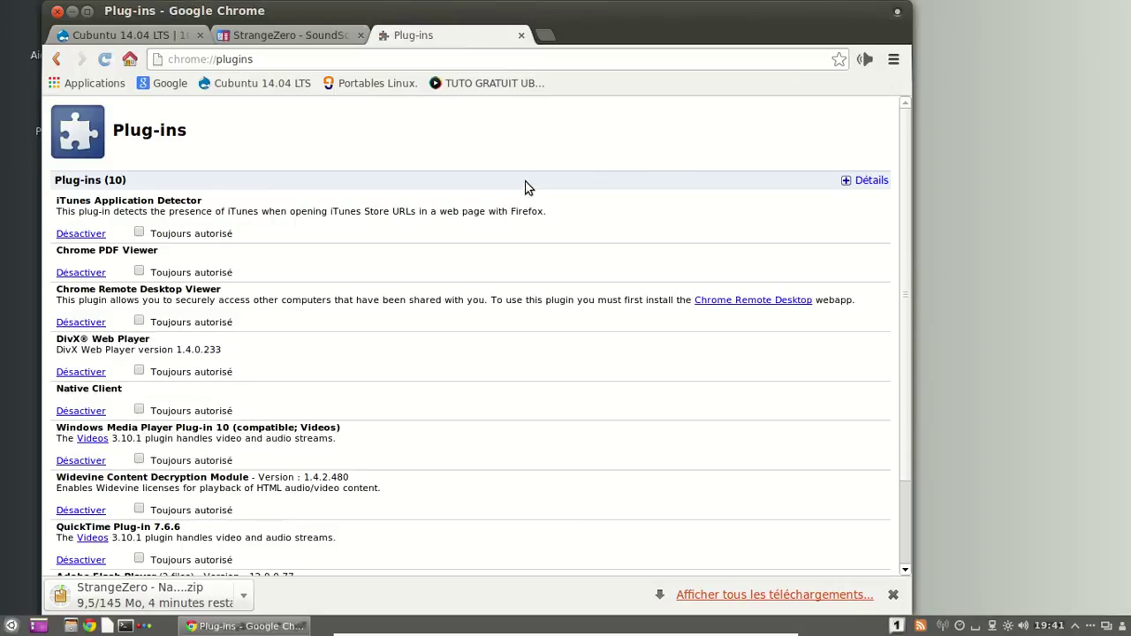
pyautogui.scroll(-3, 525, 188)
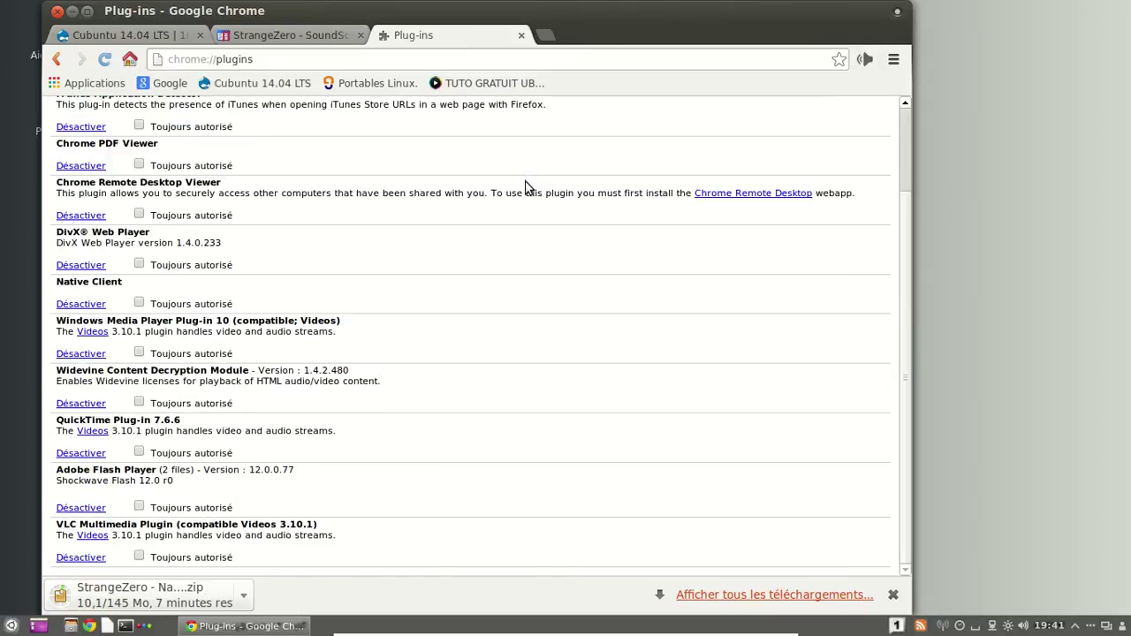
pyautogui.scroll(1, 525, 187)
pyautogui.scroll(1, 525, 188)
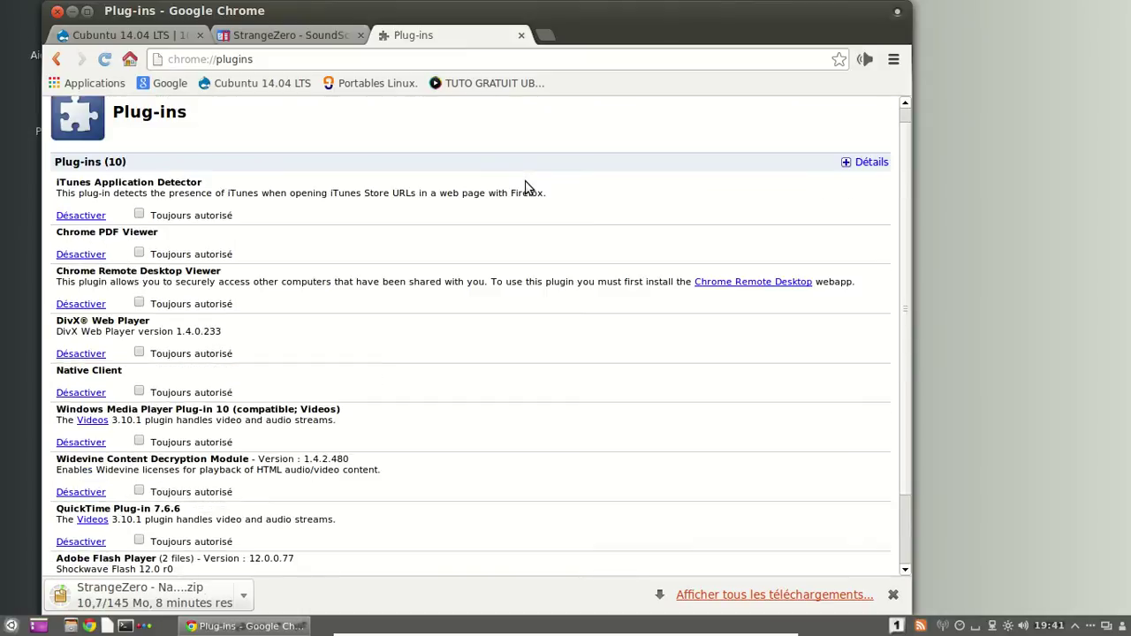
pyautogui.scroll(-2, 450, 439)
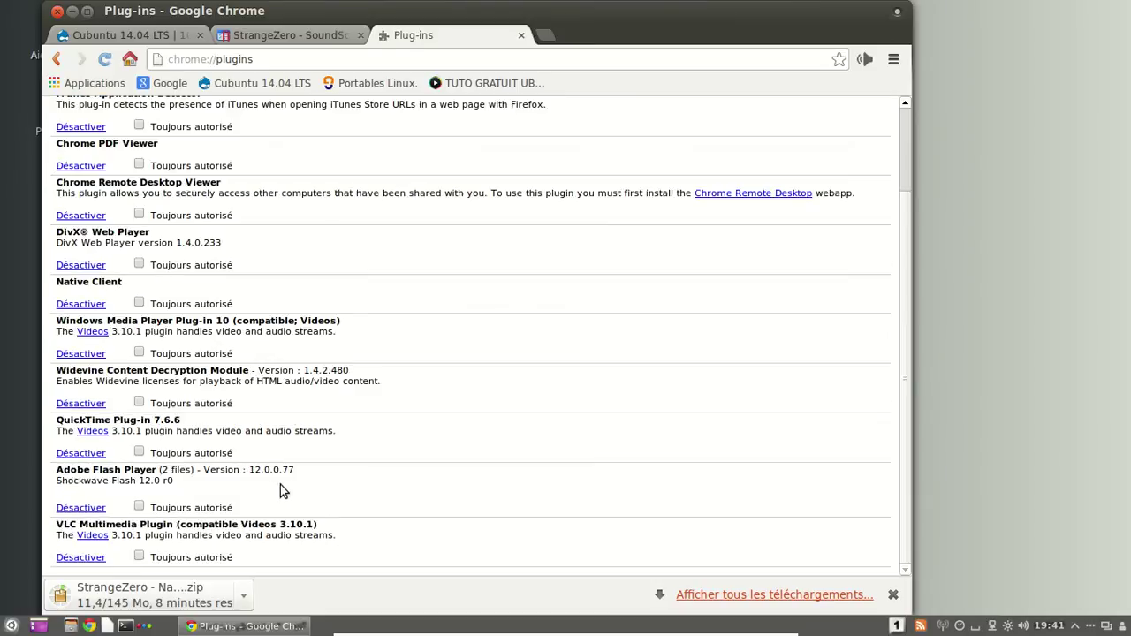
# Close the Plug-ins tab and decline translating the StrangeZero music page.
pyautogui.click(521, 35)
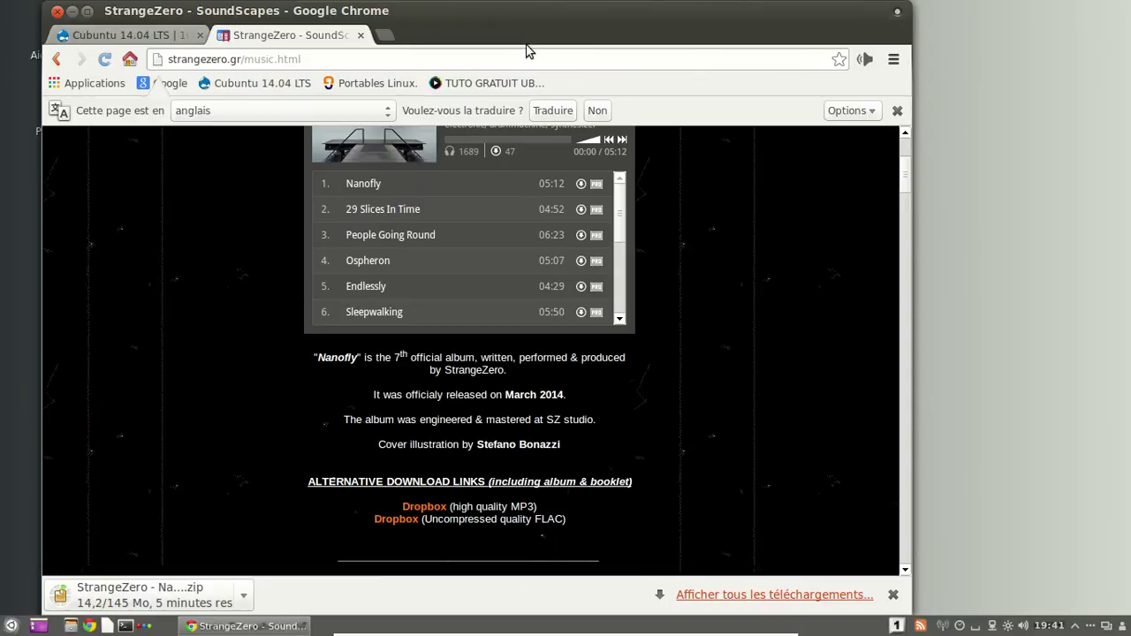
pyautogui.click(897, 112)
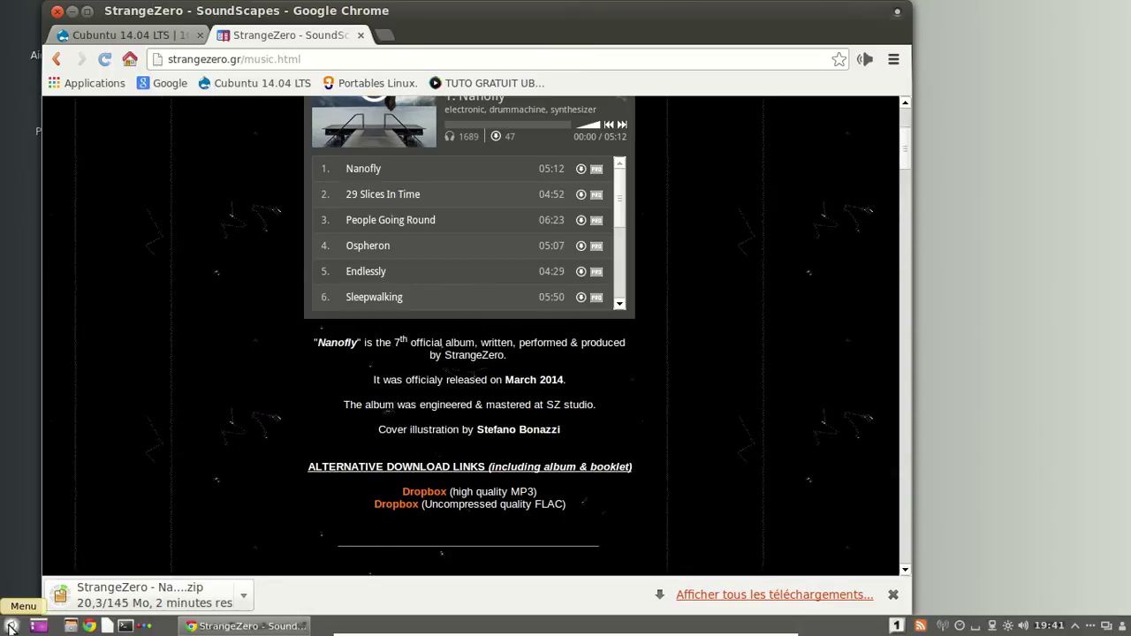
pyautogui.click(10, 627)
pyautogui.click(11, 628)
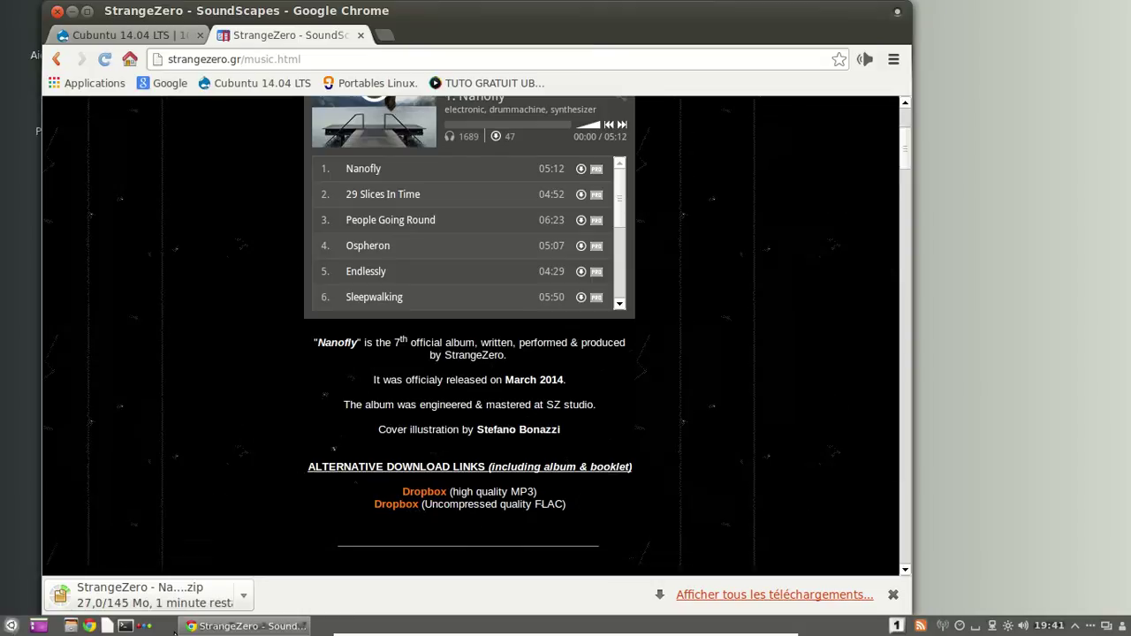
# Show the dock, review System Monitor's resources, shift its window left, then close it.
pyautogui.click(146, 626)
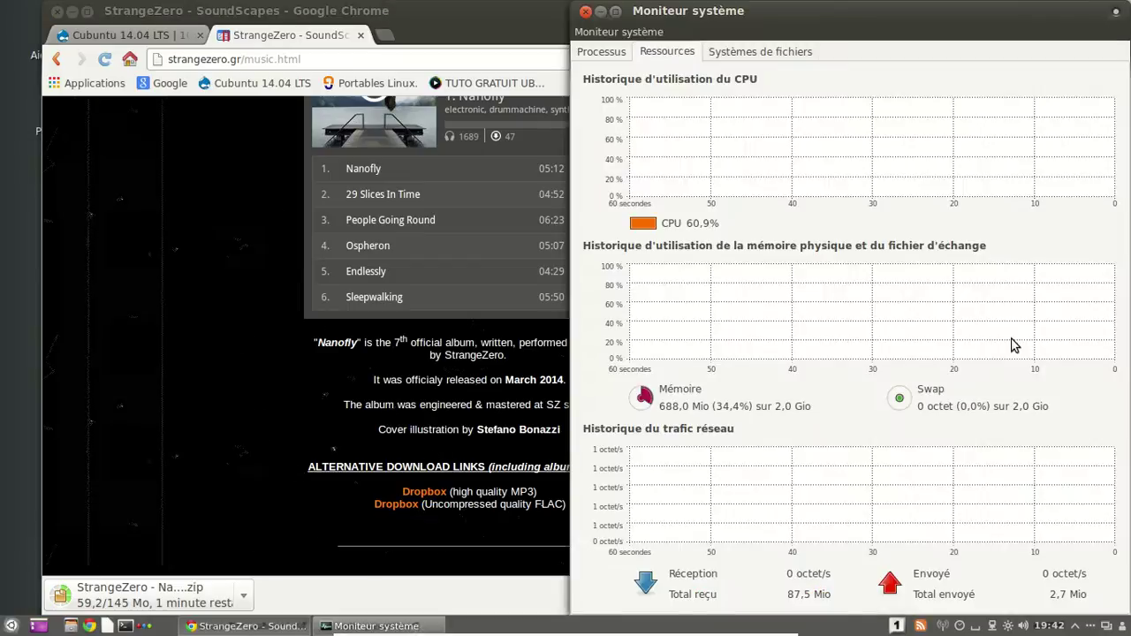
pyautogui.moveTo(712, 15); pyautogui.dragTo(546, 15)
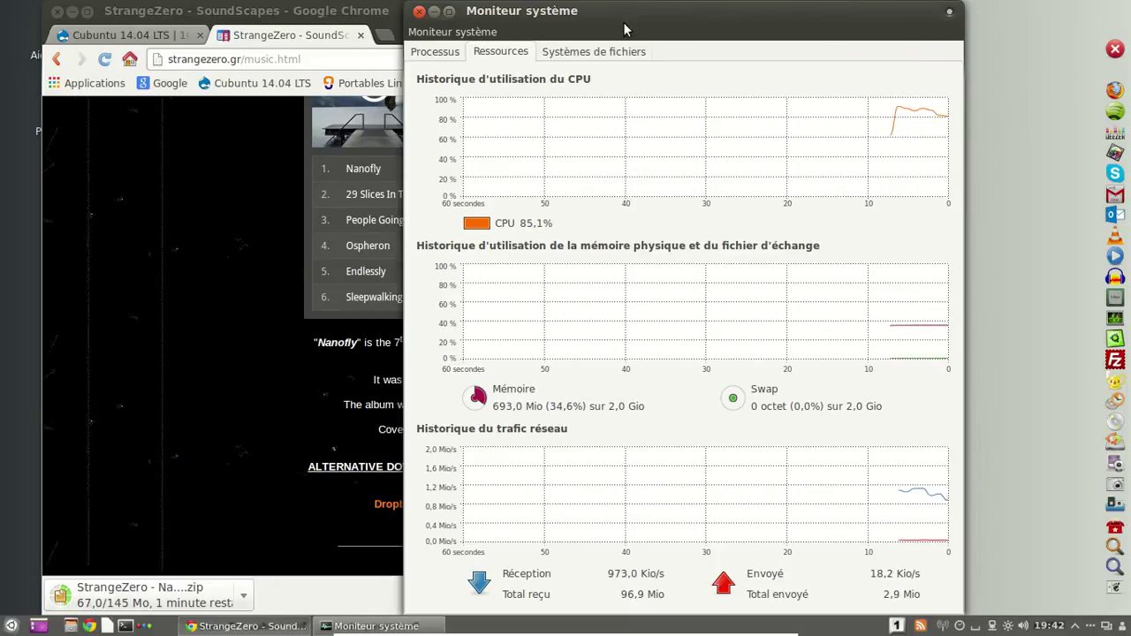
pyautogui.click(420, 12)
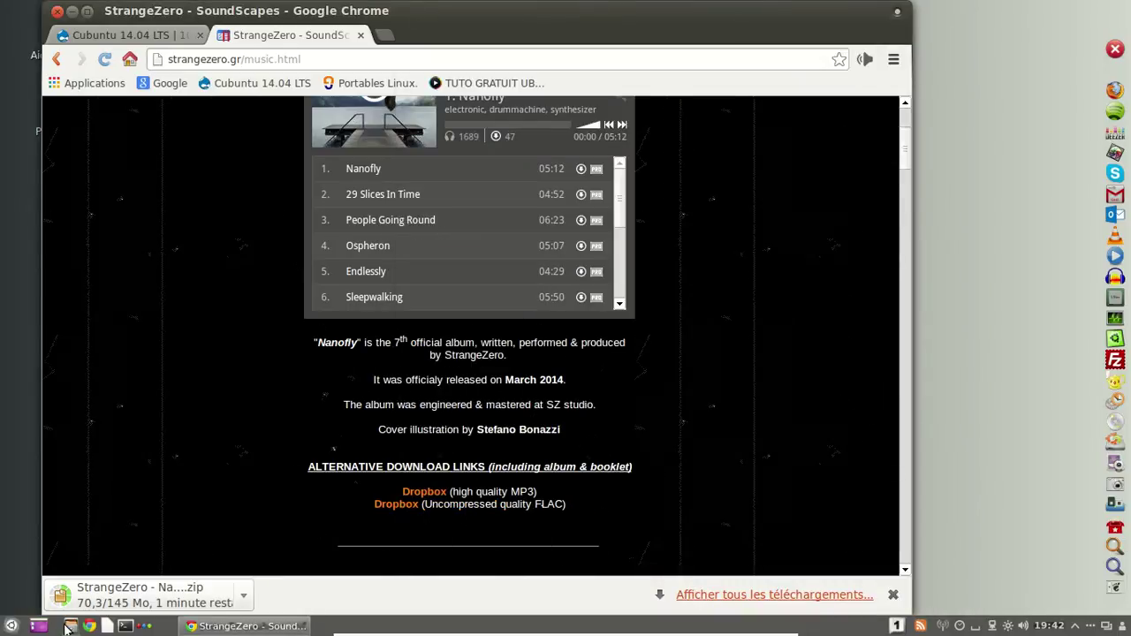
# Launch Gestionnaire de paquets Synaptic from the menu's Administration category.
pyautogui.click(11, 626)
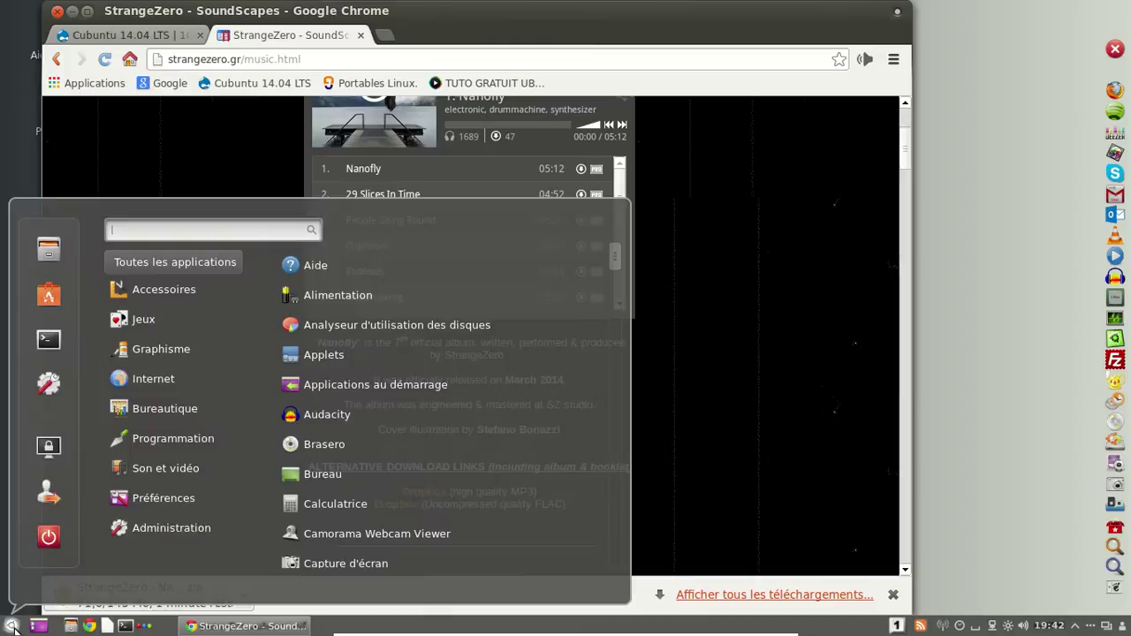
pyautogui.click(177, 530)
pyautogui.click(189, 469)
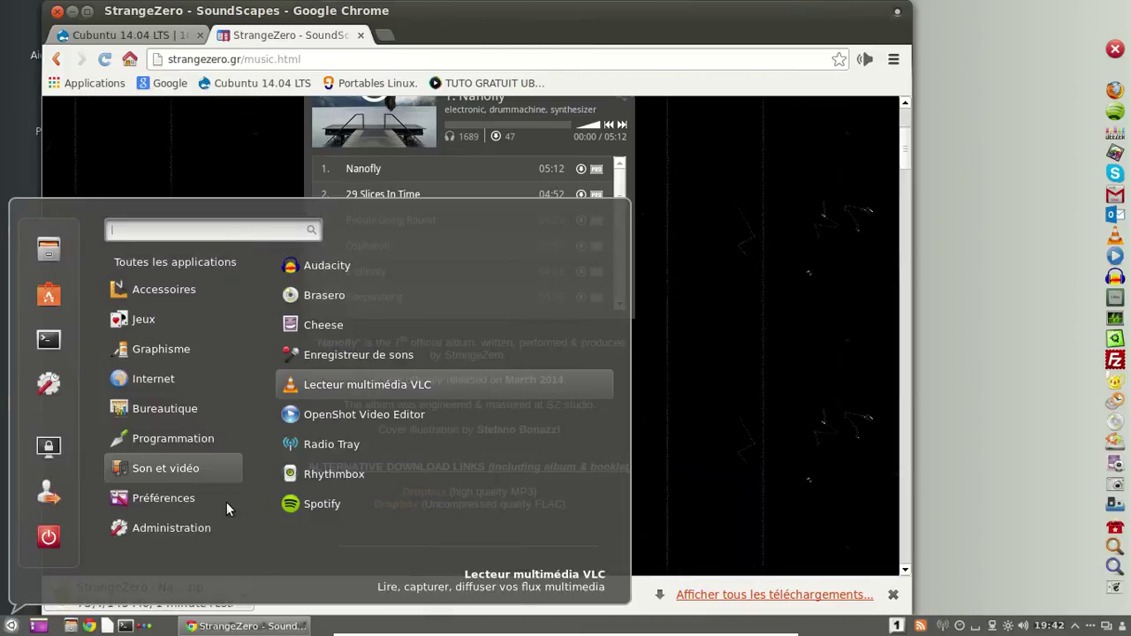
pyautogui.click(207, 529)
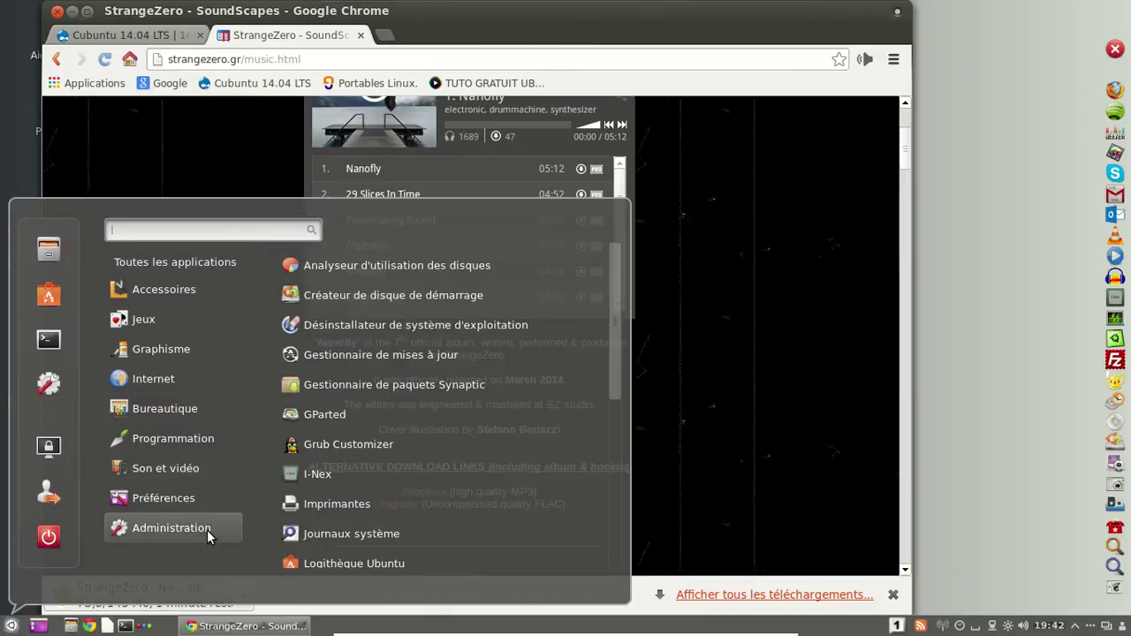
pyautogui.click(467, 386)
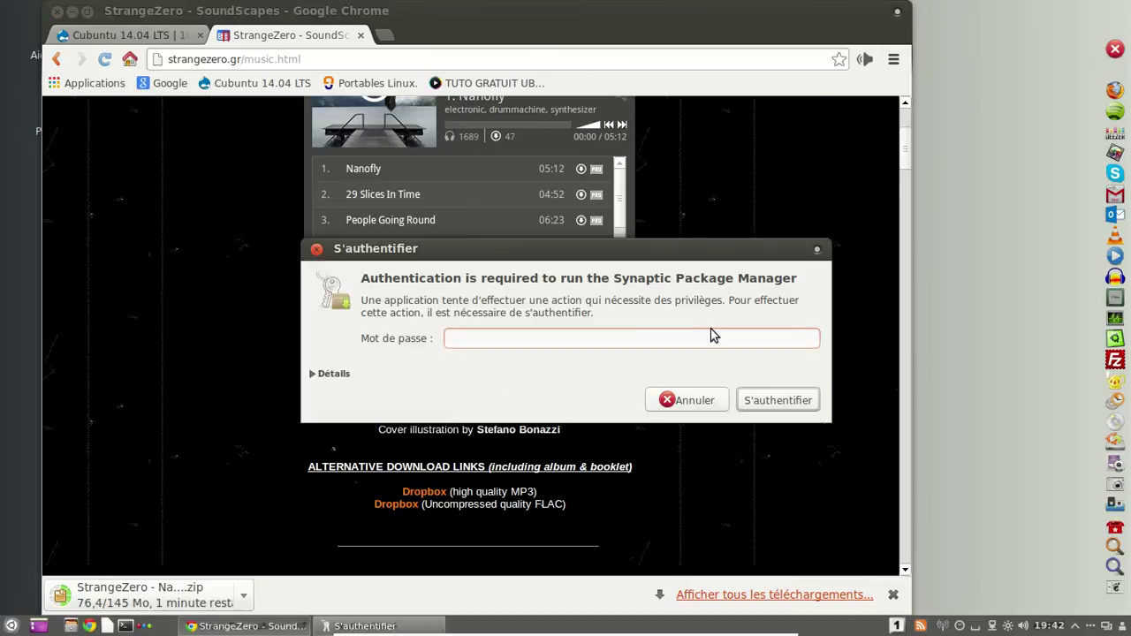
# Enter the account password twice to authenticate Synaptic.
pyautogui.write('*********')
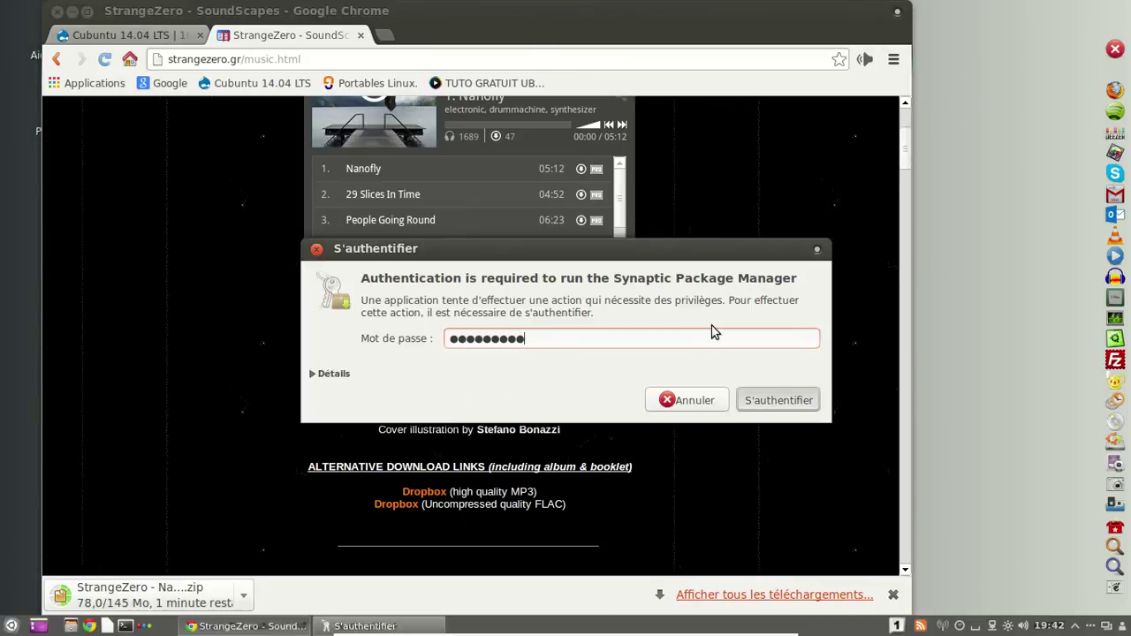
pyautogui.press('Return')
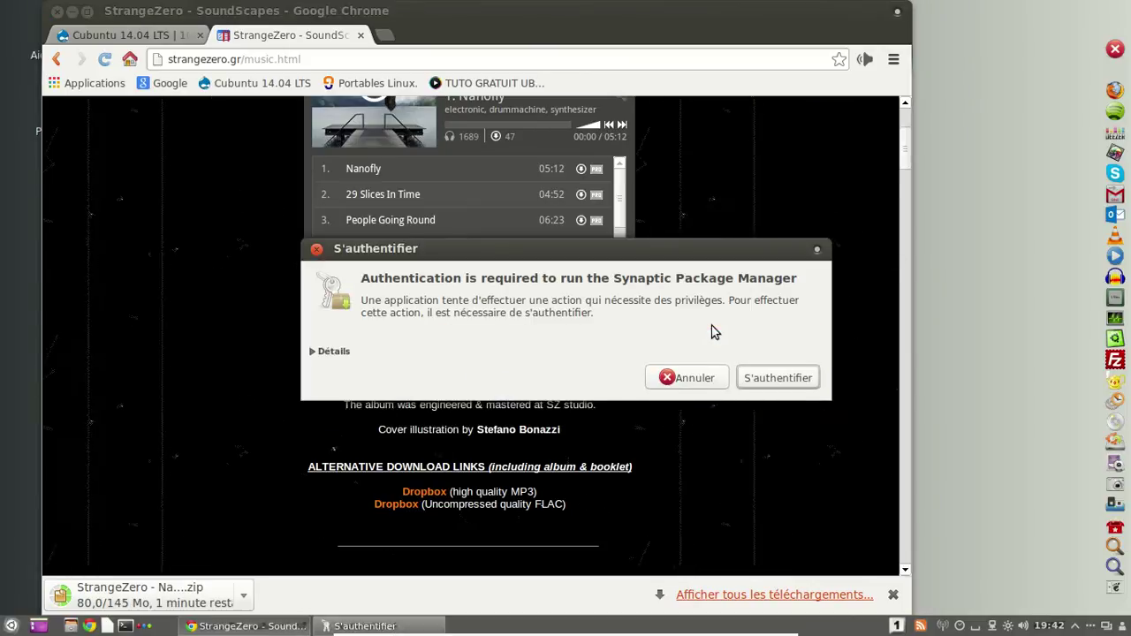
pyautogui.write('********')
pyautogui.press('Return')
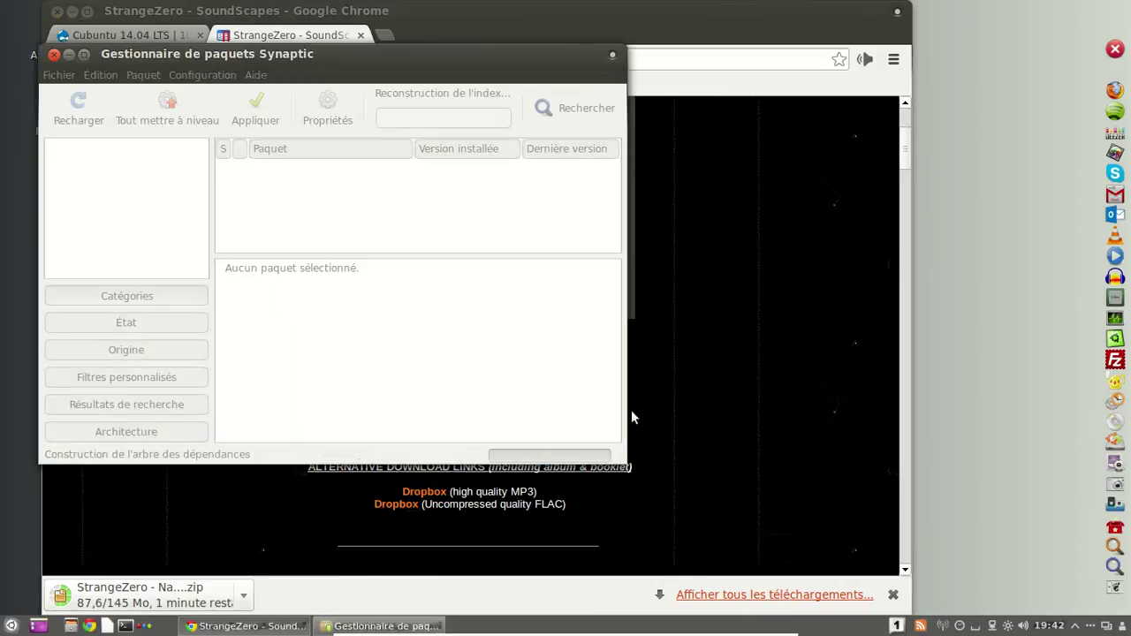
# Enlarge Synaptic, filter to Installés (locaux ou obsolètes) packages, and open the repositories settings.
pyautogui.moveTo(627, 462); pyautogui.dragTo(809, 563)
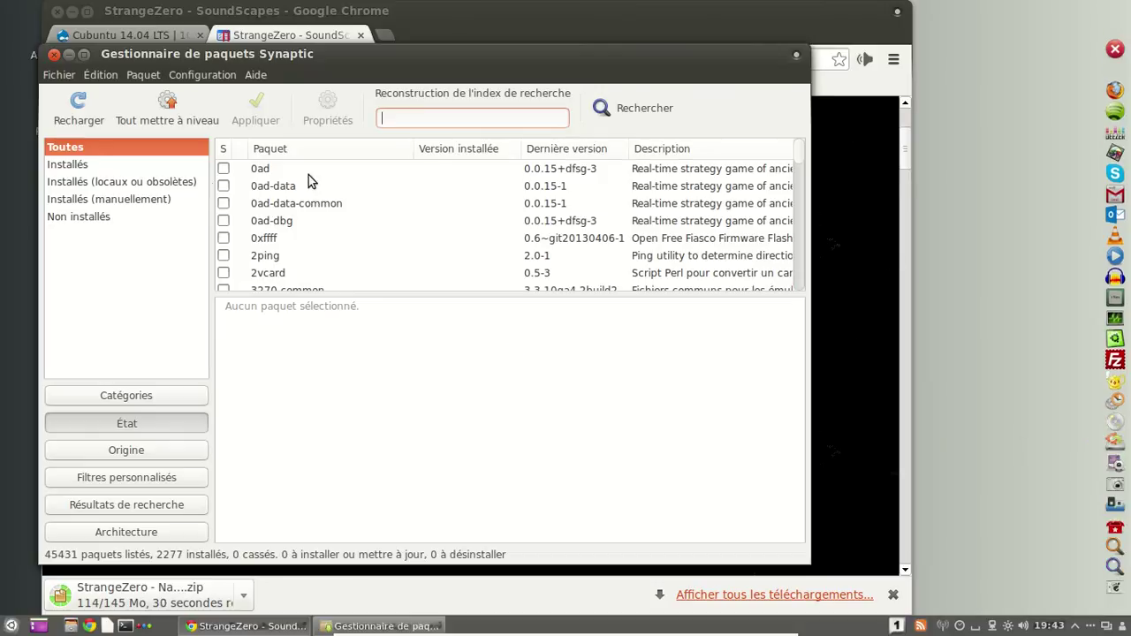
pyautogui.click(158, 182)
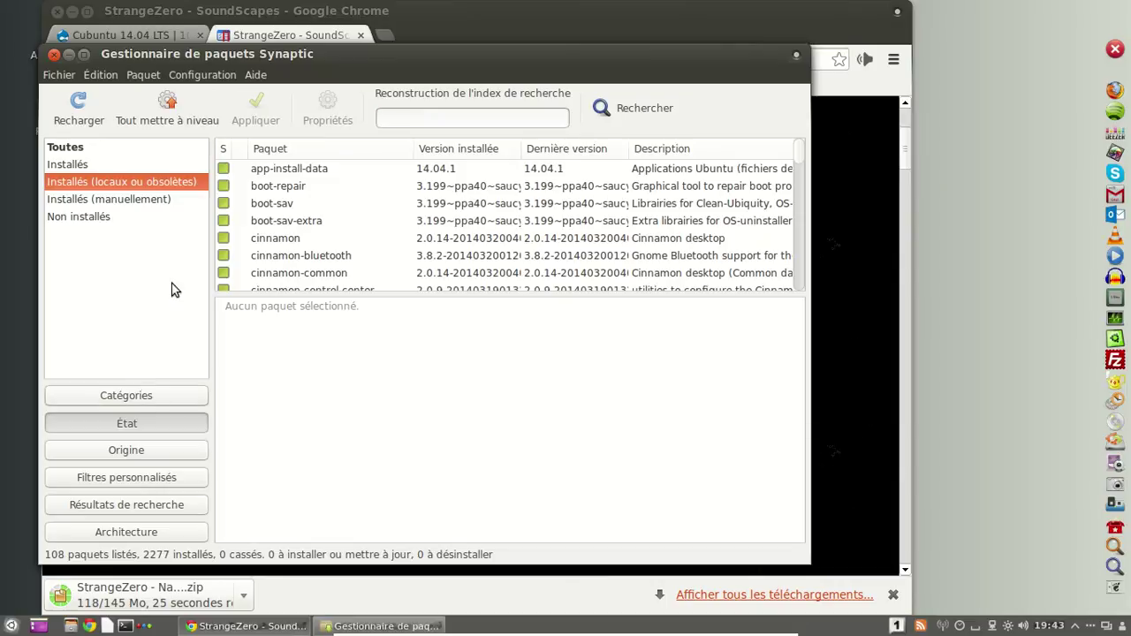
pyautogui.click(202, 75)
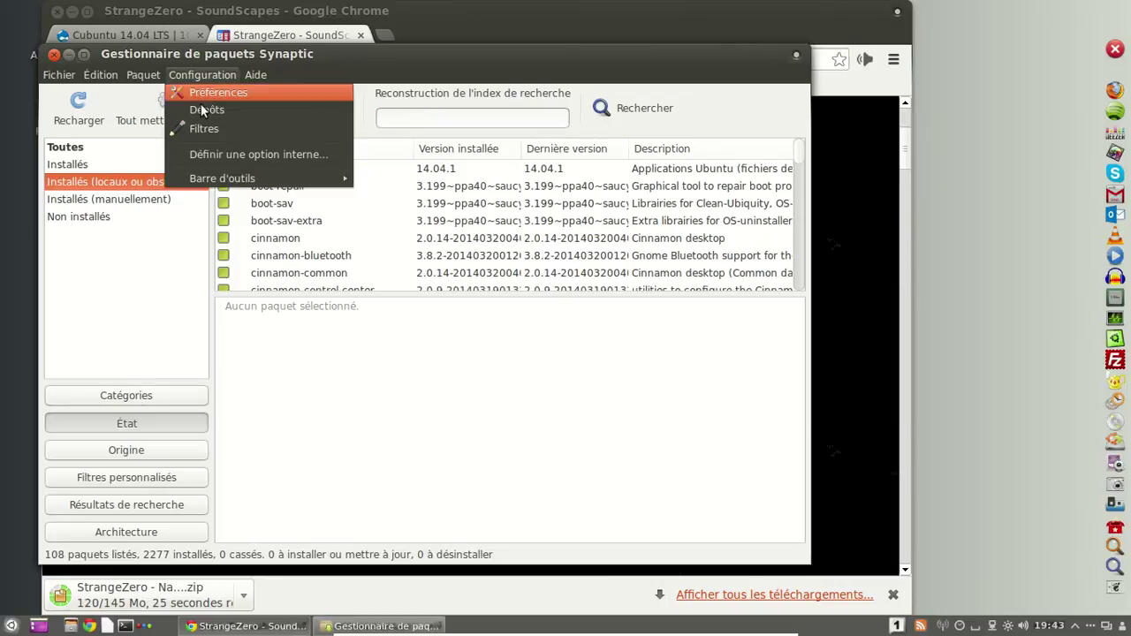
pyautogui.click(200, 109)
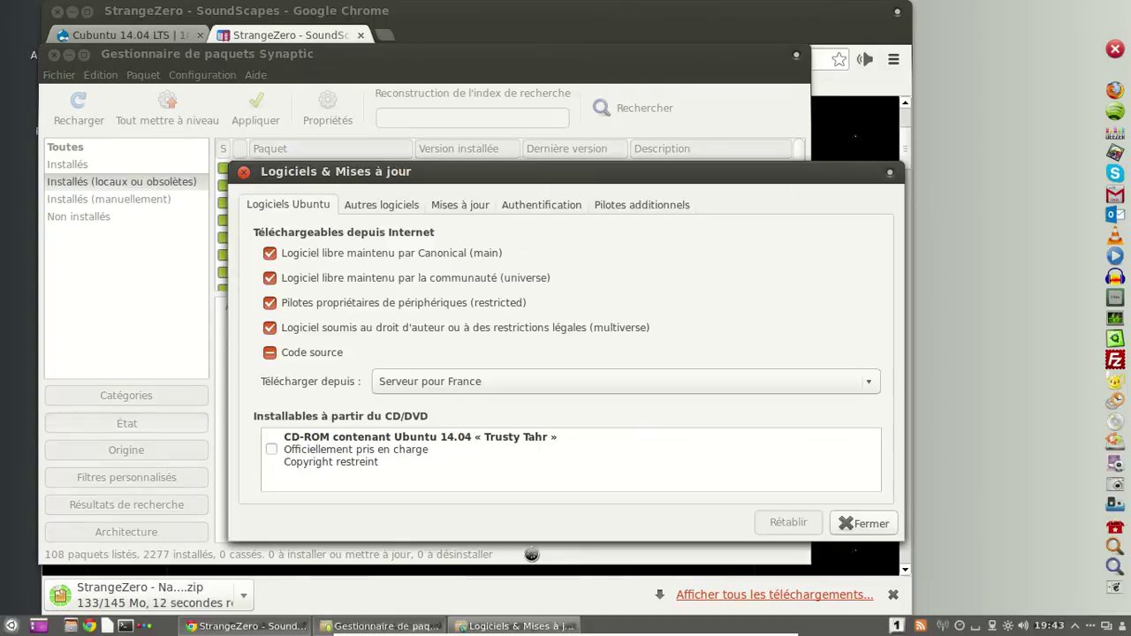
# Review the Autres logiciels, Mises à jour, Authentification and Pilotes additionnels tabs, then open the home folder.
pyautogui.click(374, 212)
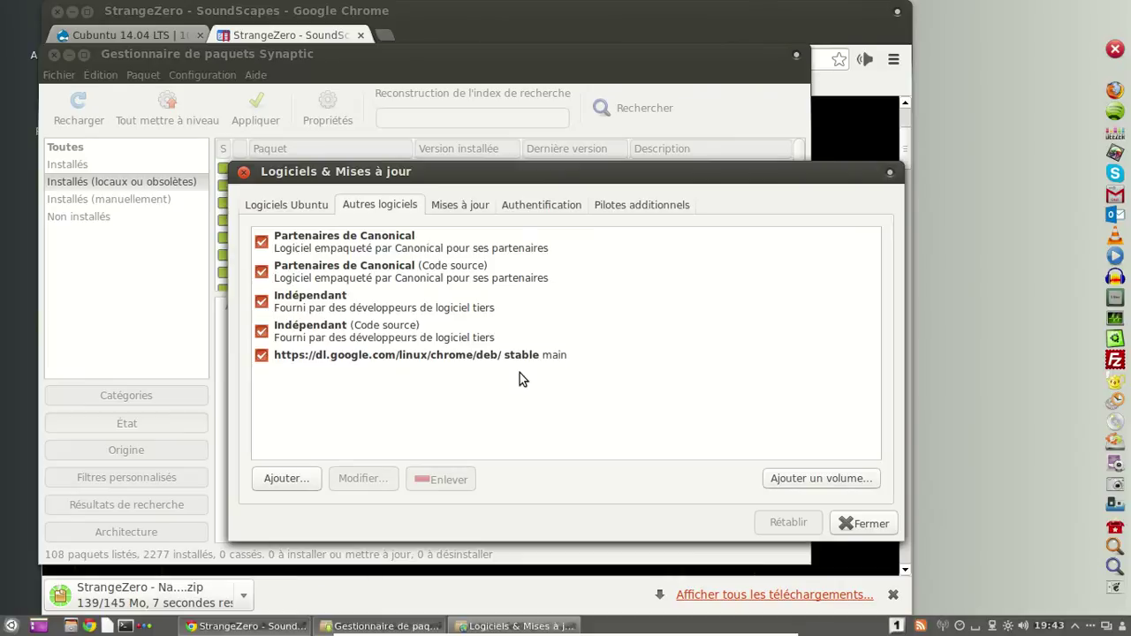
pyautogui.click(483, 209)
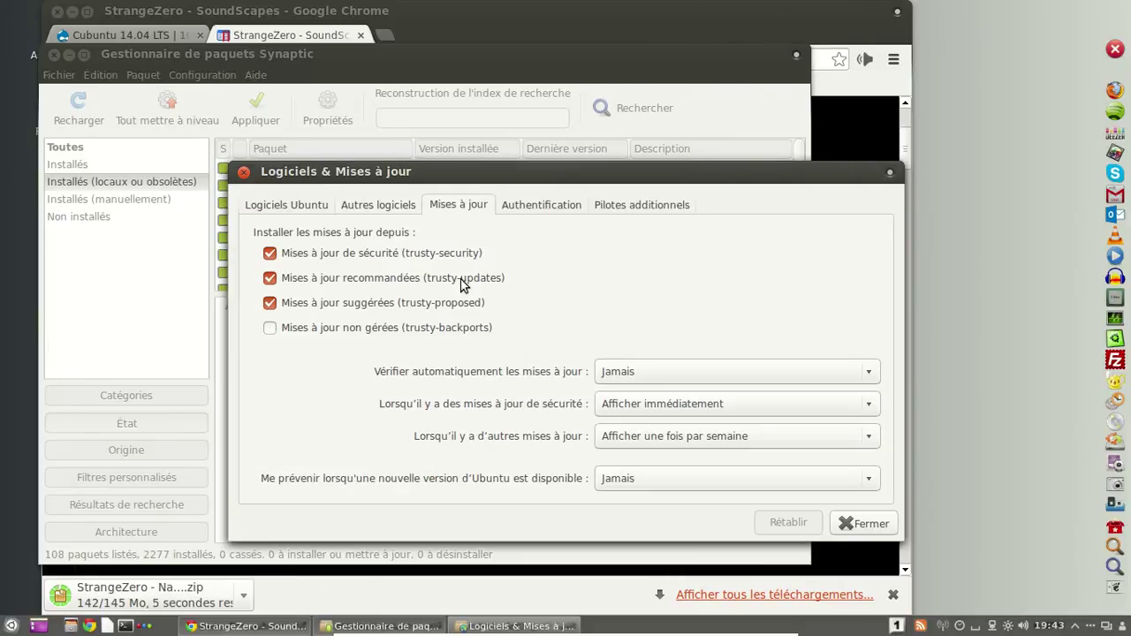
pyautogui.click(568, 215)
pyautogui.click(622, 209)
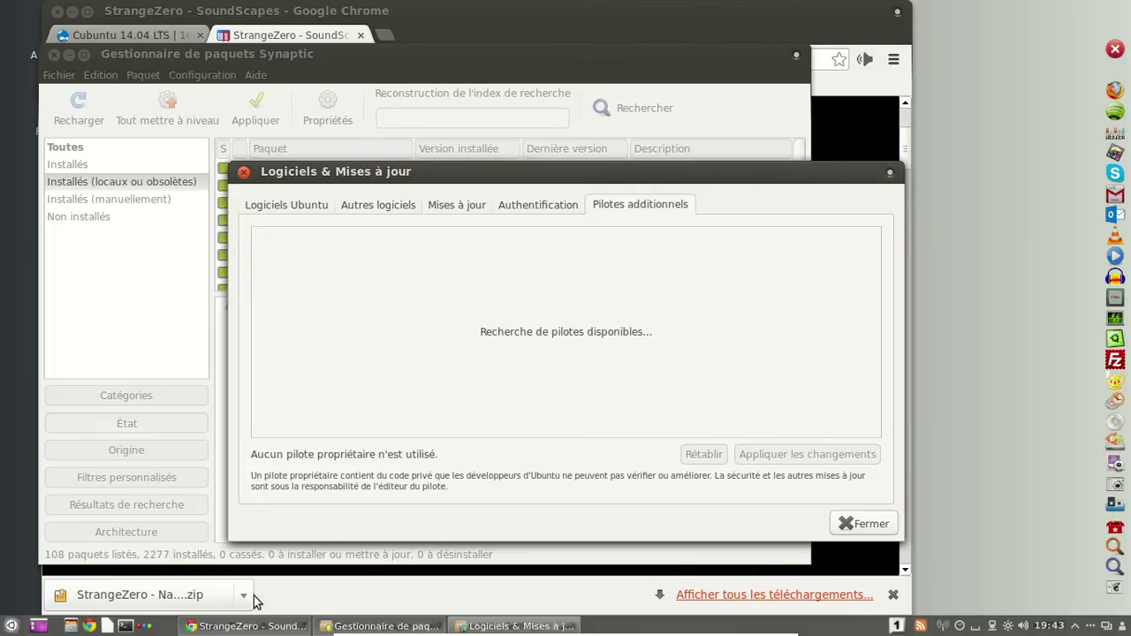
pyautogui.click(86, 626)
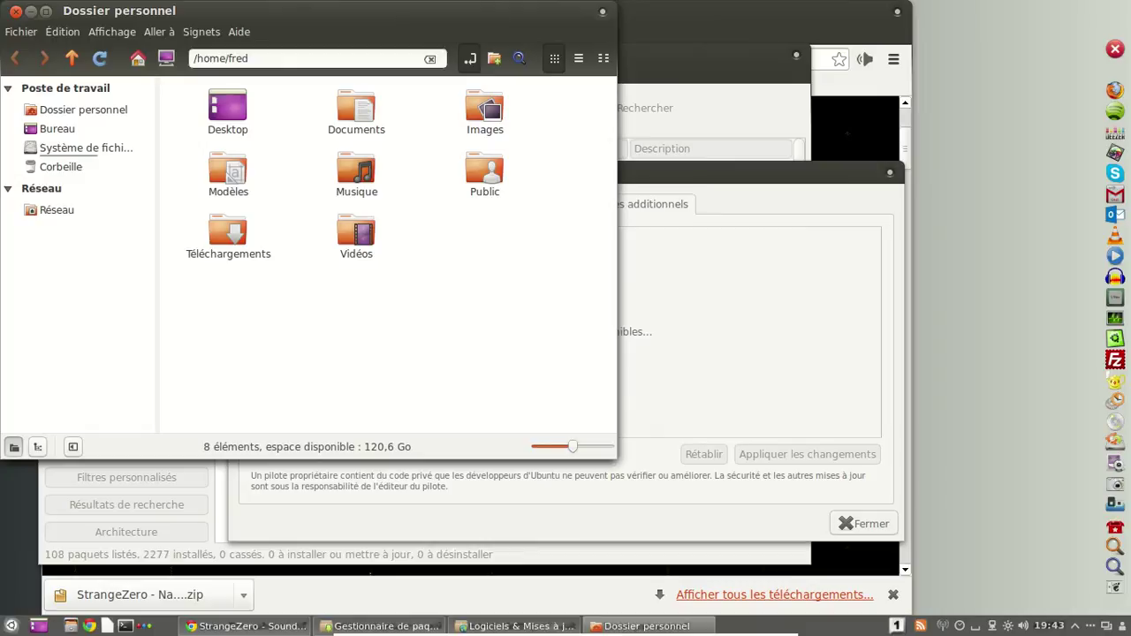
# Extract the downloaded Nanofly zip in Téléchargements with Extraire ici.
pyautogui.doubleClick(196, 256)
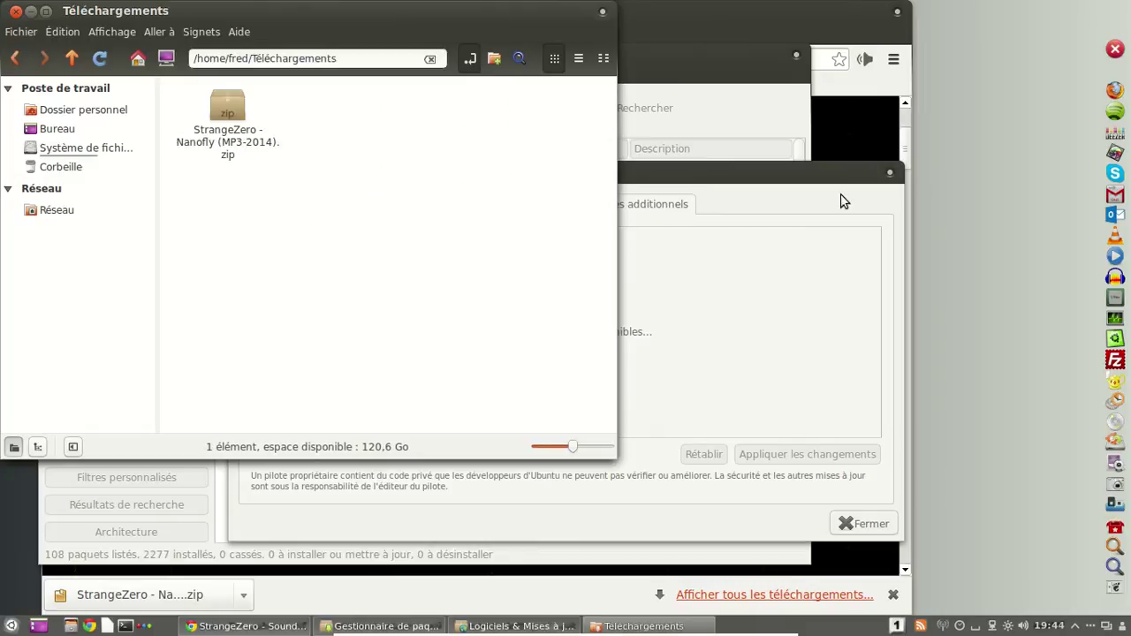
pyautogui.rightClick(249, 147)
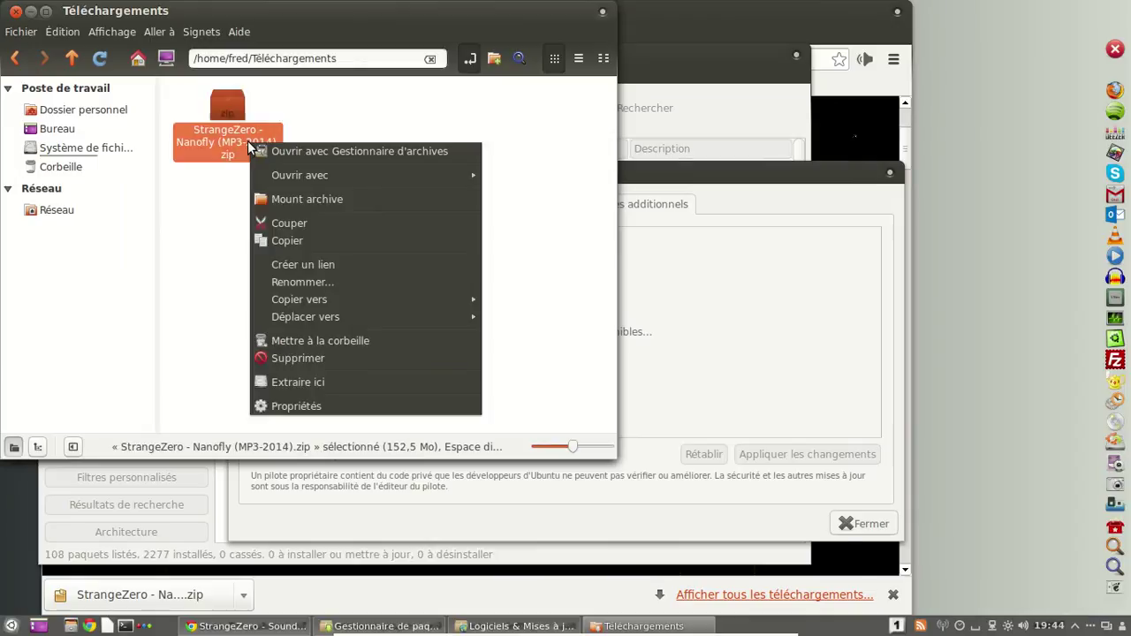
pyautogui.click(351, 382)
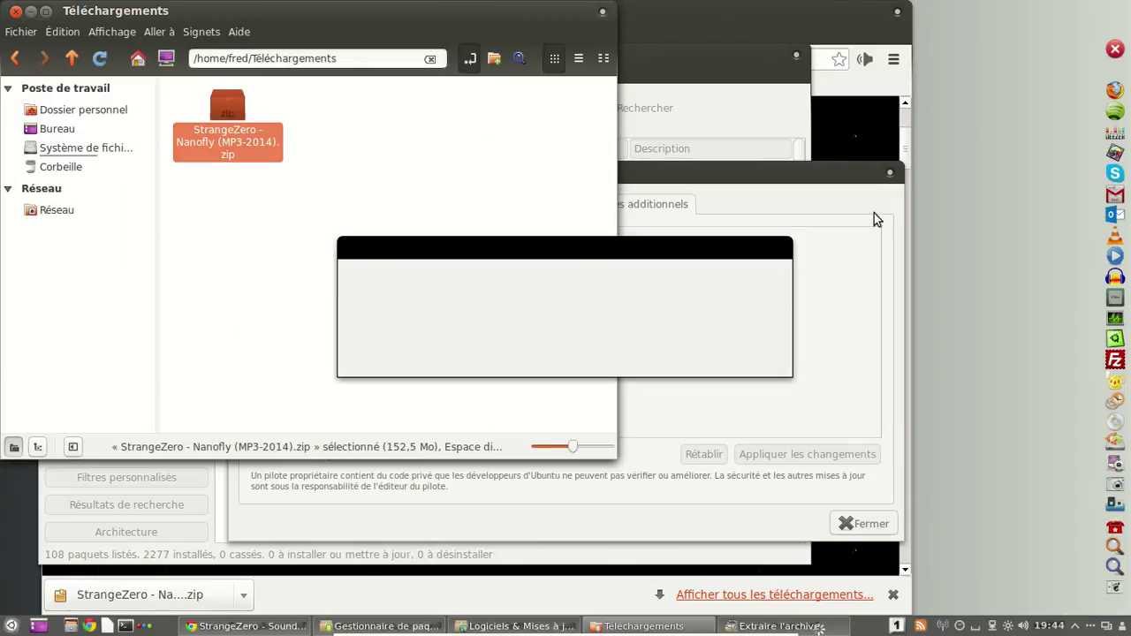
pyautogui.click(783, 191)
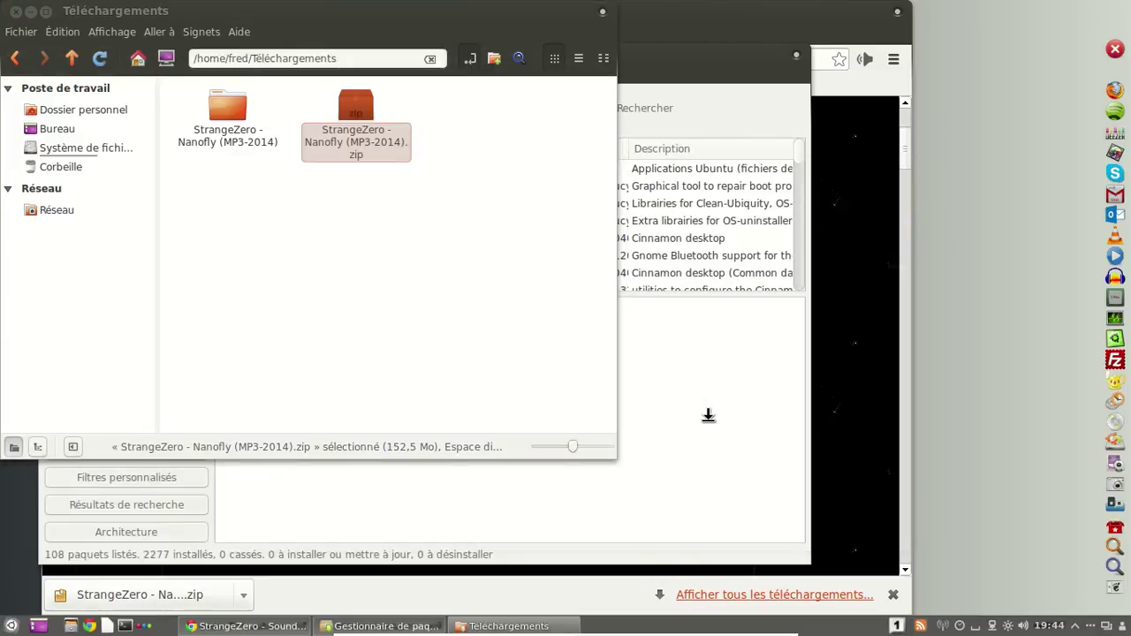
# Move the StrangeZero - Nanofly (MP3-2014) folder into Musique by cut and paste.
pyautogui.click(230, 107)
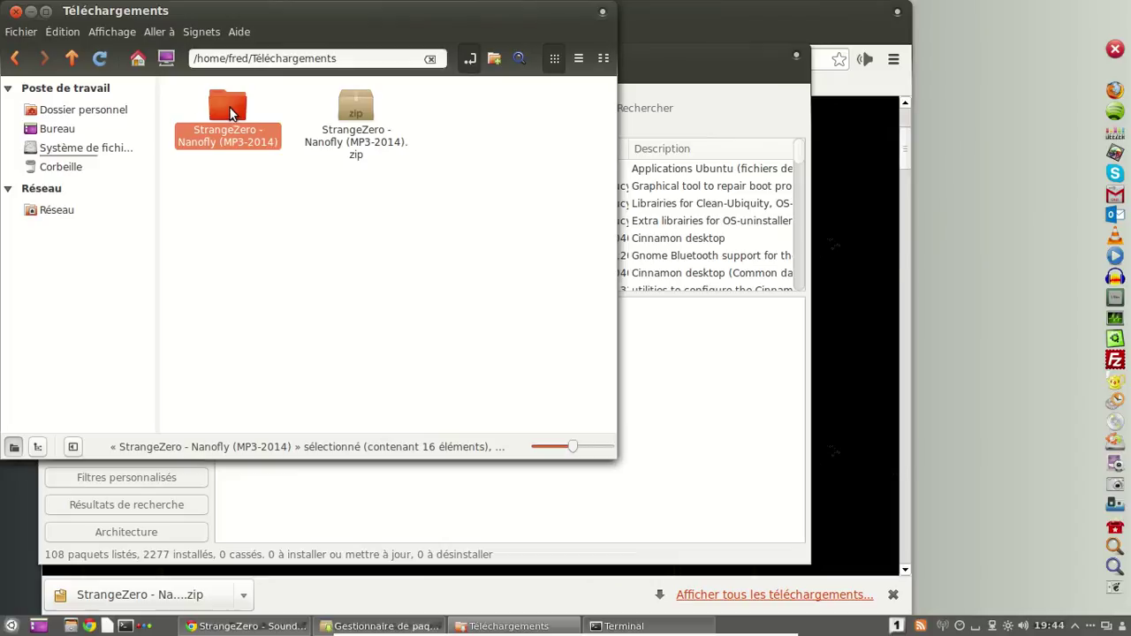
pyautogui.hotkey('ctrl', 'x')
pyautogui.click(19, 58)
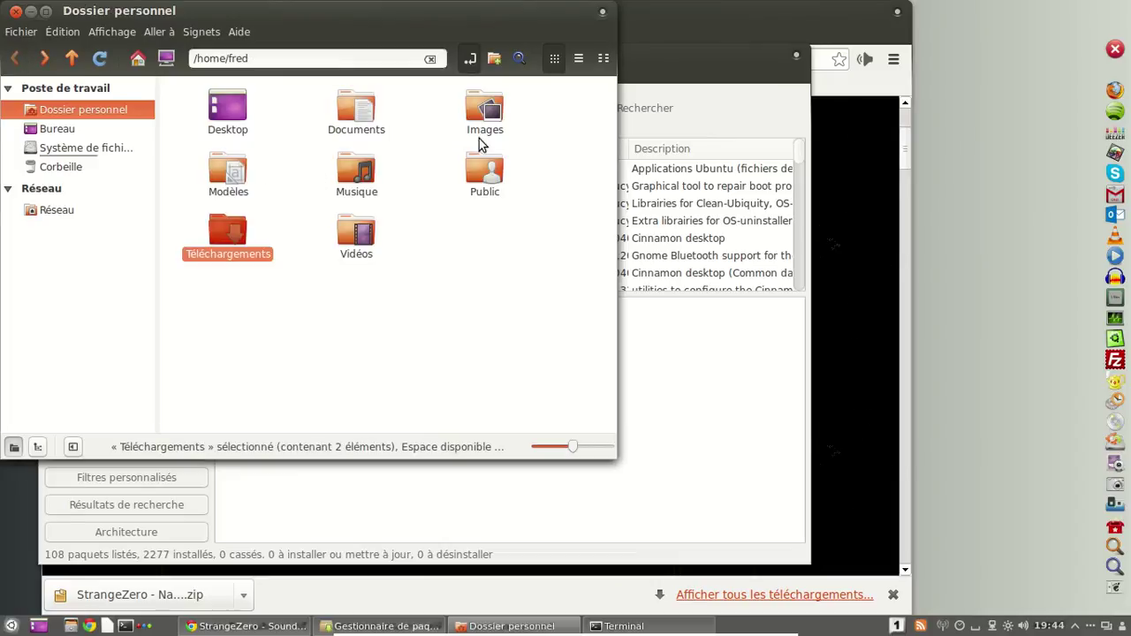
pyautogui.doubleClick(368, 181)
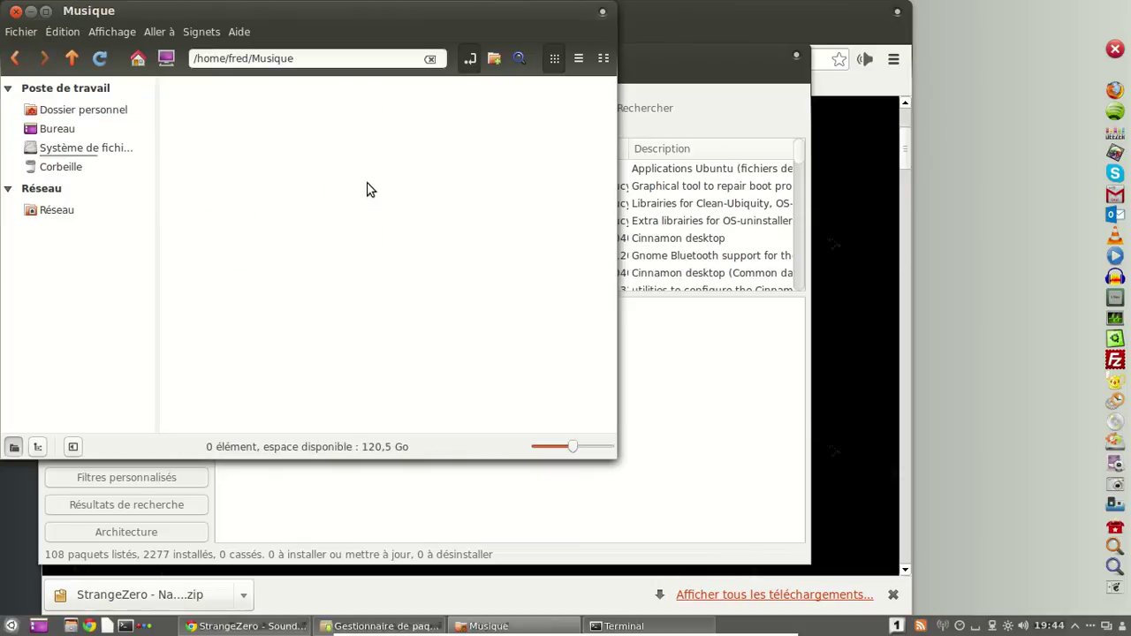
pyautogui.rightClick(369, 183)
pyautogui.click(428, 359)
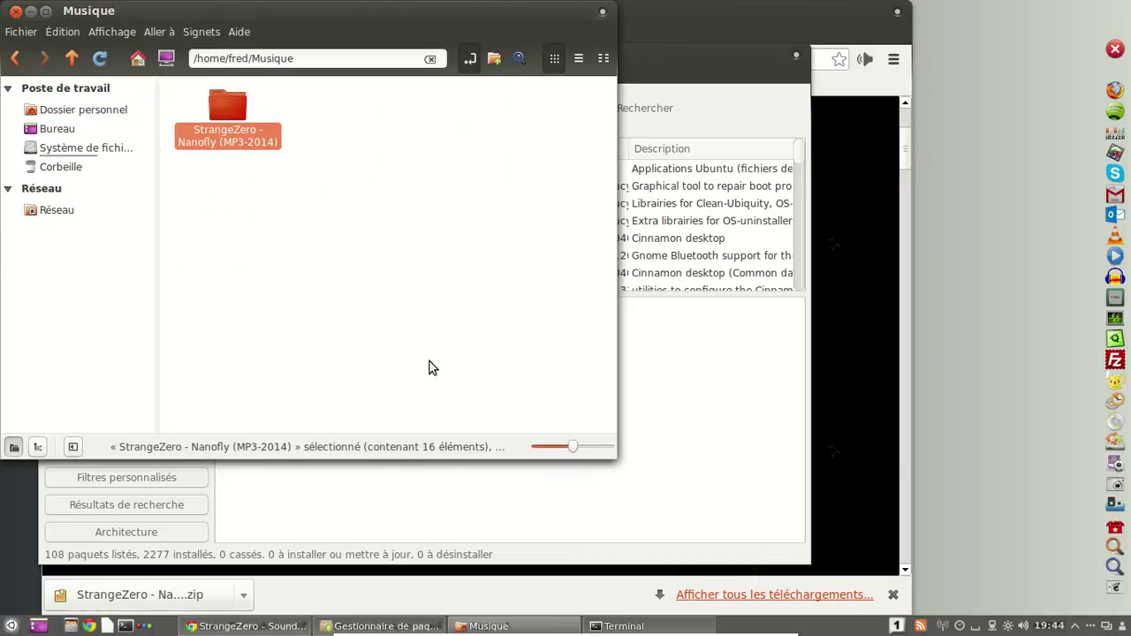
pyautogui.click(696, 62)
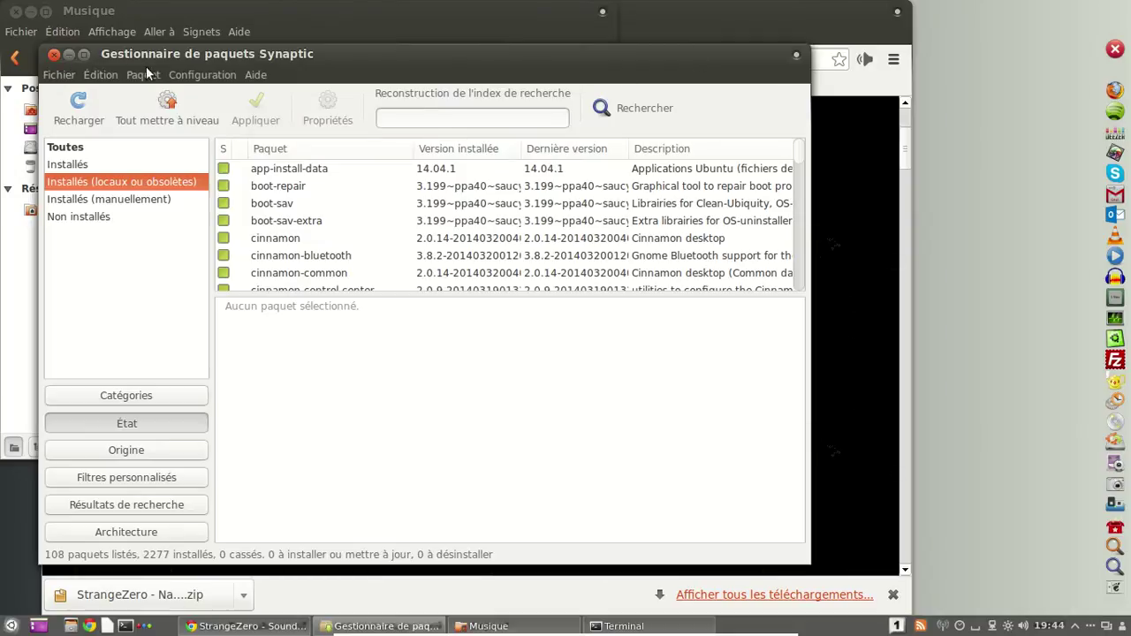
pyautogui.click(69, 55)
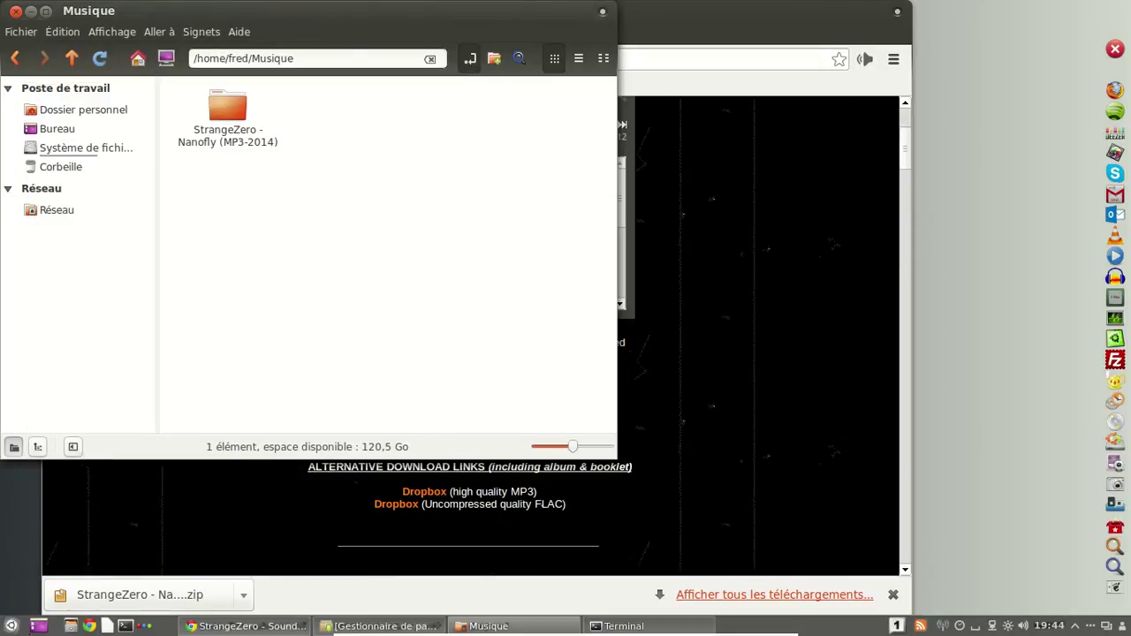
# Launch Rhythmbox from the Son et vidéo menu category, then open Chrome's window menu.
pyautogui.click(13, 627)
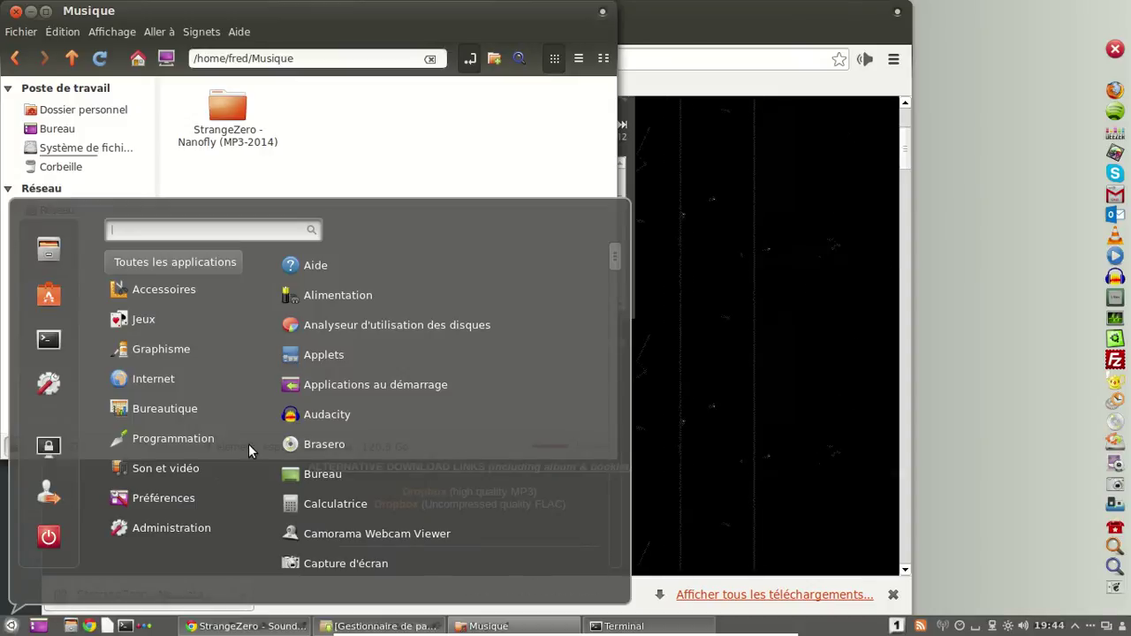
pyautogui.moveTo(179, 427)
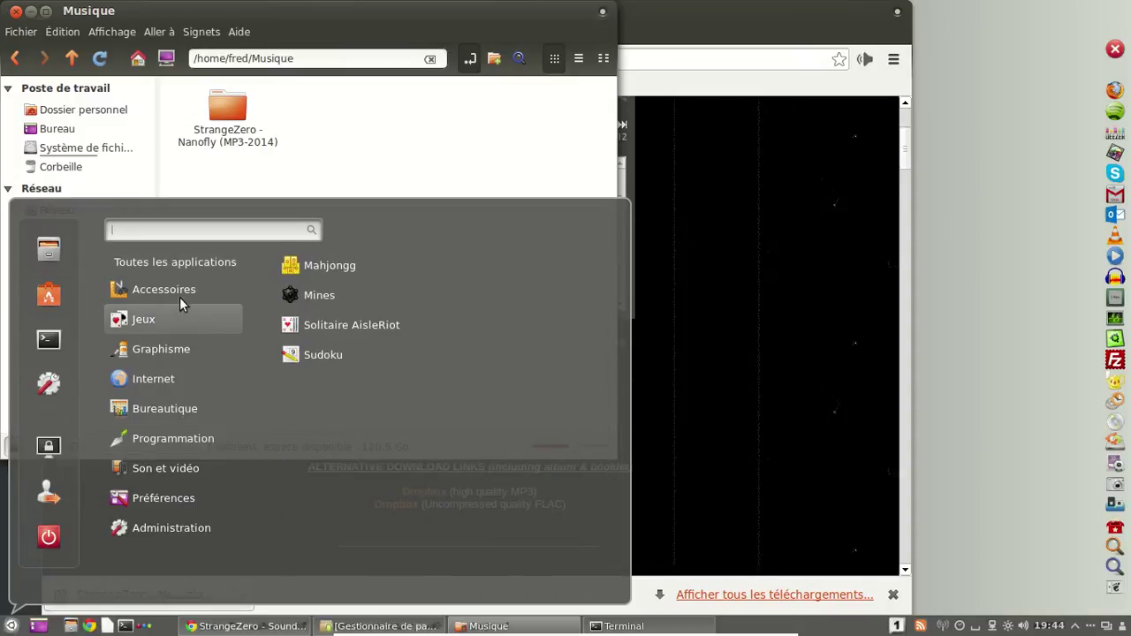
pyautogui.moveTo(181, 292)
pyautogui.scroll(-3, 405, 454)
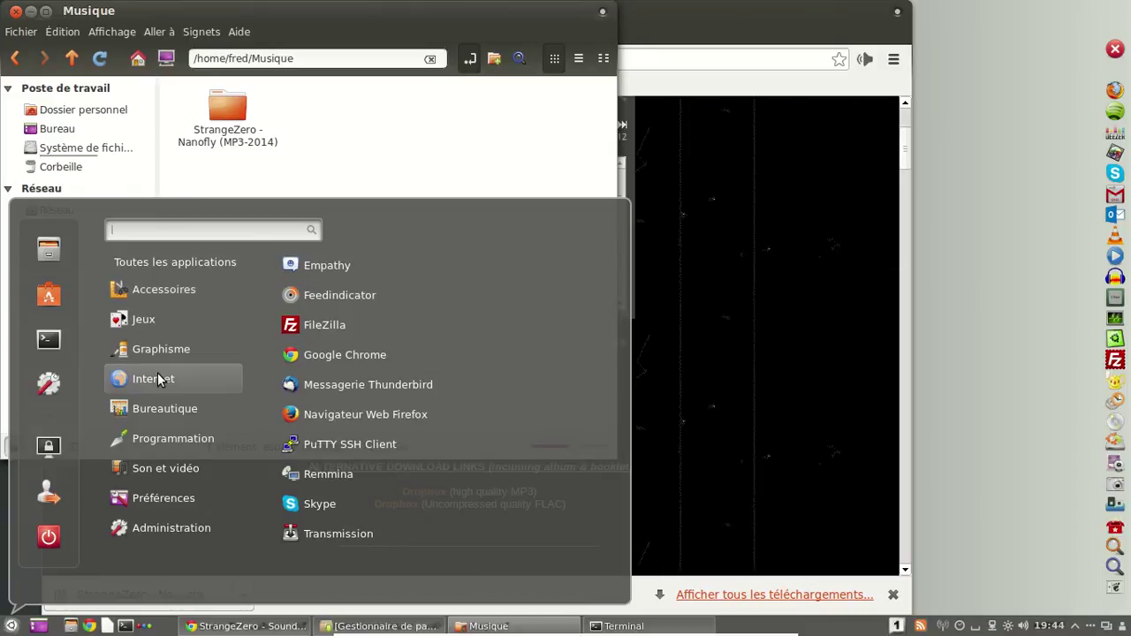
pyautogui.moveTo(166, 470)
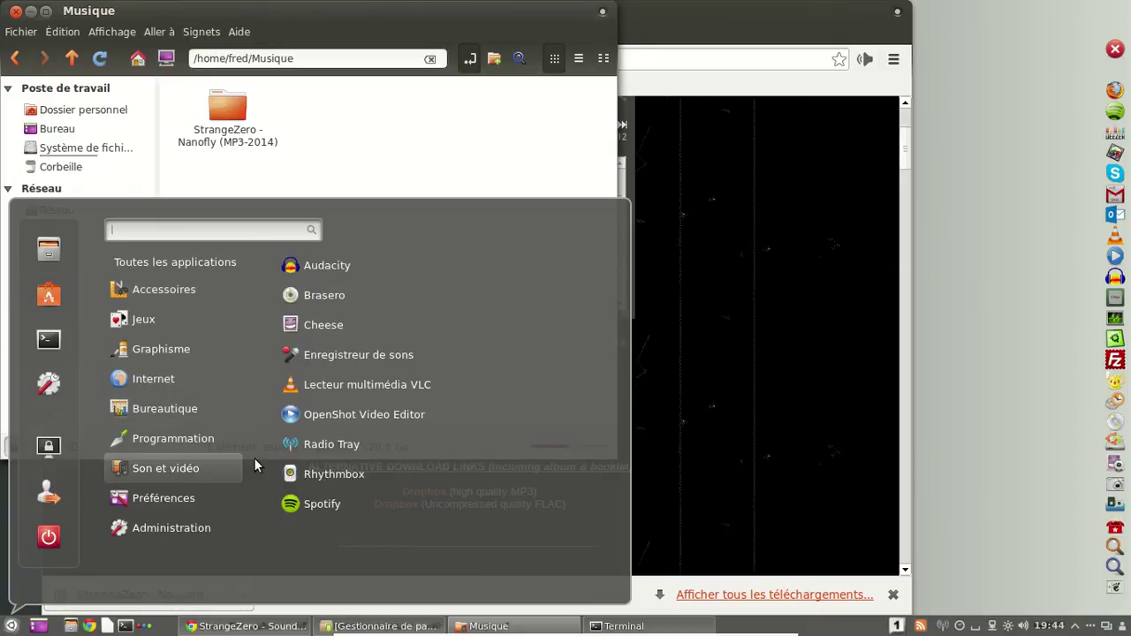
pyautogui.click(395, 471)
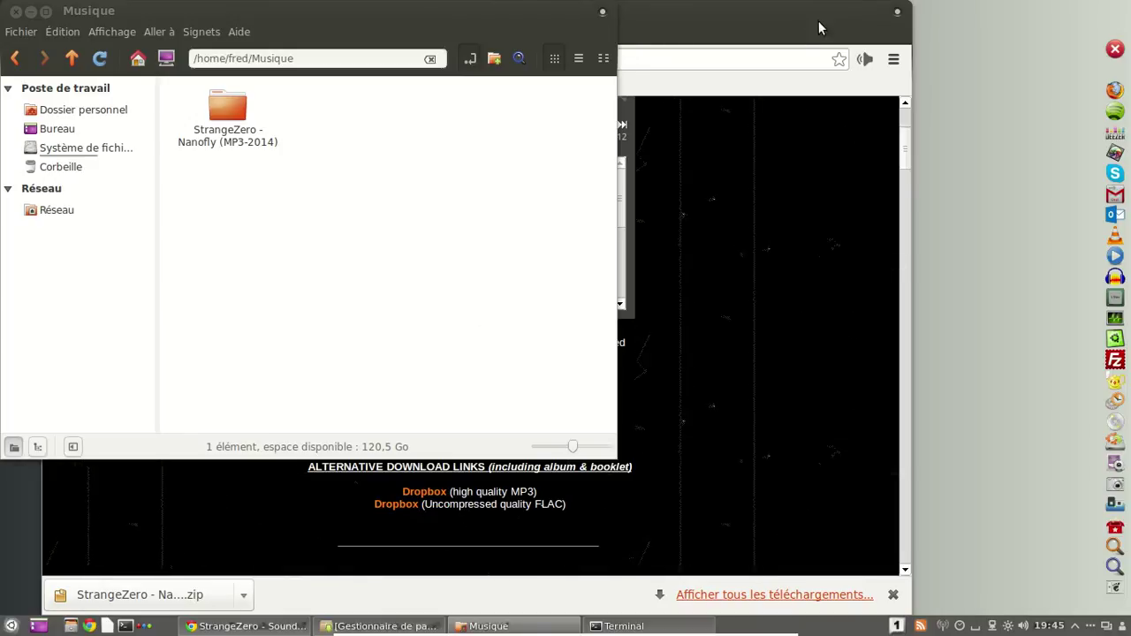
pyautogui.click(897, 11)
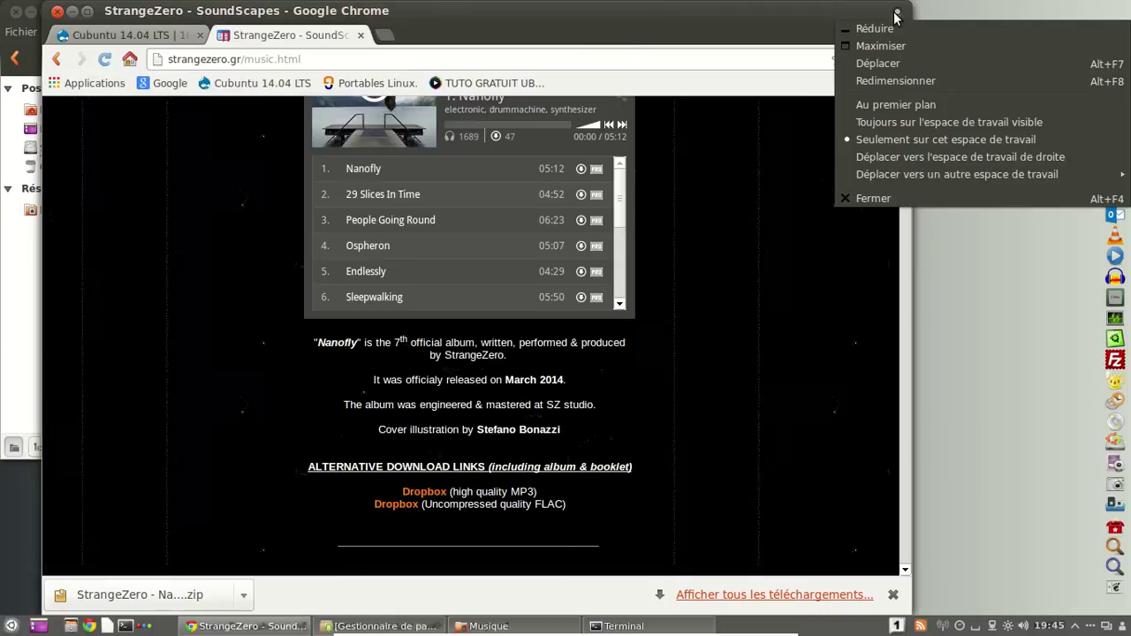
# Close Chrome, dismiss Rhythmbox's missing MP3 plugin warning, and restore Synaptic.
pyautogui.click(877, 199)
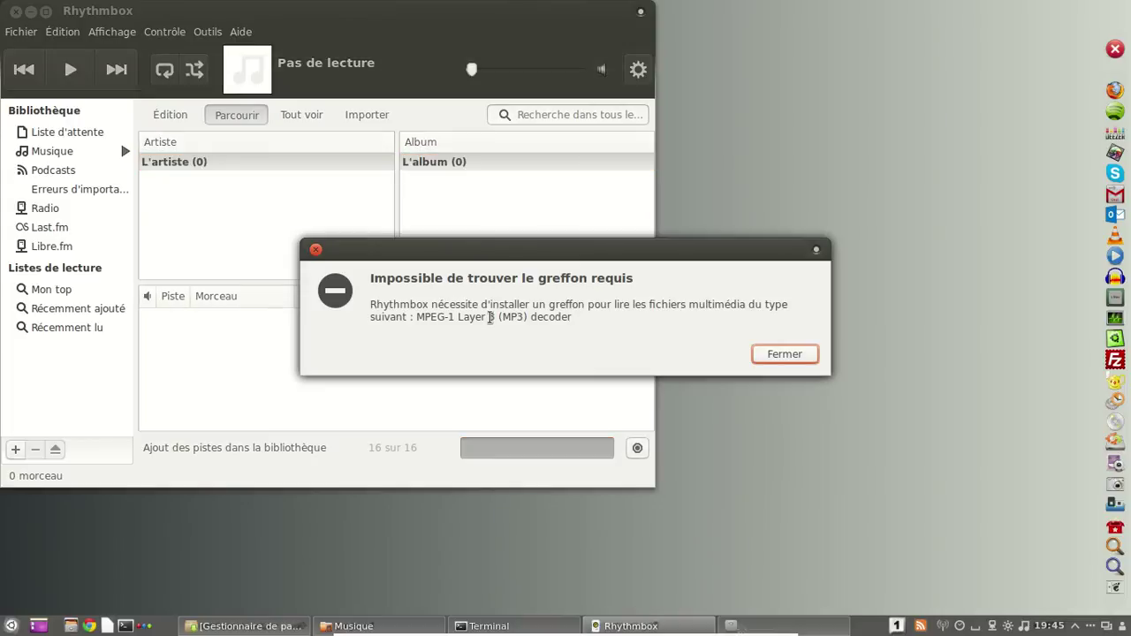
pyautogui.click(795, 354)
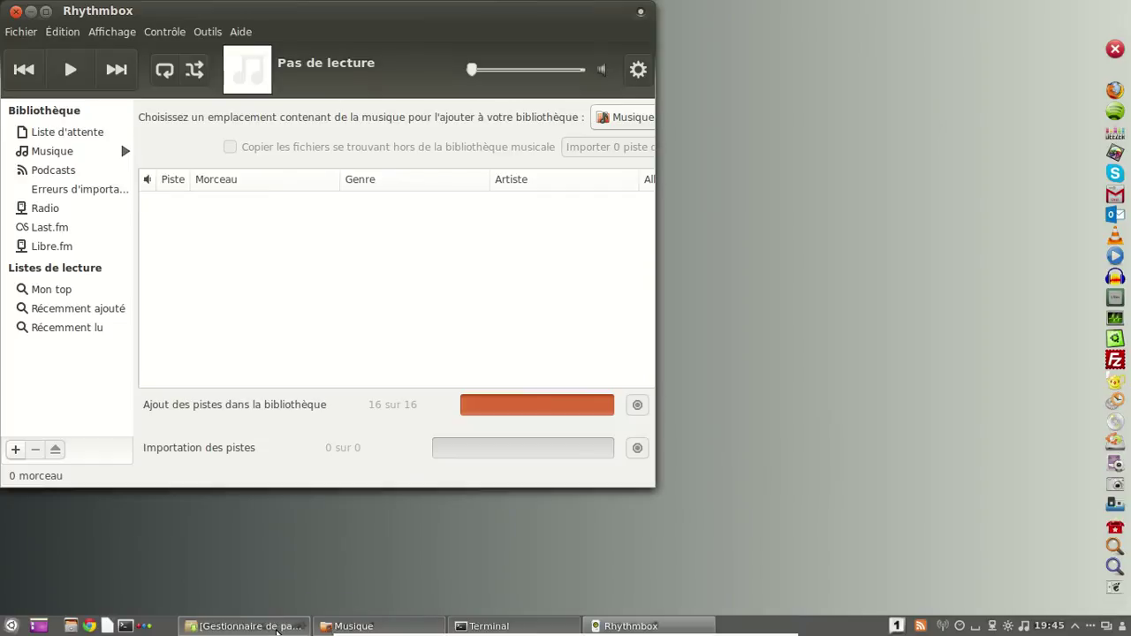
pyautogui.click(277, 628)
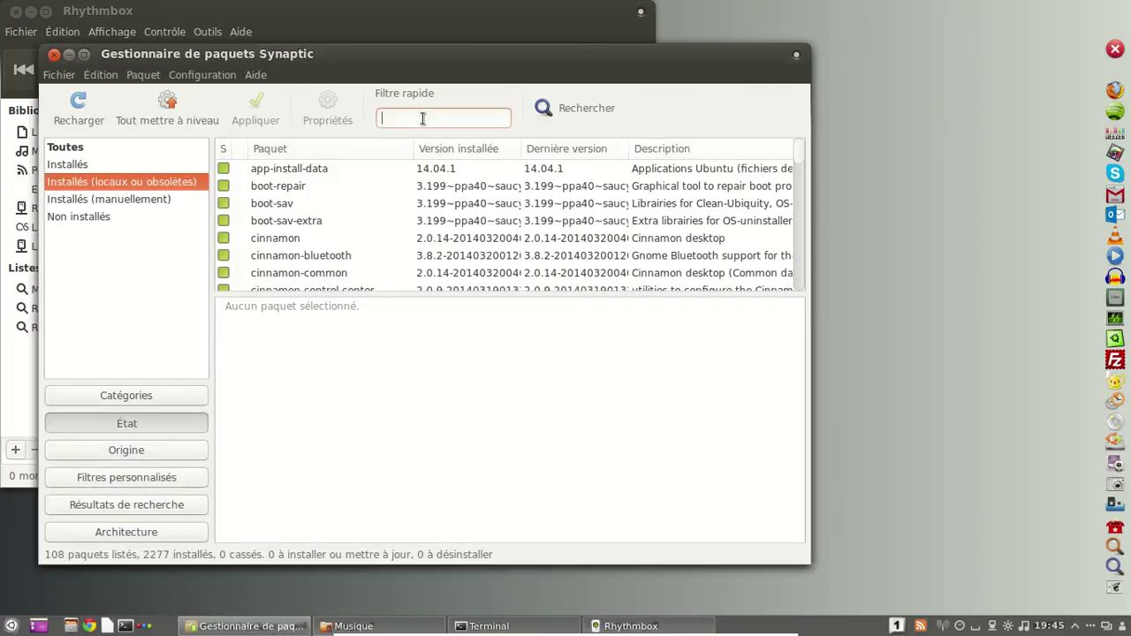
# Show only not-installed packages and filter the list for 'gstreamer'.
pyautogui.write('mp3')
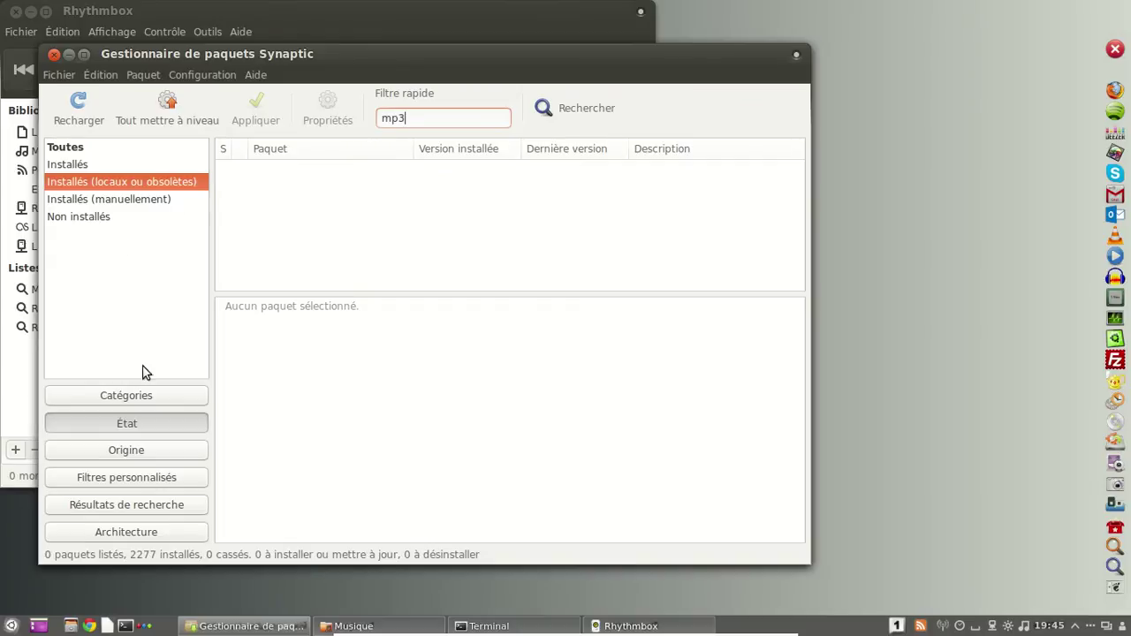
pyautogui.click(106, 217)
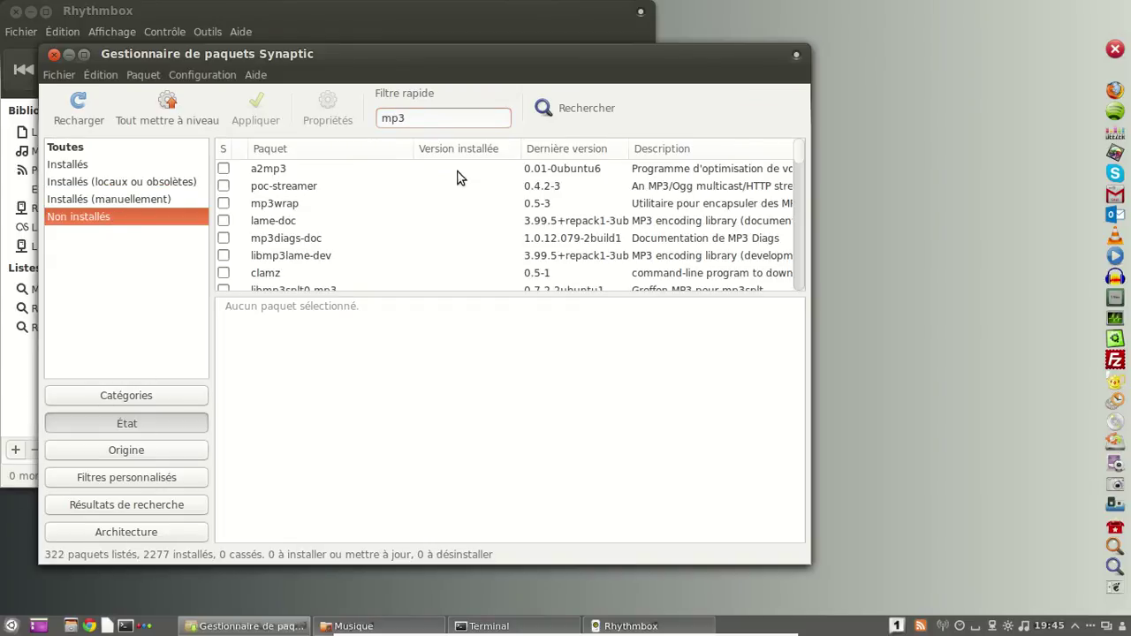
pyautogui.scroll(-3, 417, 204)
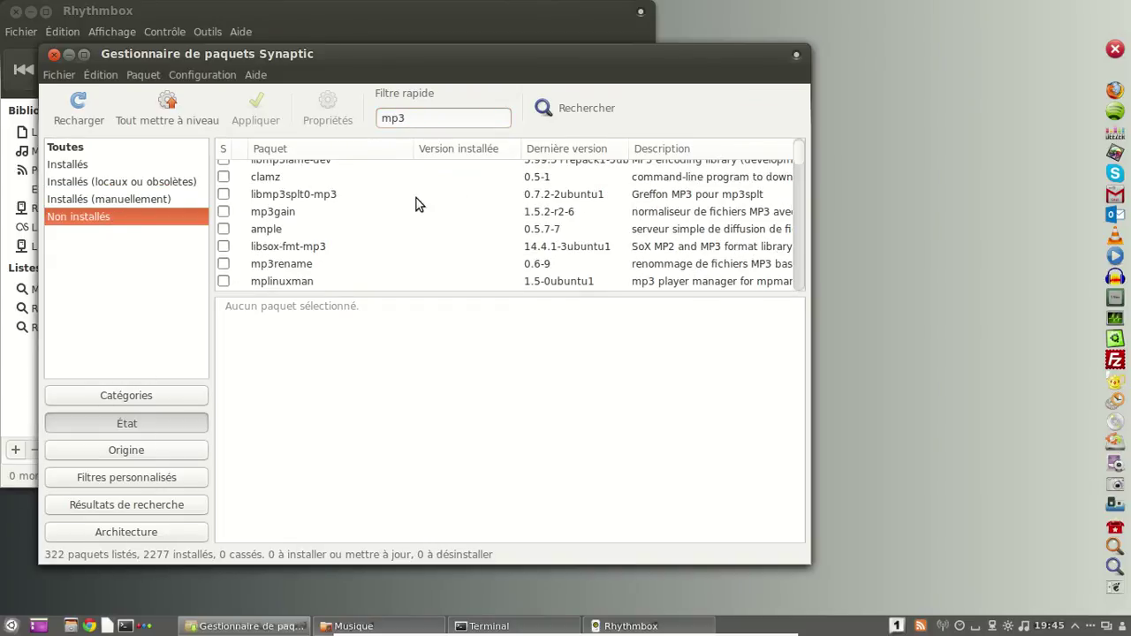
pyautogui.scroll(-2, 416, 204)
pyautogui.moveTo(419, 118); pyautogui.dragTo(358, 121)
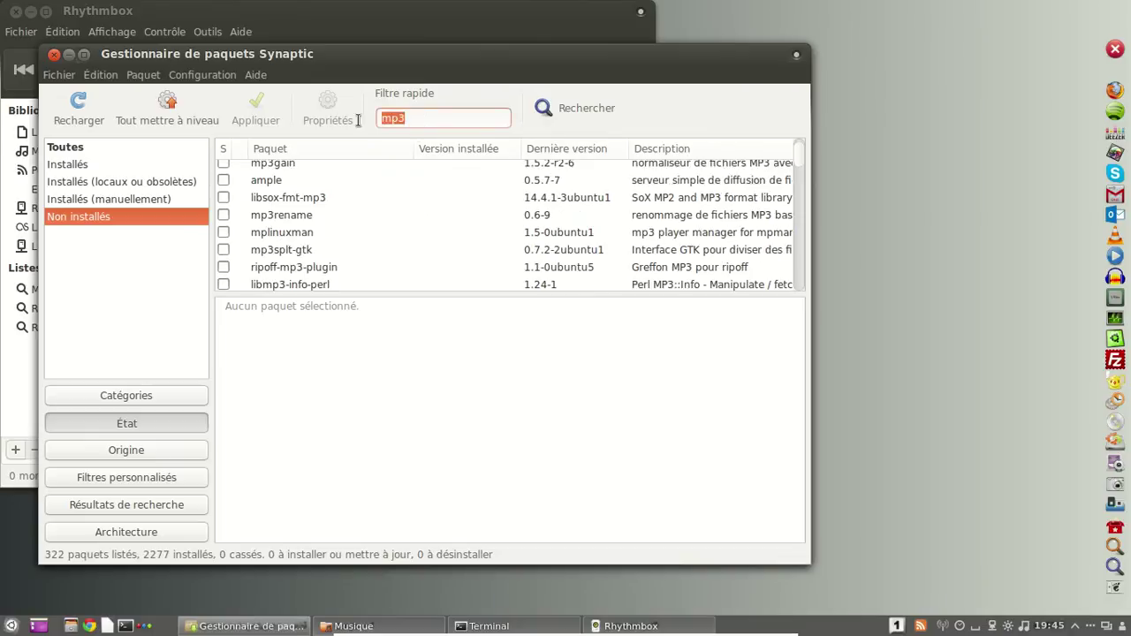
pyautogui.write('gestr')
pyautogui.press('BackSpace')
pyautogui.press('BackSpace')
pyautogui.press('BackSpace')
pyautogui.press('BackSpace')
pyautogui.write('strea')
pyautogui.press('BackSpace')
pyautogui.press('BackSpace')
pyautogui.press('BackSpace')
pyautogui.write('reamer')
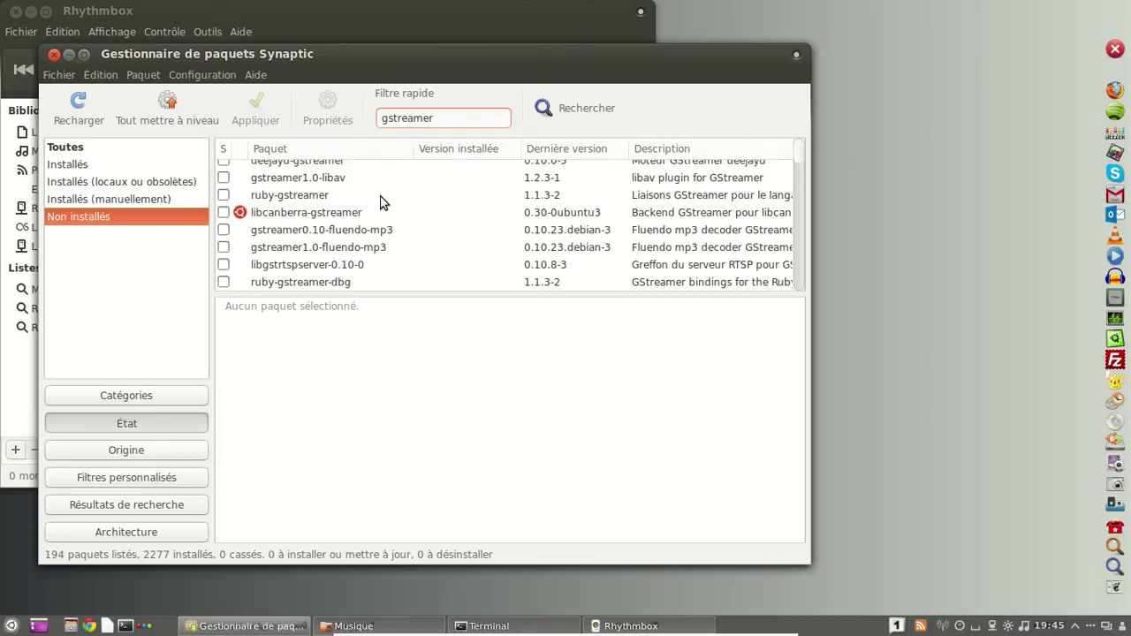
# Mark gstreamer1.0-fluendo-mp3 for installation, accepting its required changes.
pyautogui.click(408, 241)
pyautogui.rightClick(407, 241)
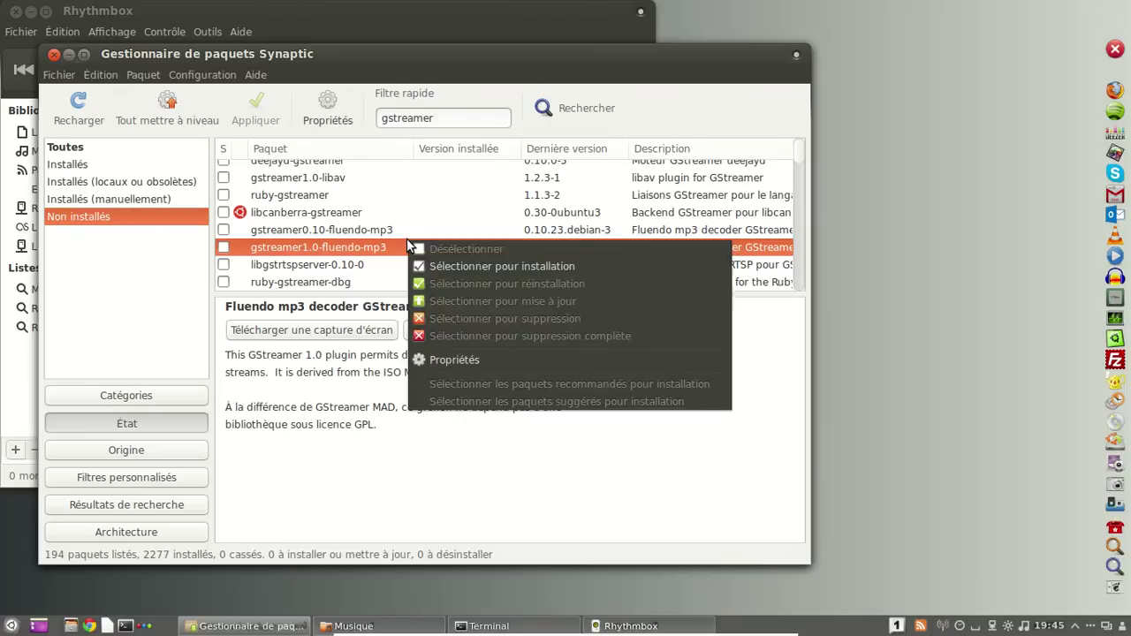
pyautogui.click(494, 262)
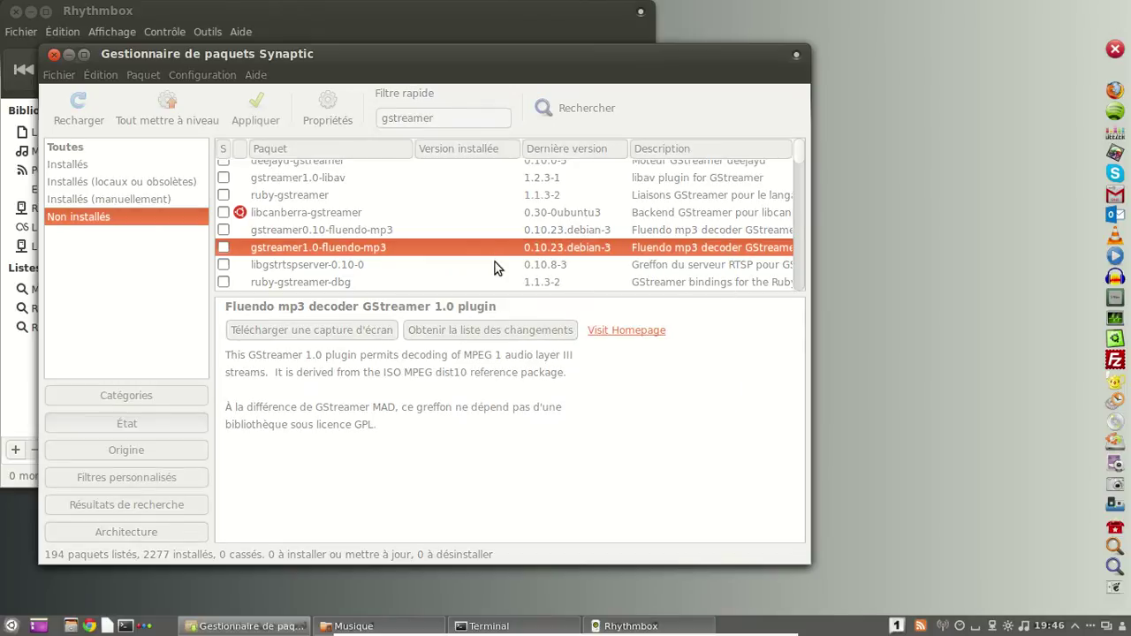
pyautogui.click(548, 425)
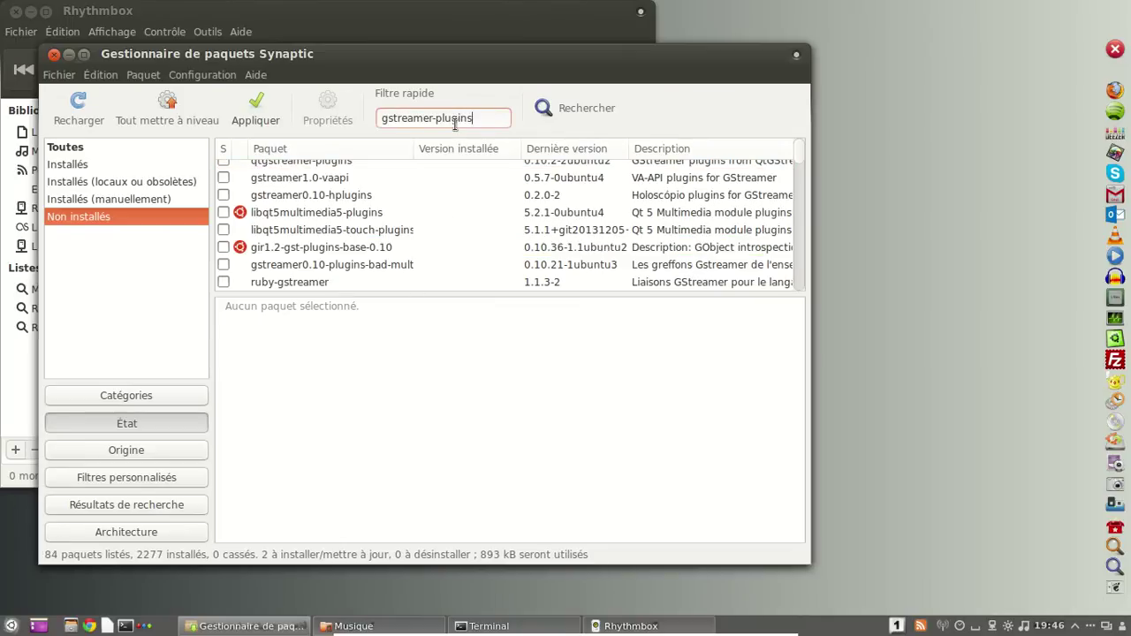
# Mark gstreamer0.10-plugins-bad-multiverse and gstreamer0.10-plugins-bad for installation with their dependencies.
pyautogui.scroll(-2, 460, 230)
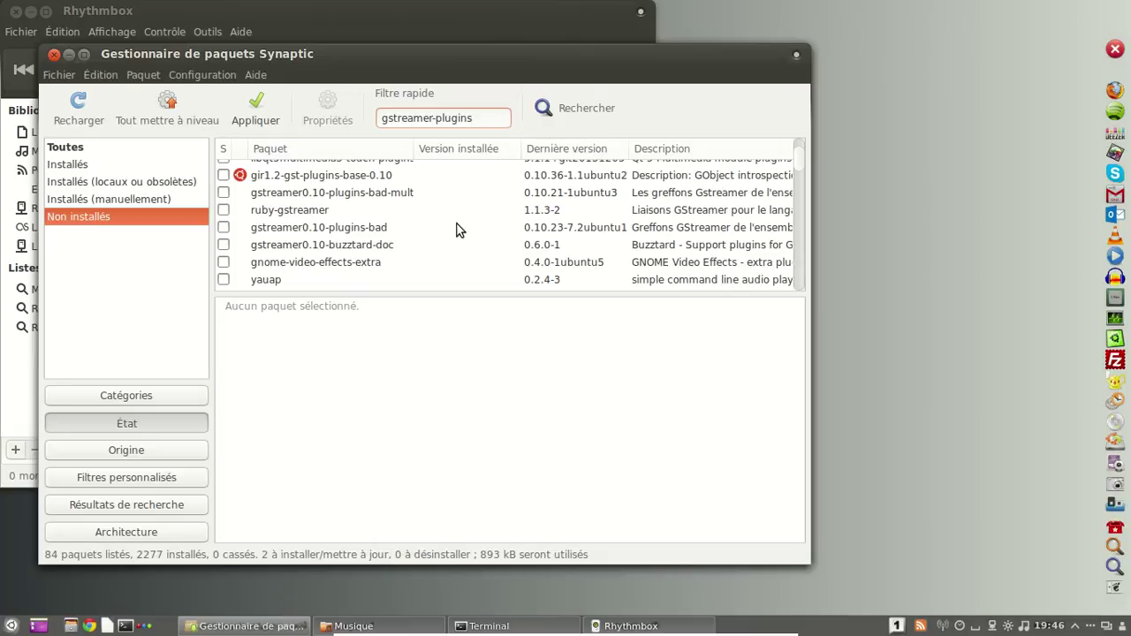
pyautogui.click(462, 201)
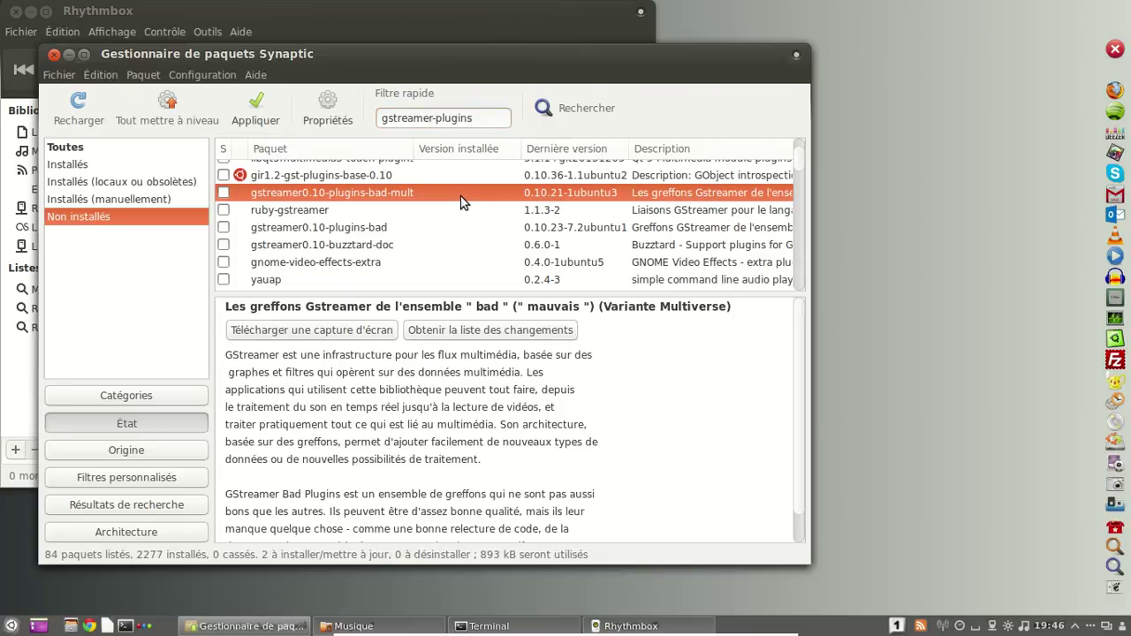
pyautogui.rightClick(462, 201)
pyautogui.click(477, 225)
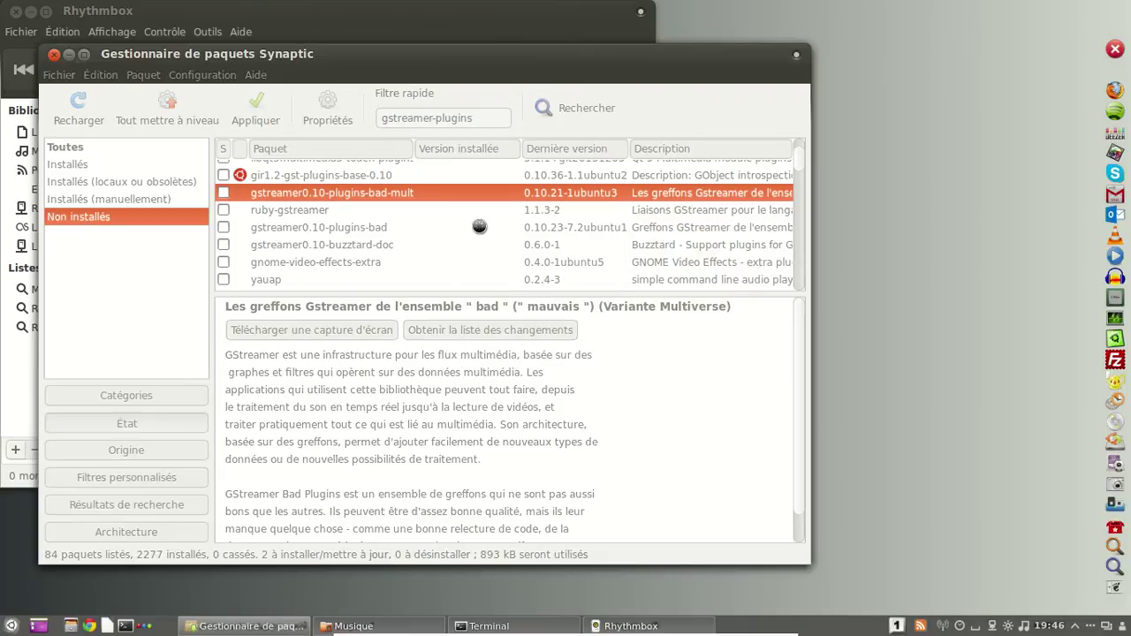
pyautogui.click(517, 420)
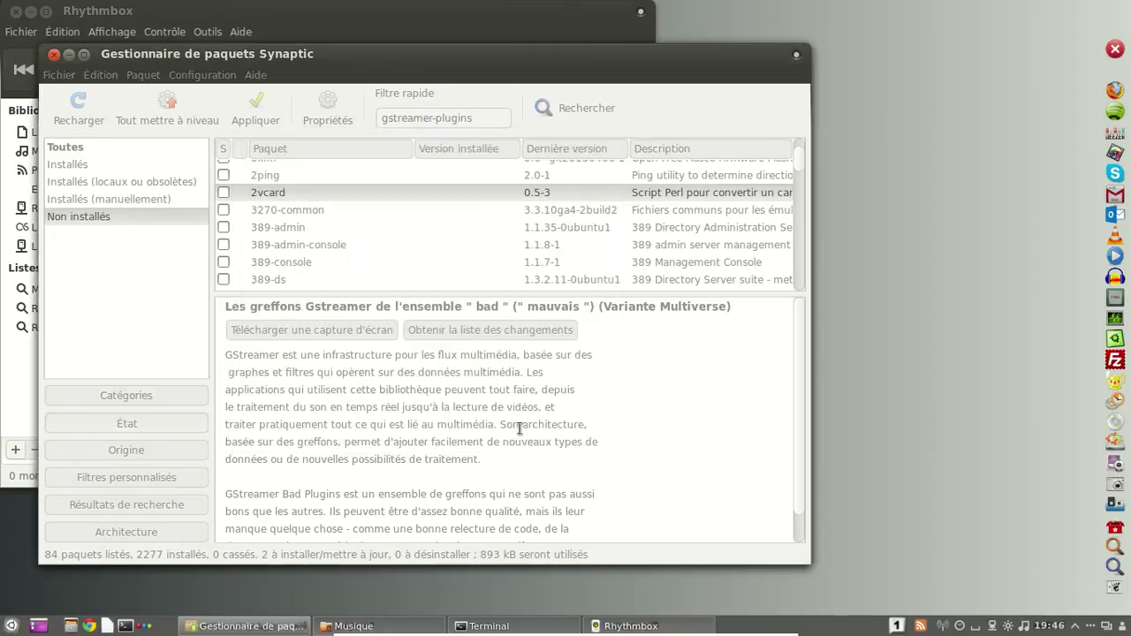
pyautogui.scroll(-2, 415, 243)
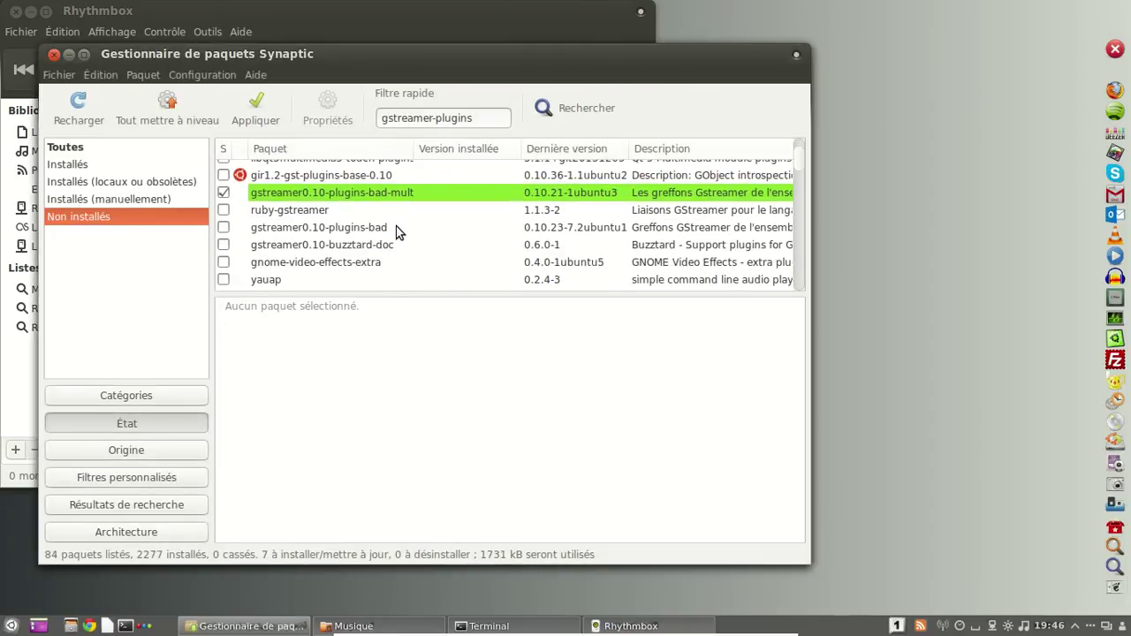
pyautogui.click(399, 229)
pyautogui.rightClick(398, 227)
pyautogui.click(495, 254)
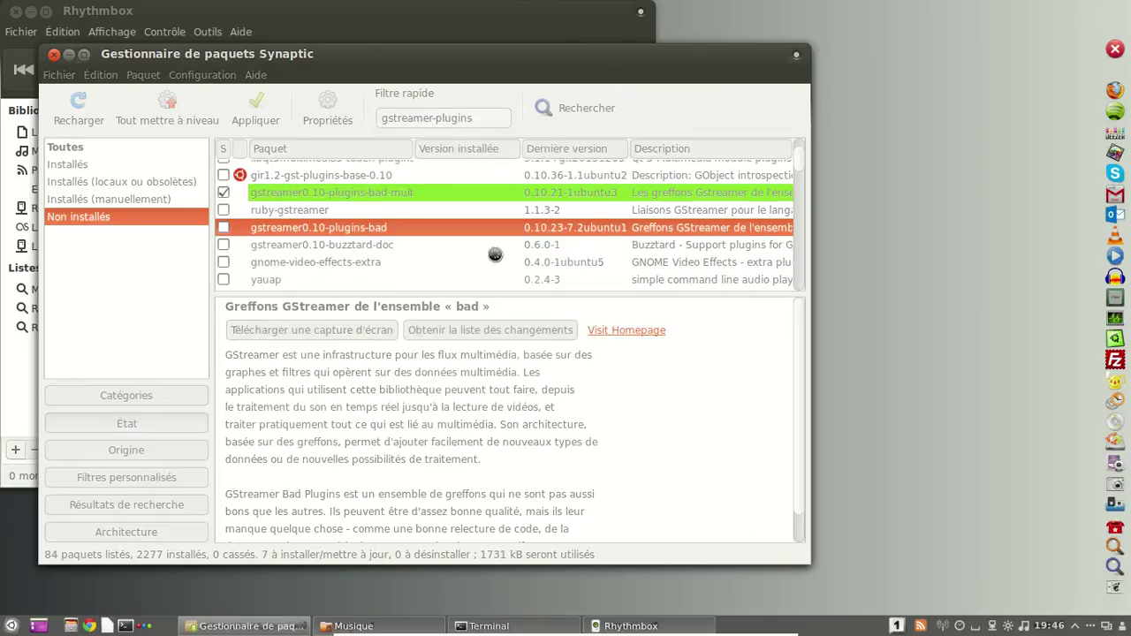
pyautogui.moveTo(597, 297); pyautogui.dragTo(601, 429)
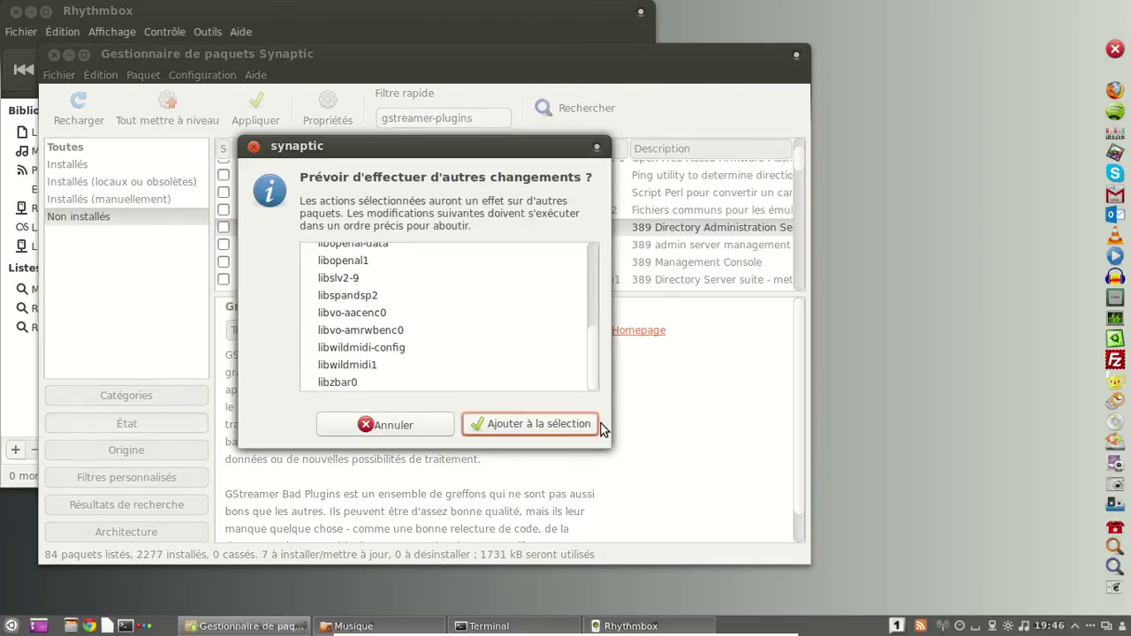
pyautogui.click(536, 433)
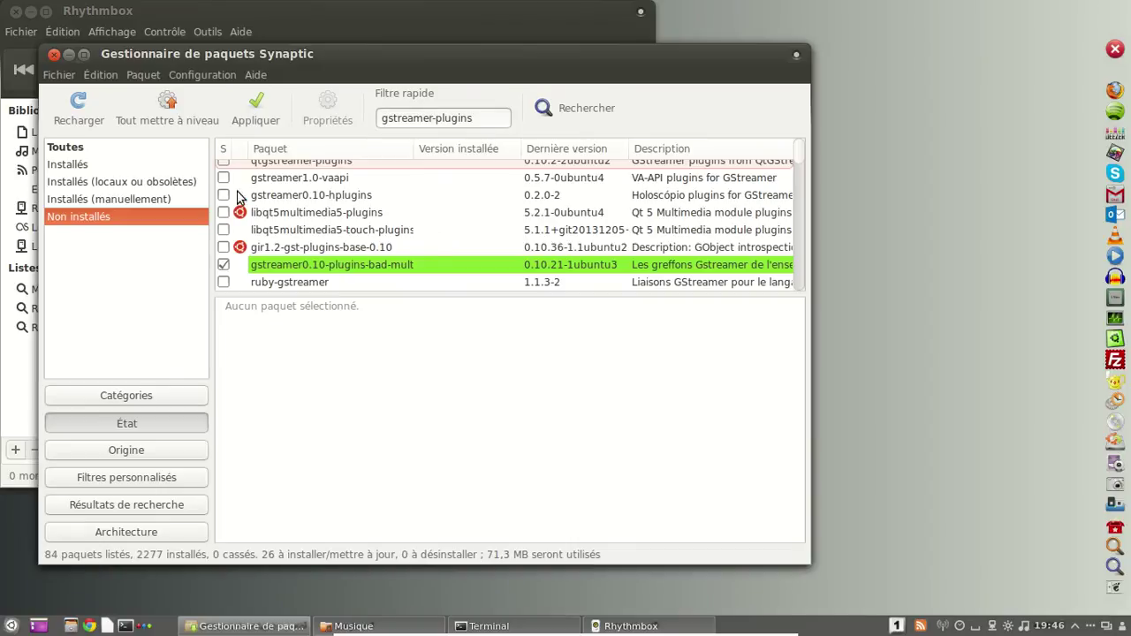
# Apply and confirm installing the 26 packages, expand the detailed log, and close Rhythmbox.
pyautogui.click(250, 114)
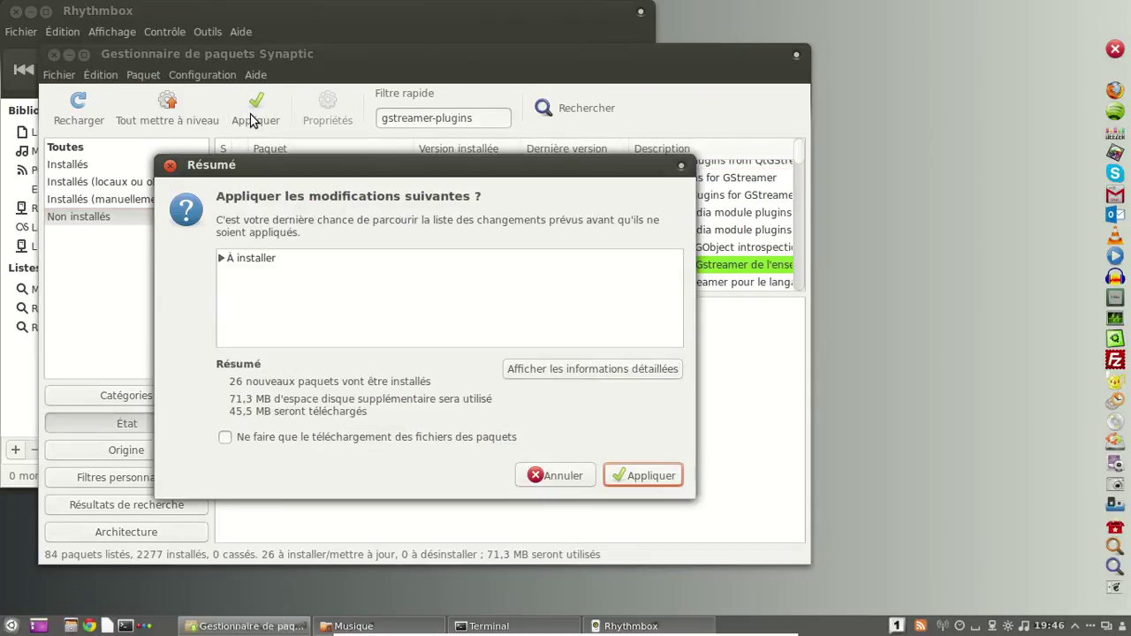
pyautogui.click(674, 474)
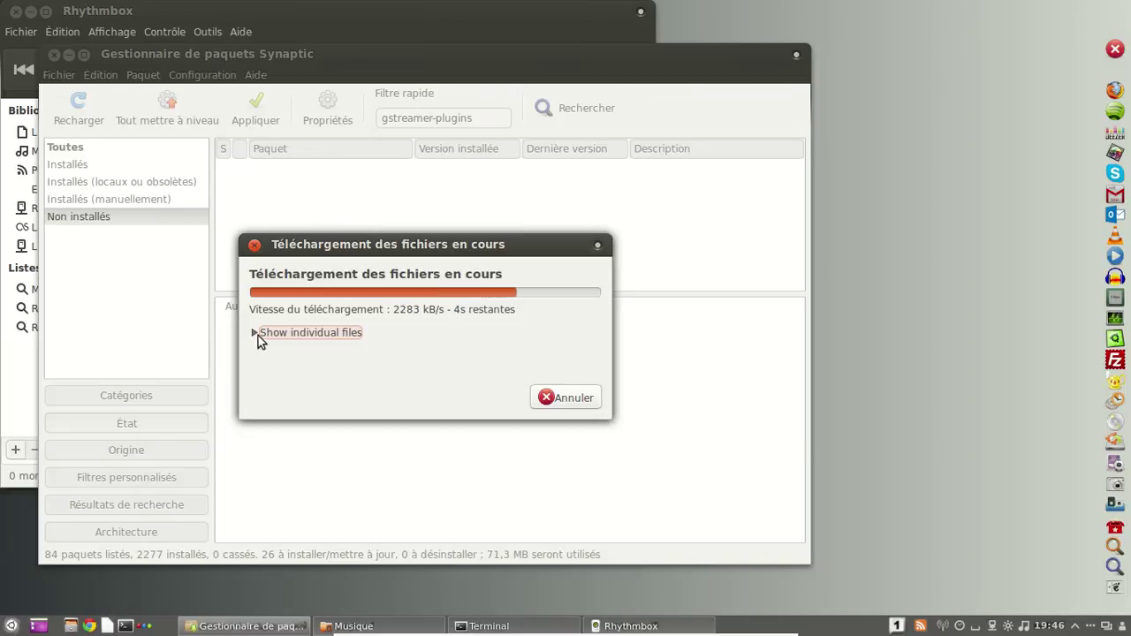
pyautogui.click(253, 336)
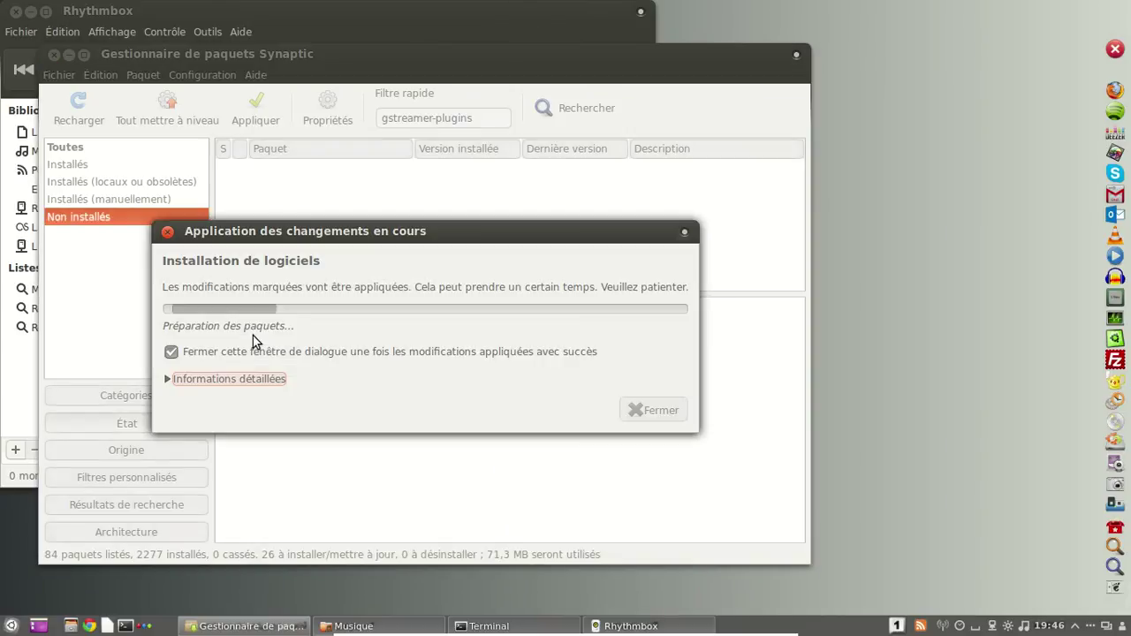
pyautogui.click(205, 376)
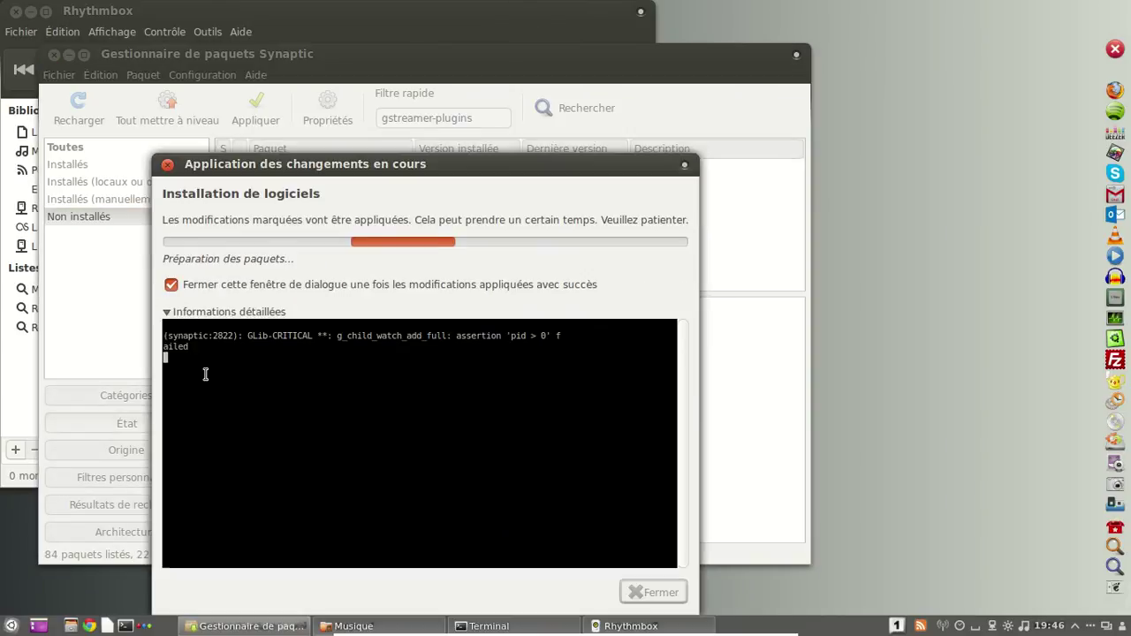
pyautogui.click(16, 11)
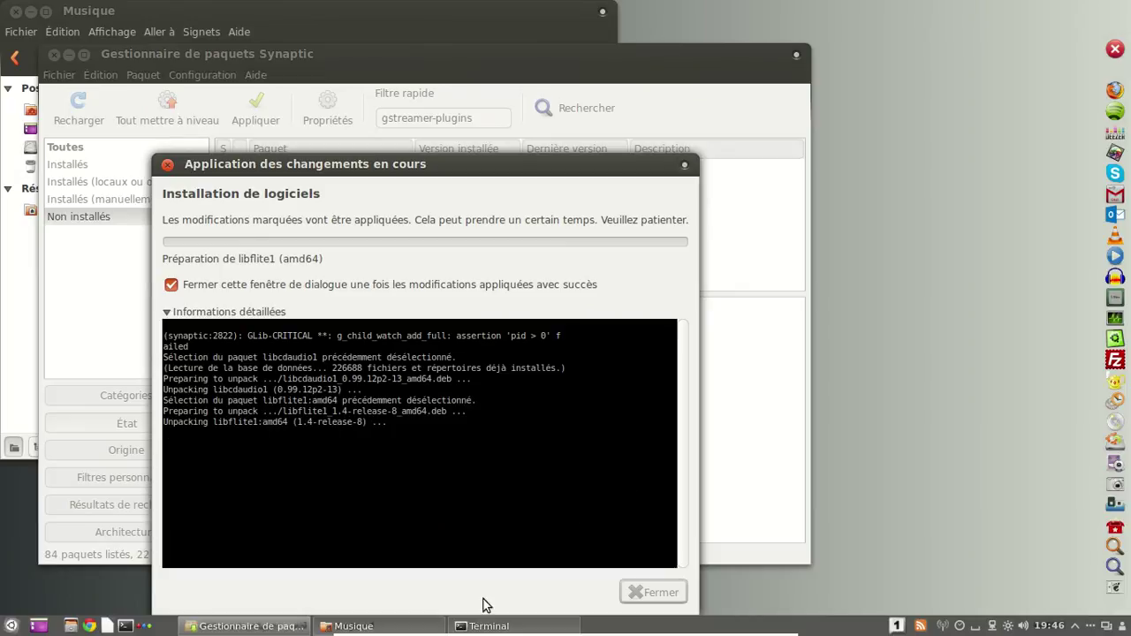
# Run 'df -h' in the terminal, showing /dev/sda1 at 5,5G of 124G, then exit.
pyautogui.click(468, 626)
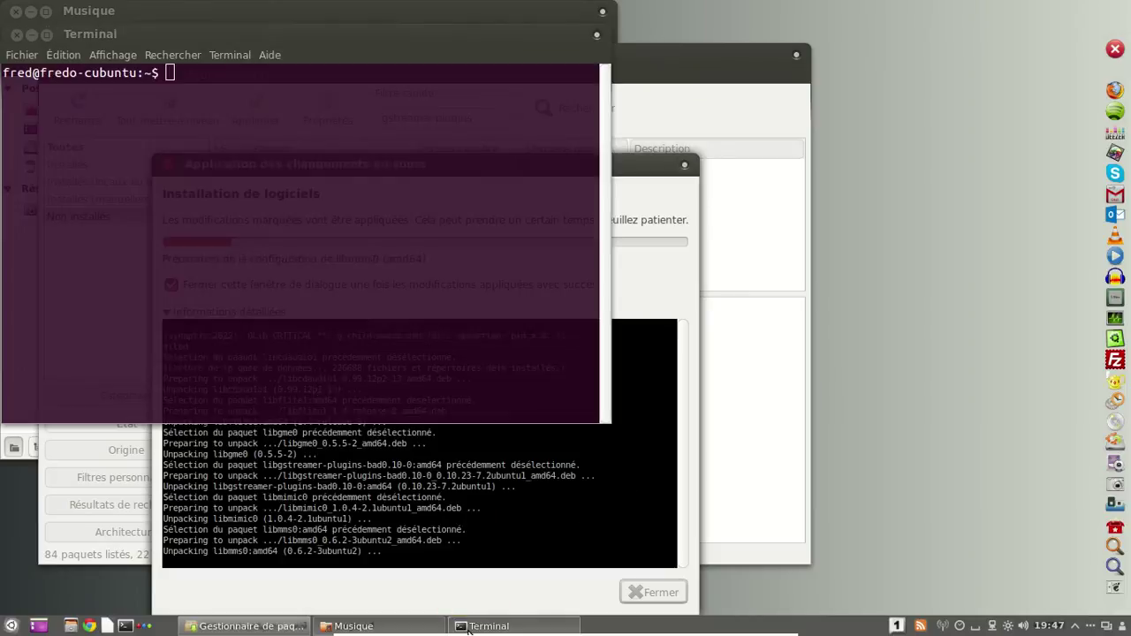
pyautogui.write('df')
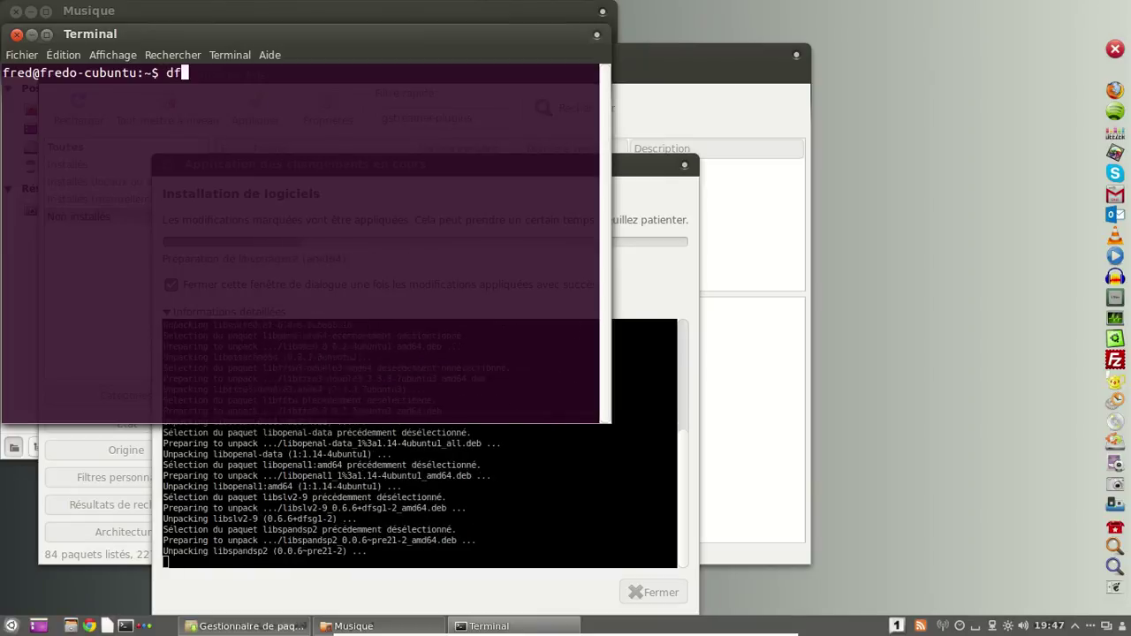
pyautogui.write(' -h')
pyautogui.press('Return')
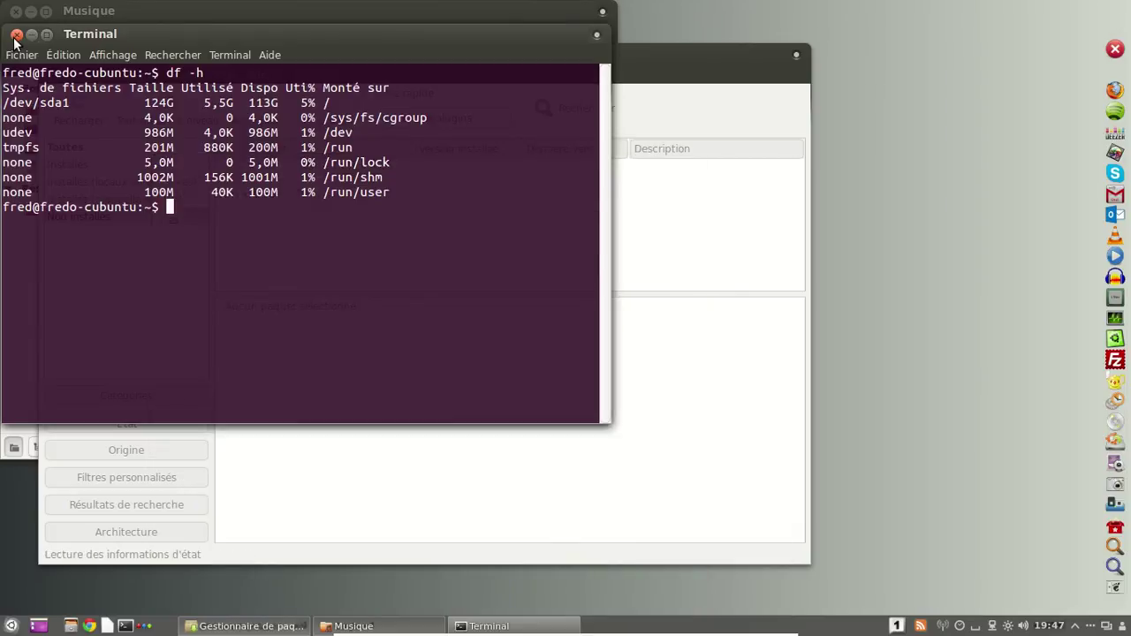
pyautogui.write('exit')
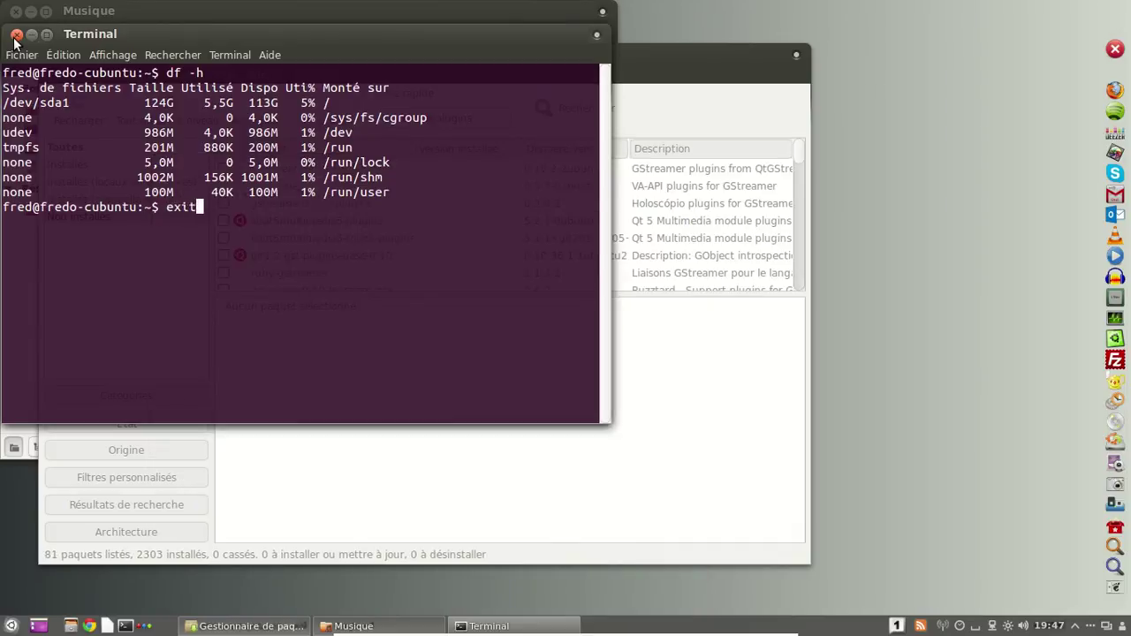
pyautogui.press('Return')
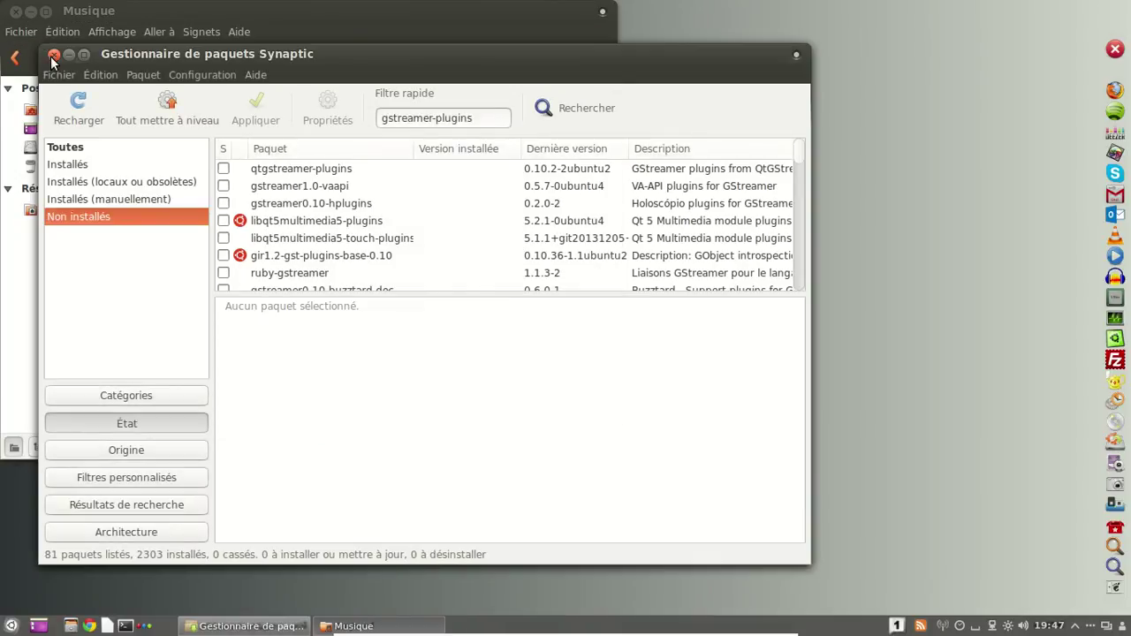
# Close Synaptic and launch Rhythmbox by searching 'rh' in the application menu.
pyautogui.click(53, 56)
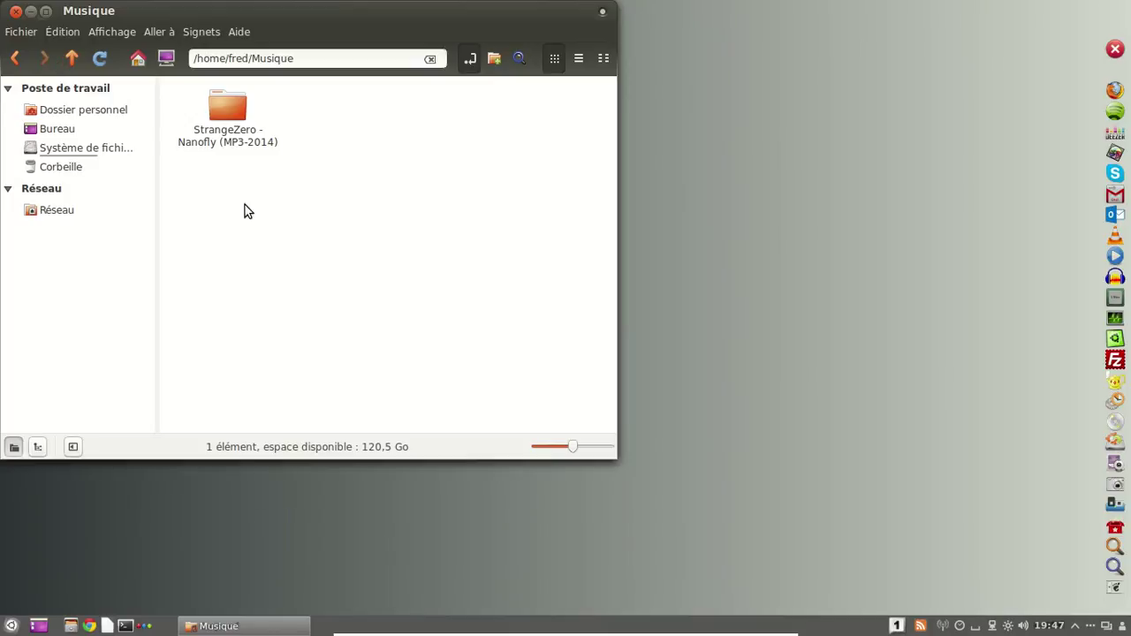
pyautogui.click(11, 625)
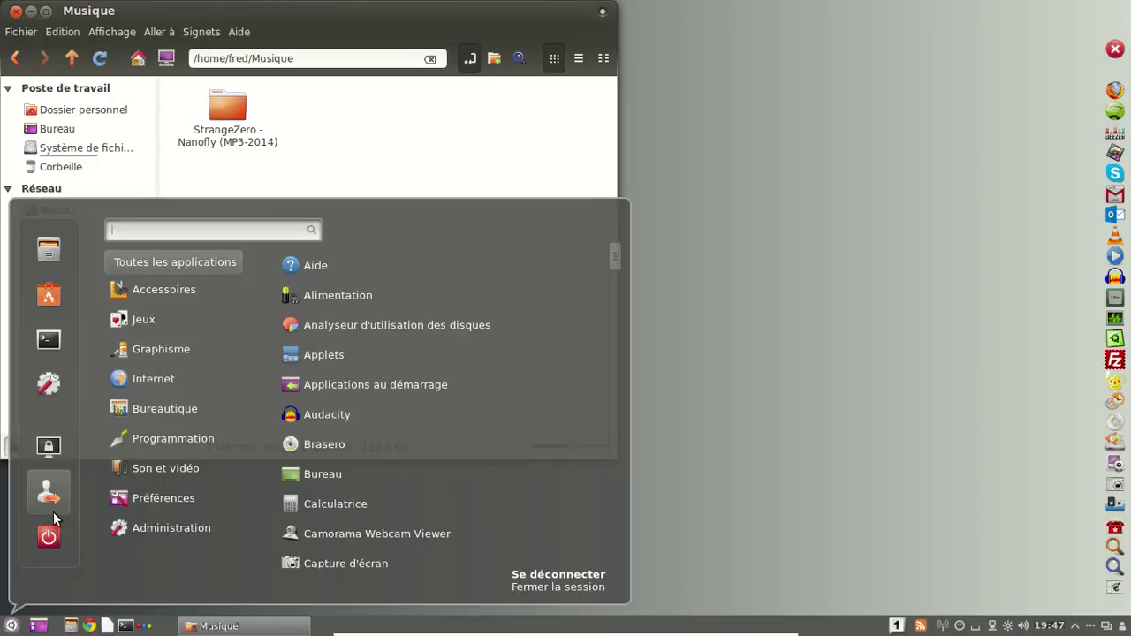
pyautogui.write('rh')
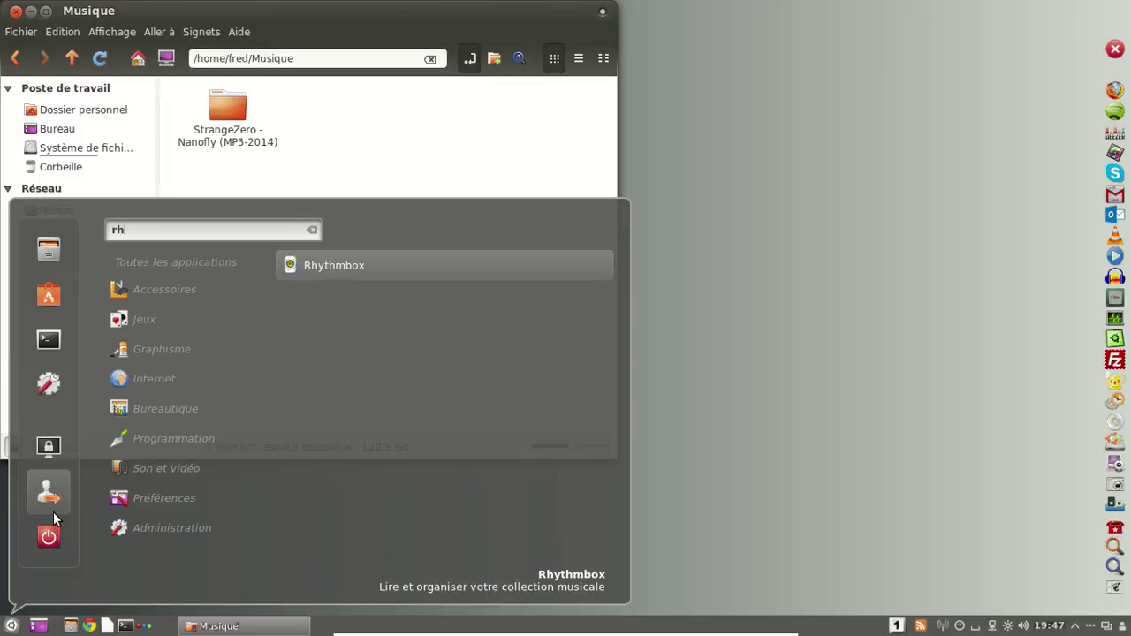
pyautogui.click(358, 264)
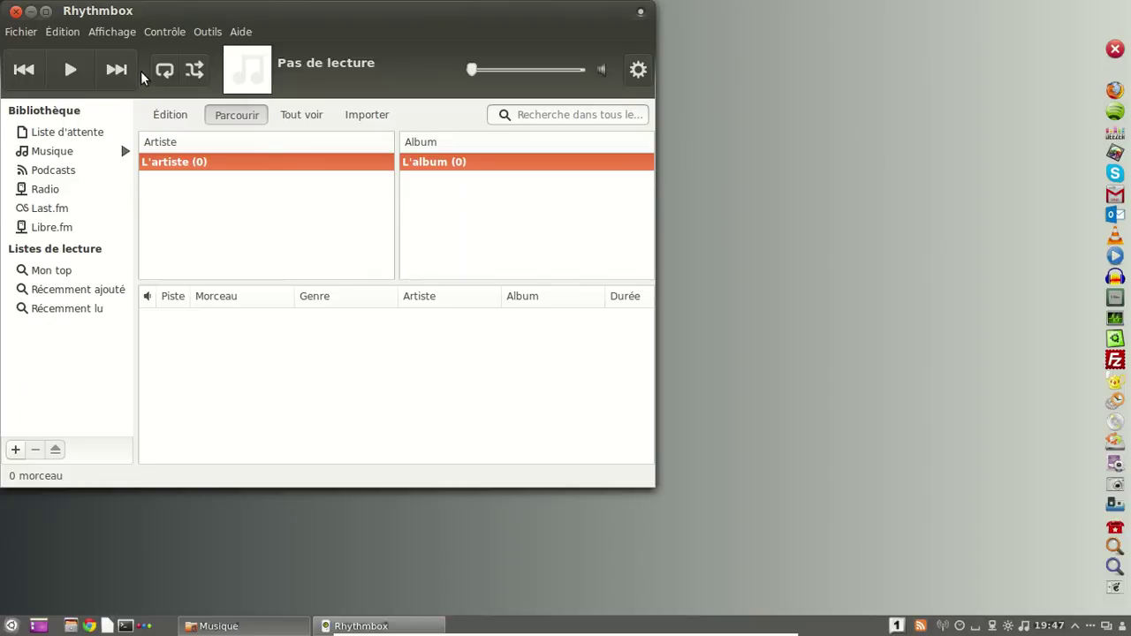
# Open Rhythmbox's Édition > Préférences and close them again.
pyautogui.click(152, 34)
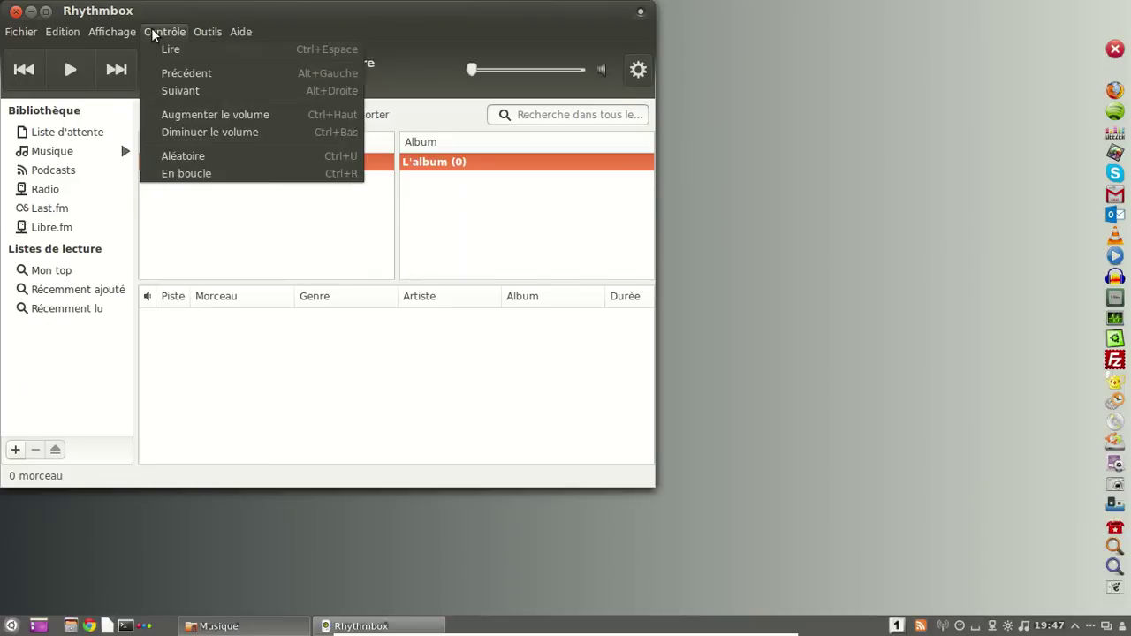
pyautogui.moveTo(62, 32)
pyautogui.click(100, 210)
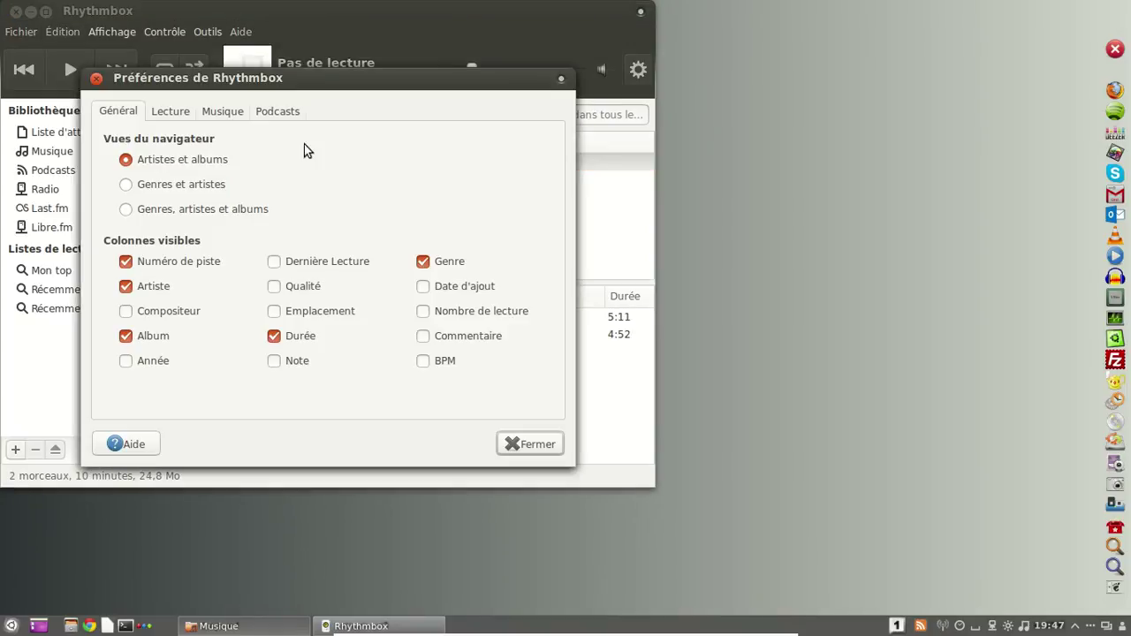
pyautogui.click(95, 78)
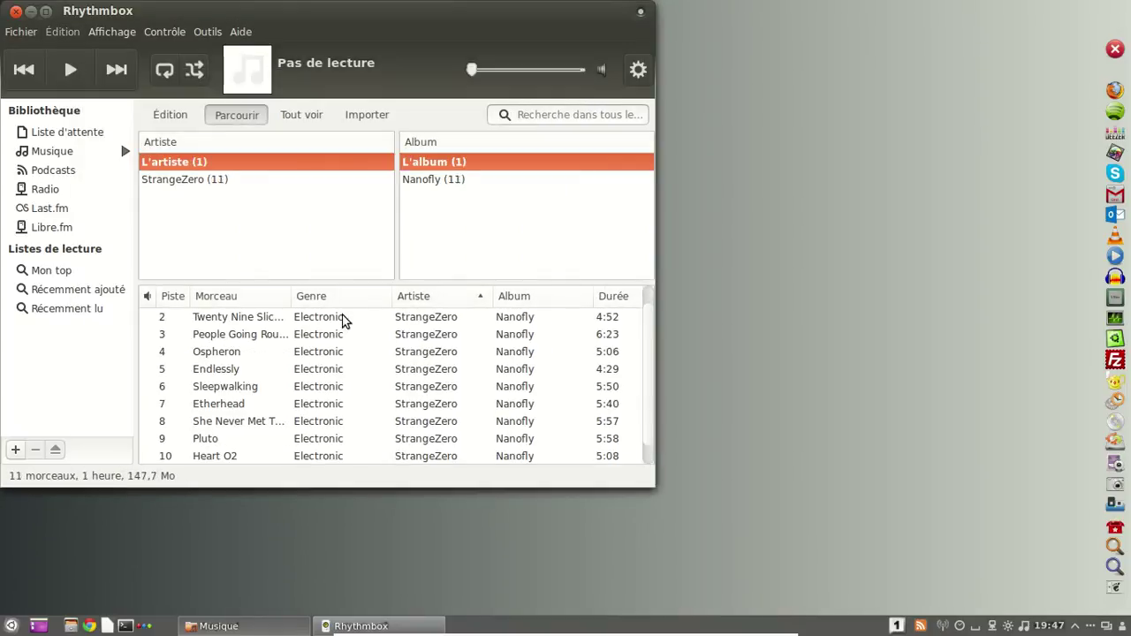
# Play Twenty Nine Slices In Time, pause it, and close Rhythmbox.
pyautogui.doubleClick(336, 318)
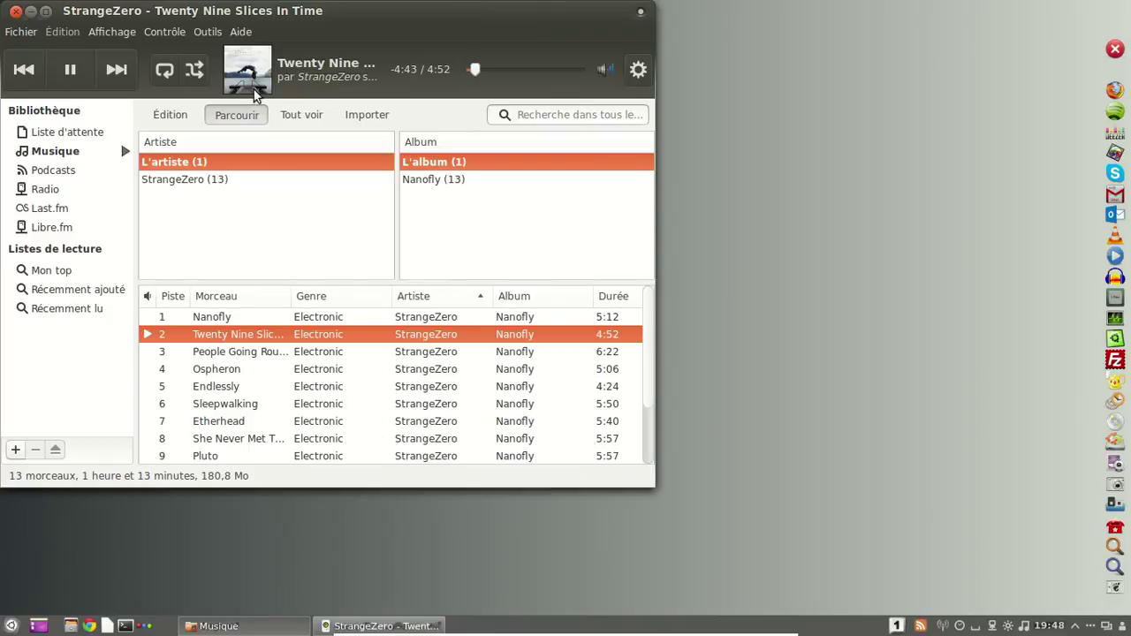
pyautogui.click(71, 70)
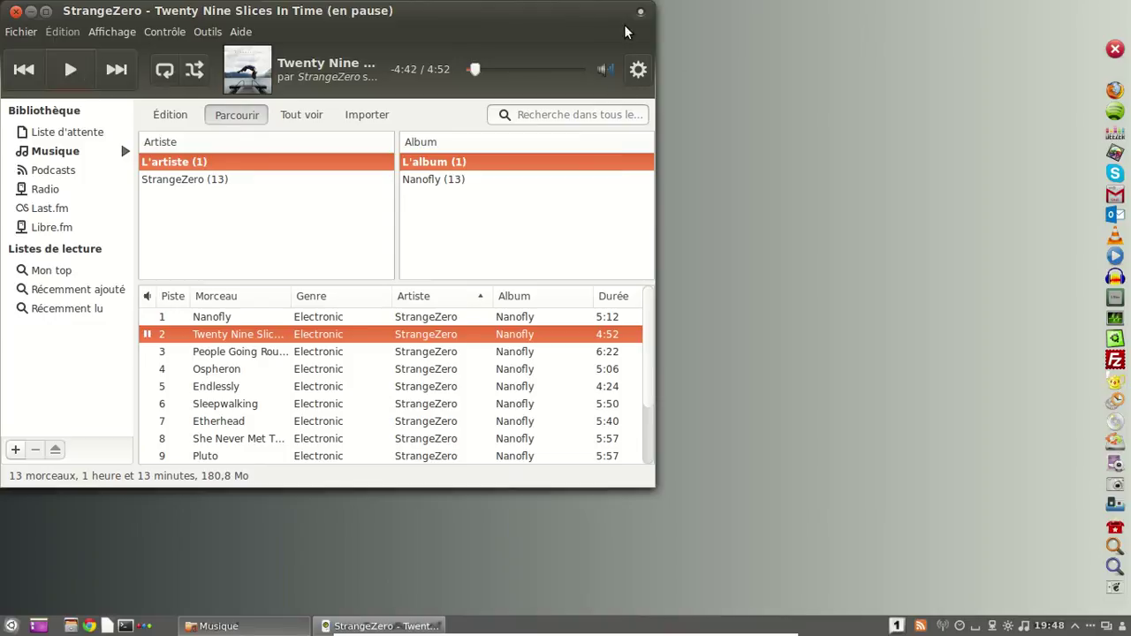
pyautogui.click(15, 10)
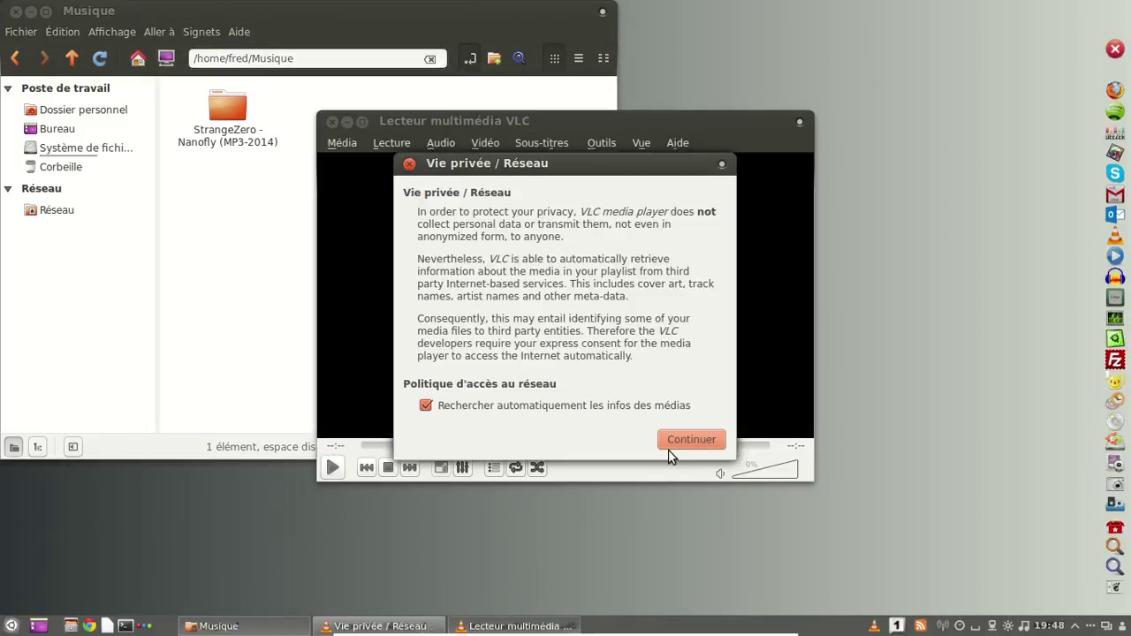
# Accept VLC's privacy notice and view Aide > À propos for version 2.1.2 Rincewind.
pyautogui.click(687, 441)
pyautogui.click(678, 142)
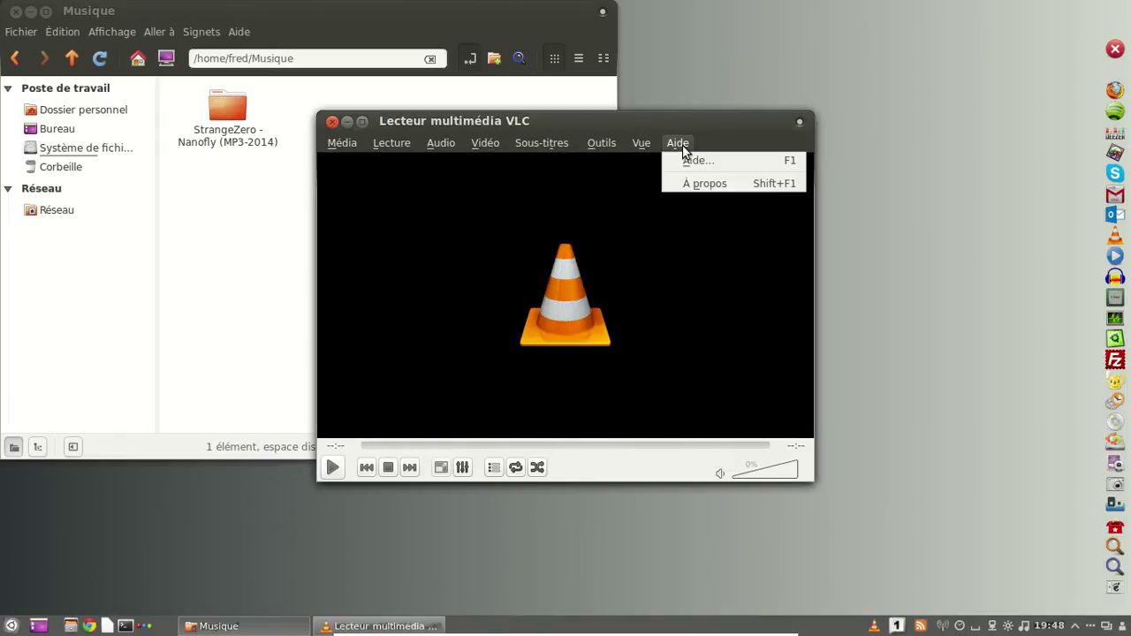
pyautogui.click(697, 183)
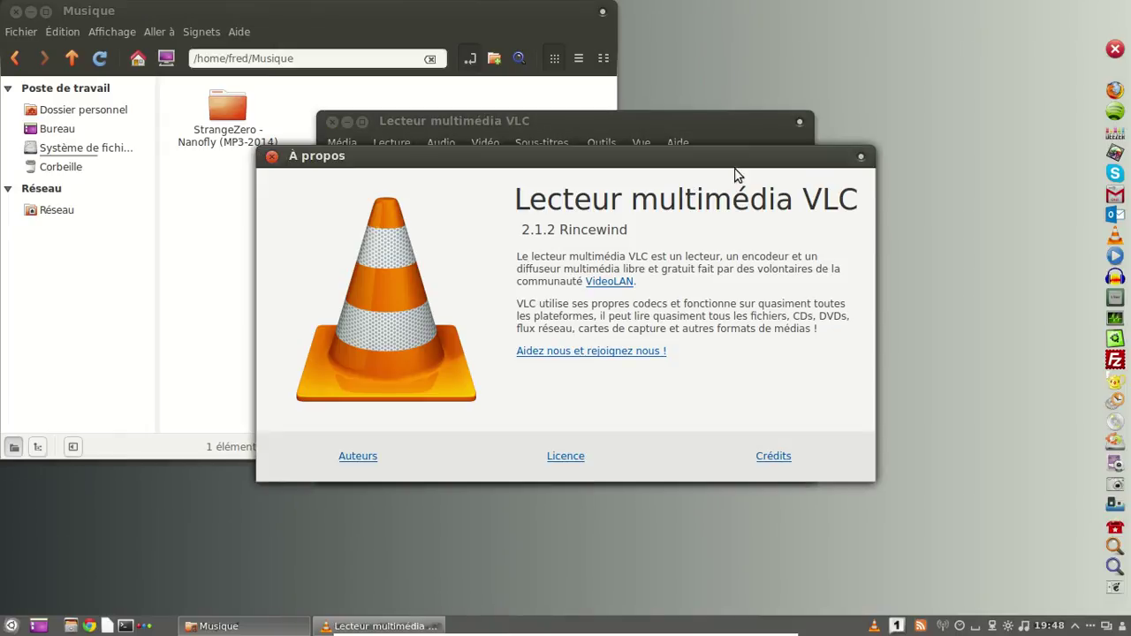
# Close the VLC information window, VLC itself, and the Musique folder window.
pyautogui.click(271, 156)
pyautogui.click(333, 122)
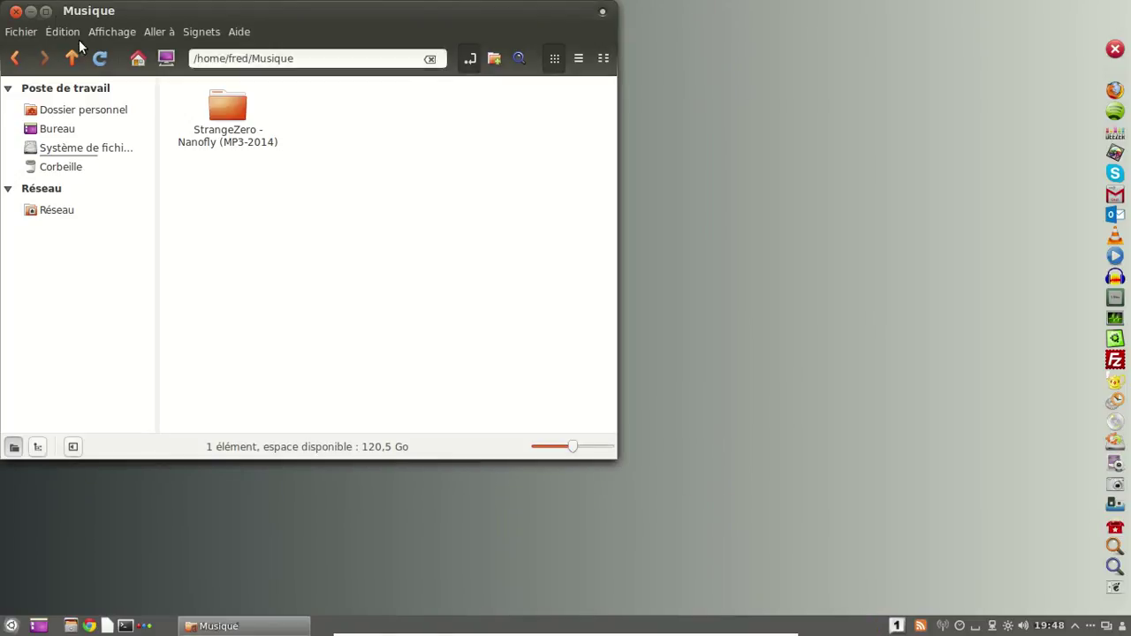
pyautogui.click(16, 11)
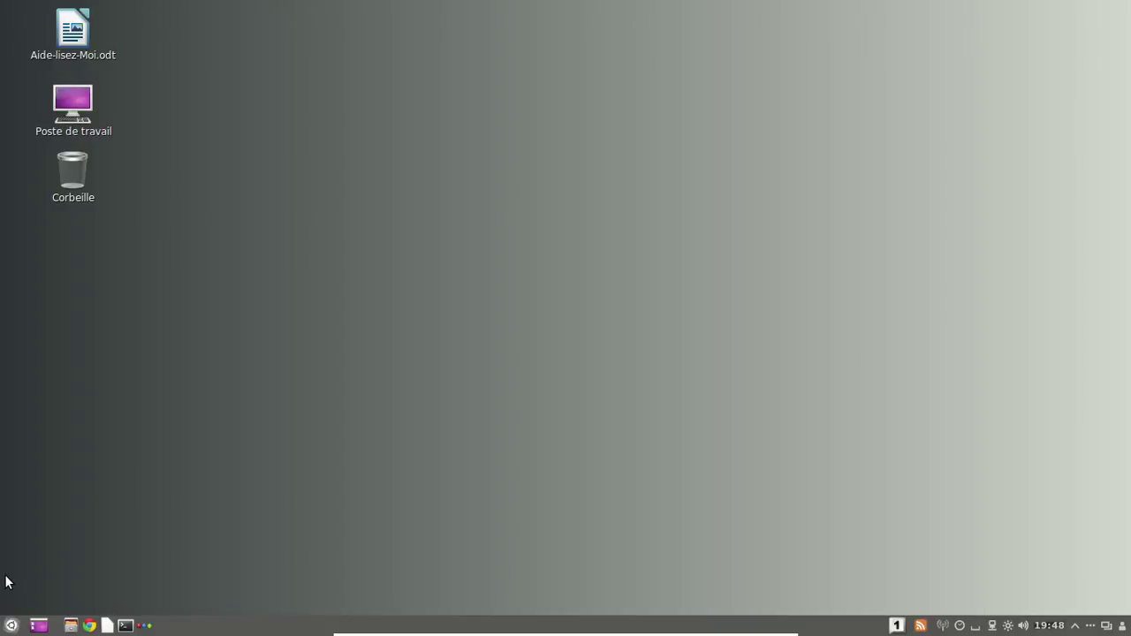
# Log out of the Cinnamon session from the application menu.
pyautogui.click(10, 624)
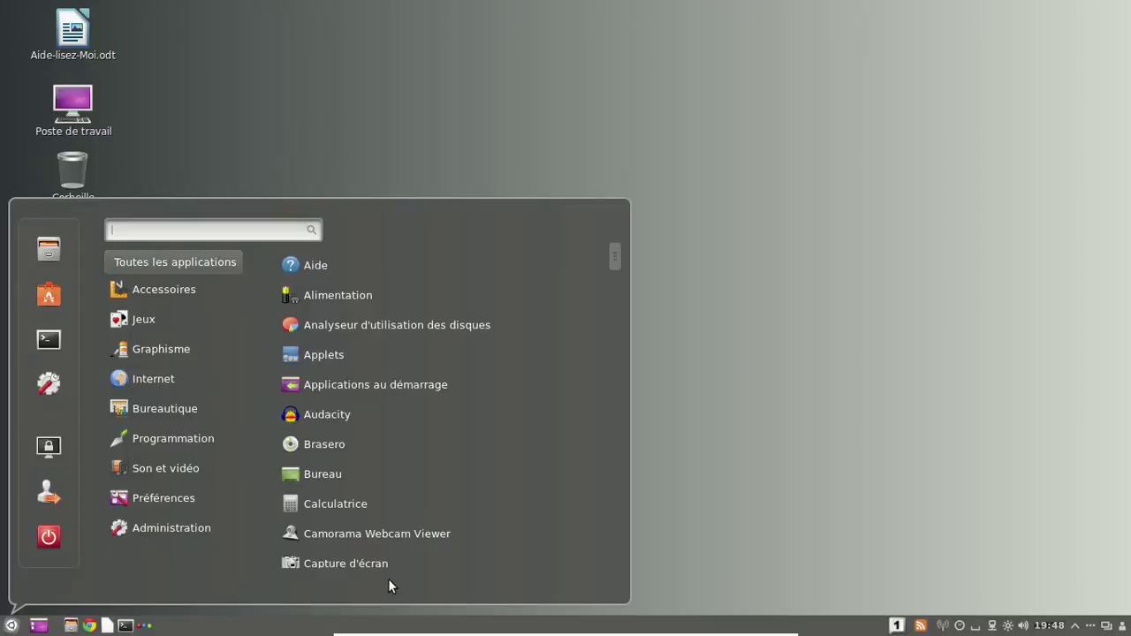
pyautogui.click(61, 501)
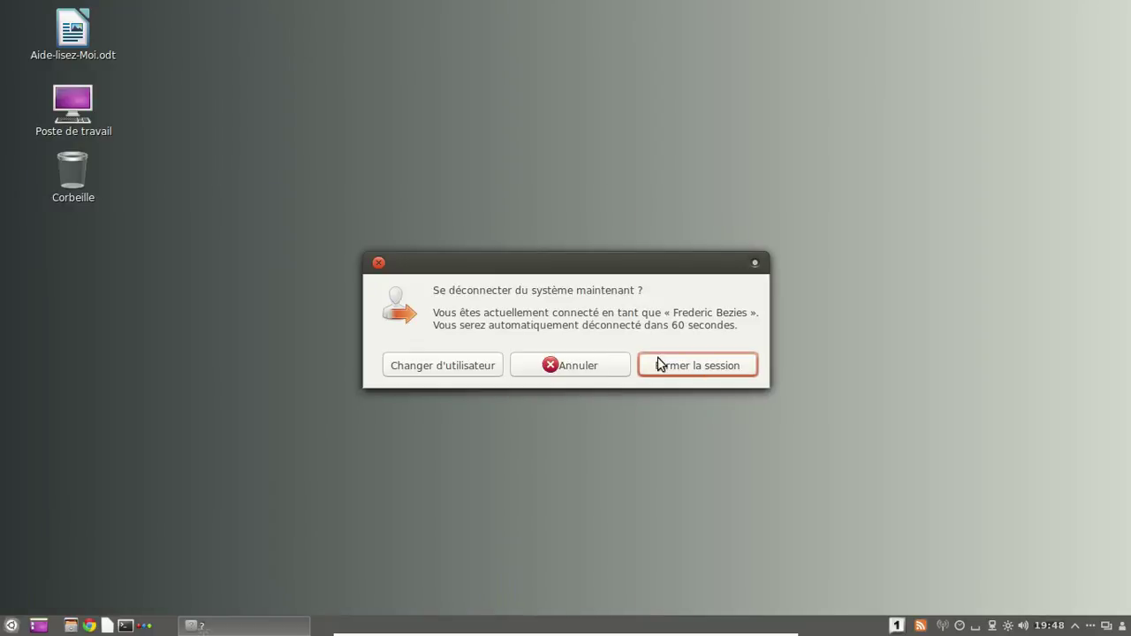
pyautogui.click(703, 369)
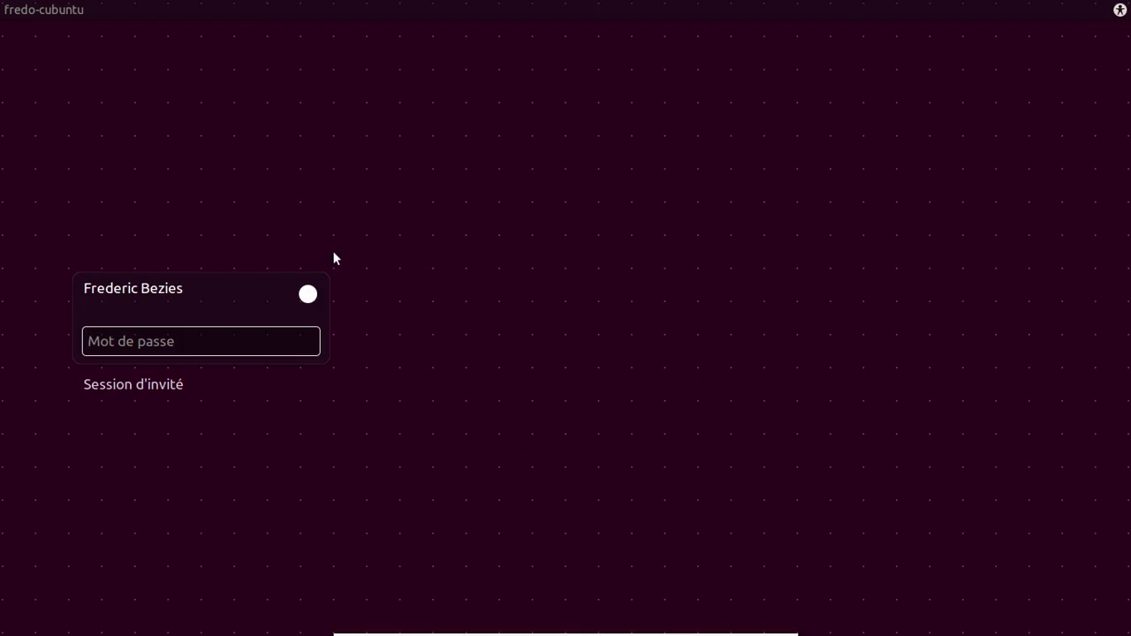
# Sign back in to an Openbox session with the account password and try the desktop root menu.
pyautogui.click(308, 293)
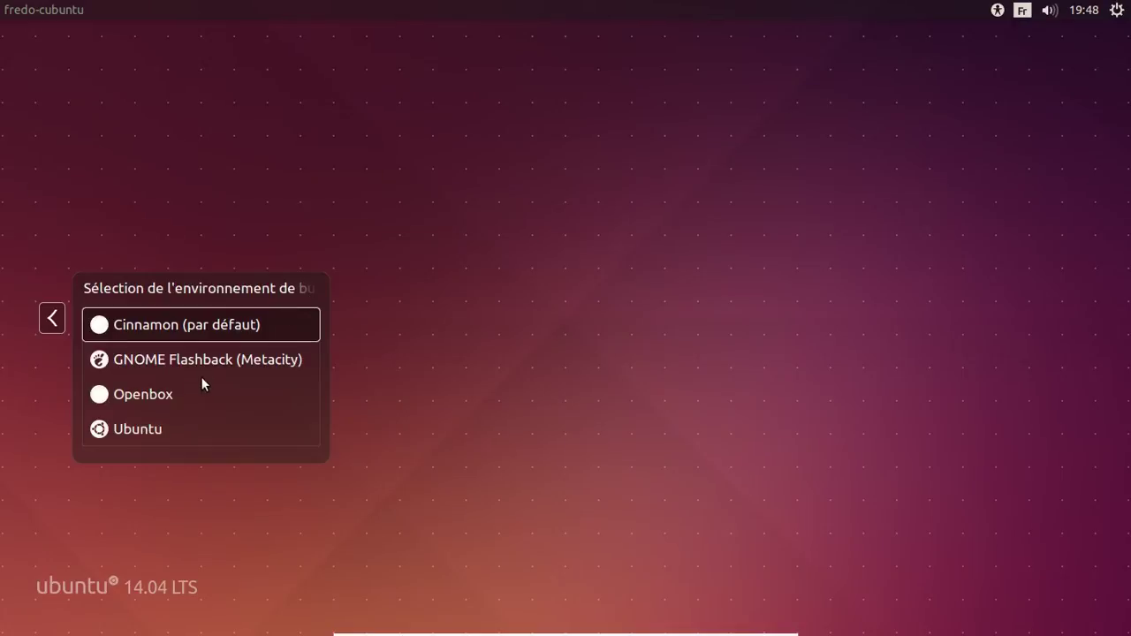
pyautogui.click(189, 397)
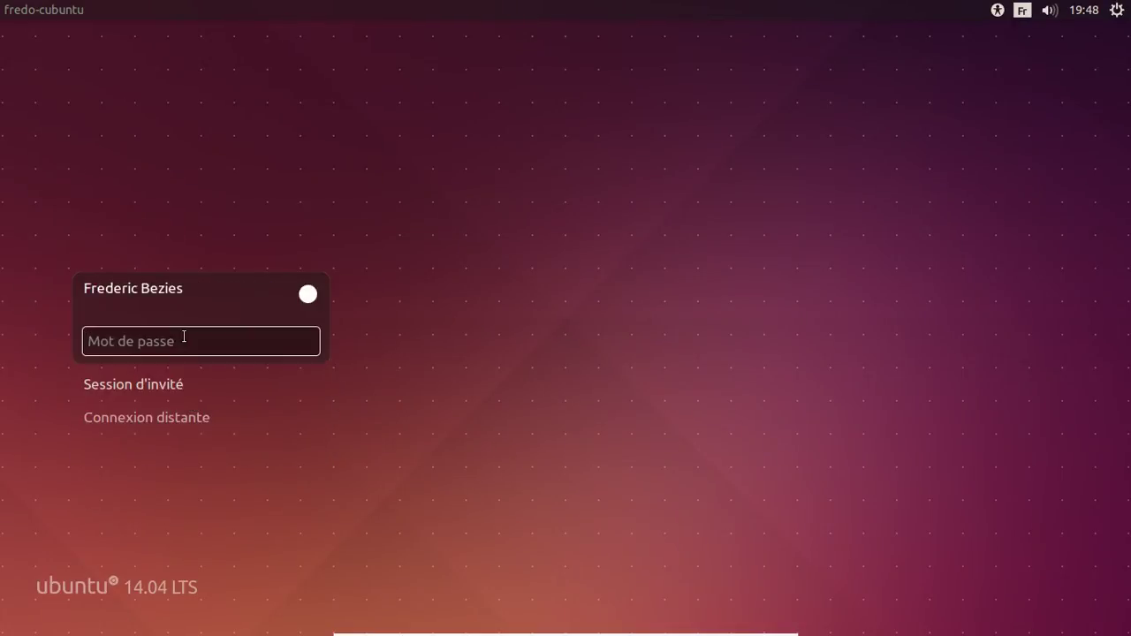
pyautogui.write('********')
pyautogui.press('Return')
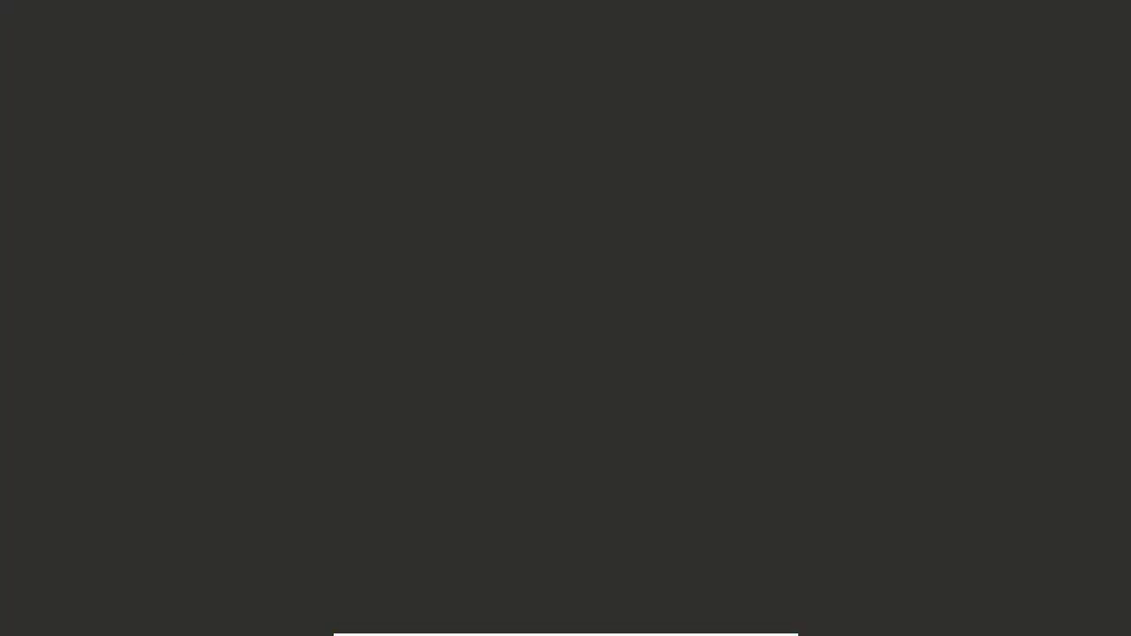
pyautogui.rightClick(499, 105)
pyautogui.click(453, 96)
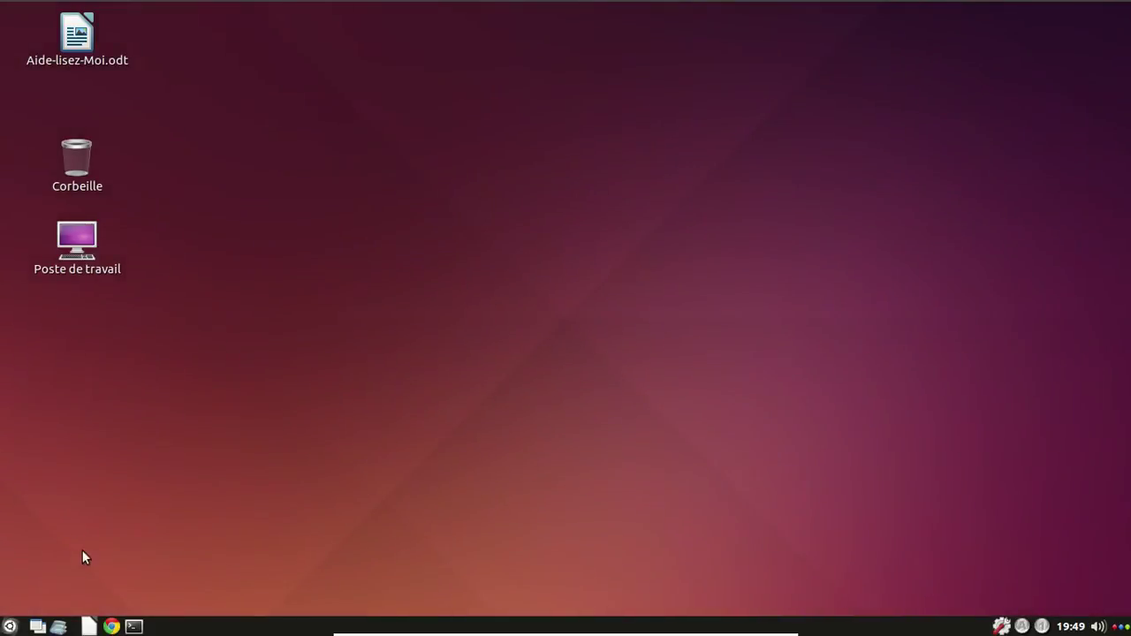
pyautogui.click(10, 626)
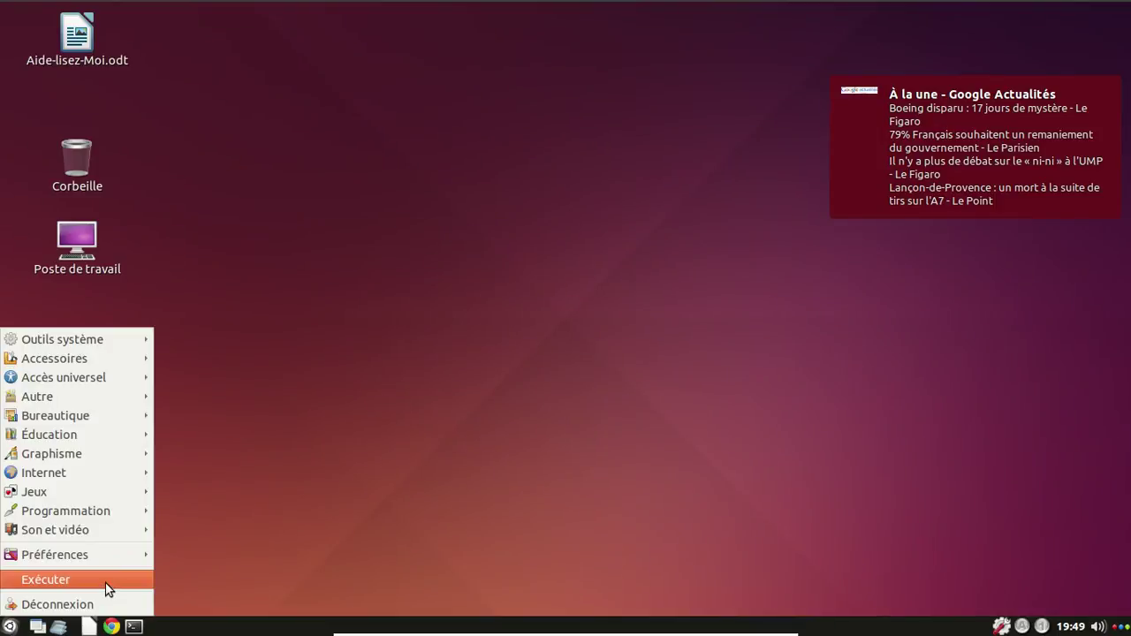
pyautogui.moveTo(107, 561)
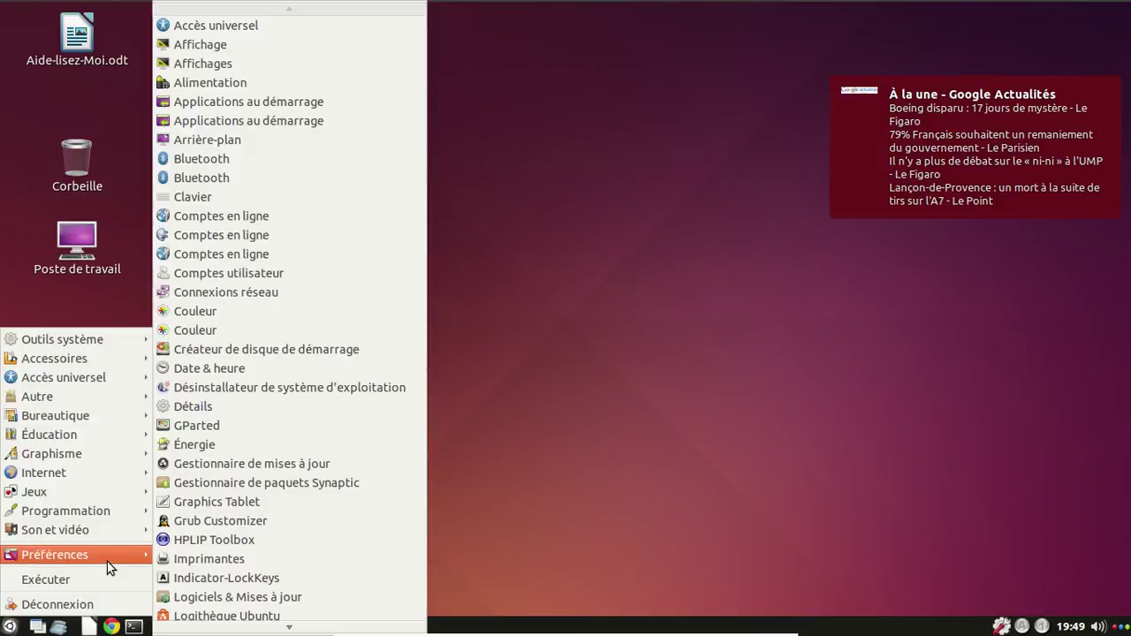
pyautogui.moveTo(106, 533)
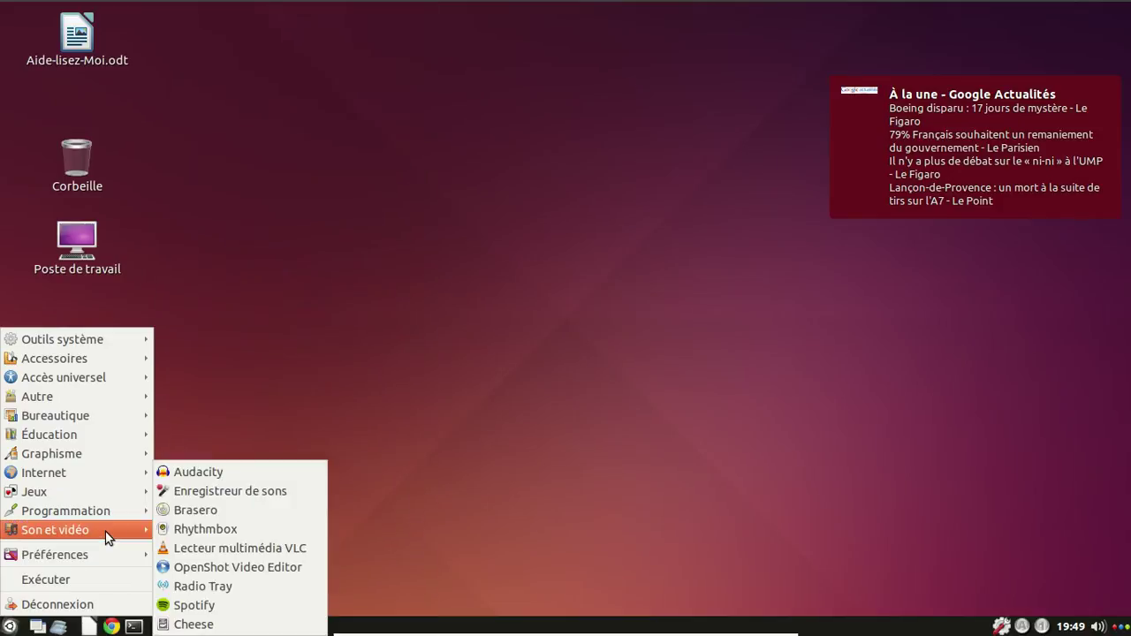
pyautogui.click(253, 541)
pyautogui.rightClick(813, 626)
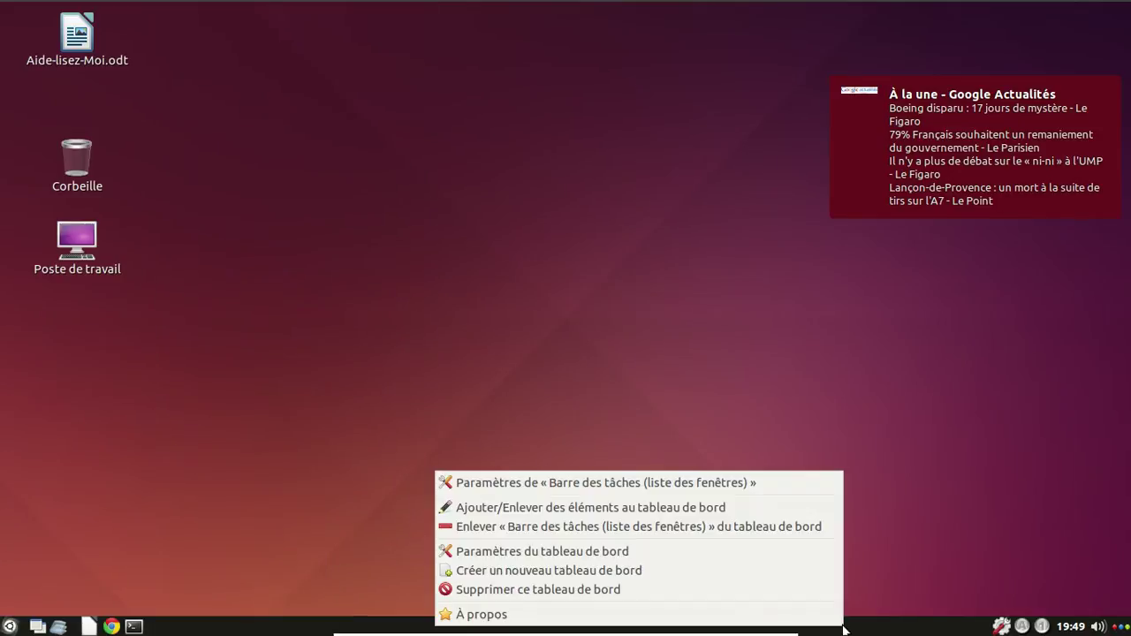
pyautogui.click(759, 617)
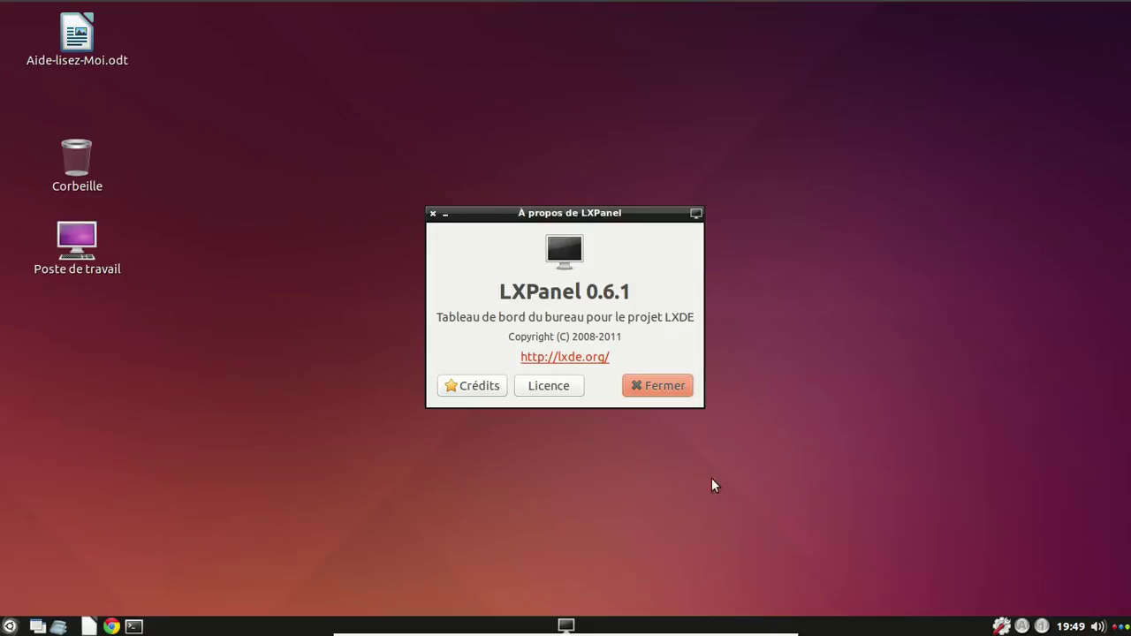
pyautogui.click(677, 394)
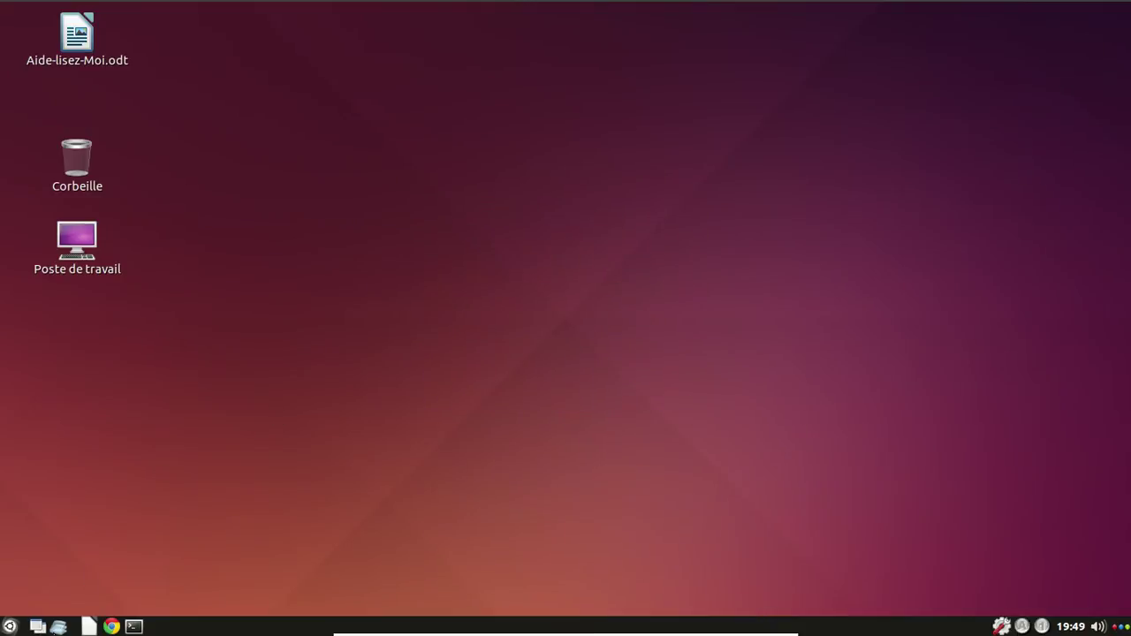
pyautogui.click(61, 628)
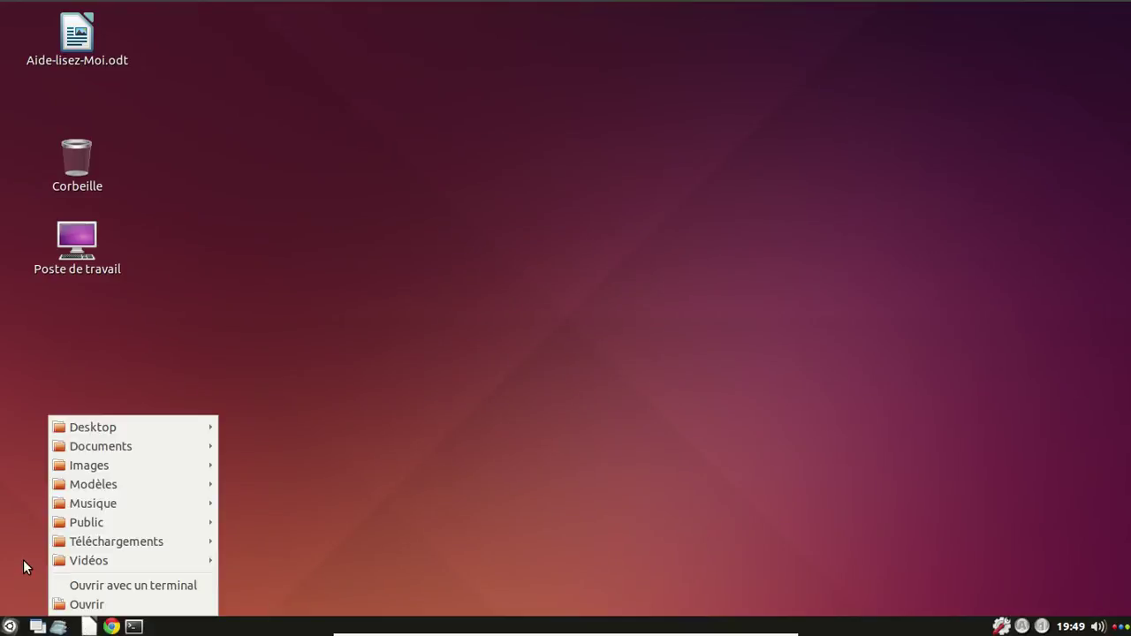
pyautogui.click(9, 626)
pyautogui.click(8, 626)
pyautogui.moveTo(68, 421)
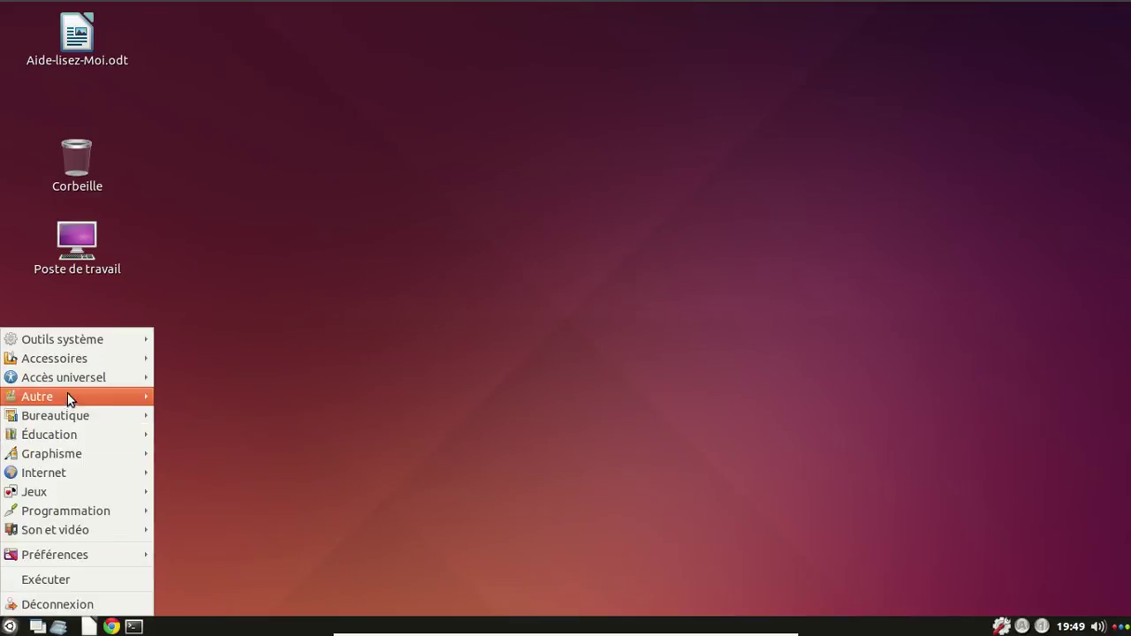
pyautogui.moveTo(83, 337)
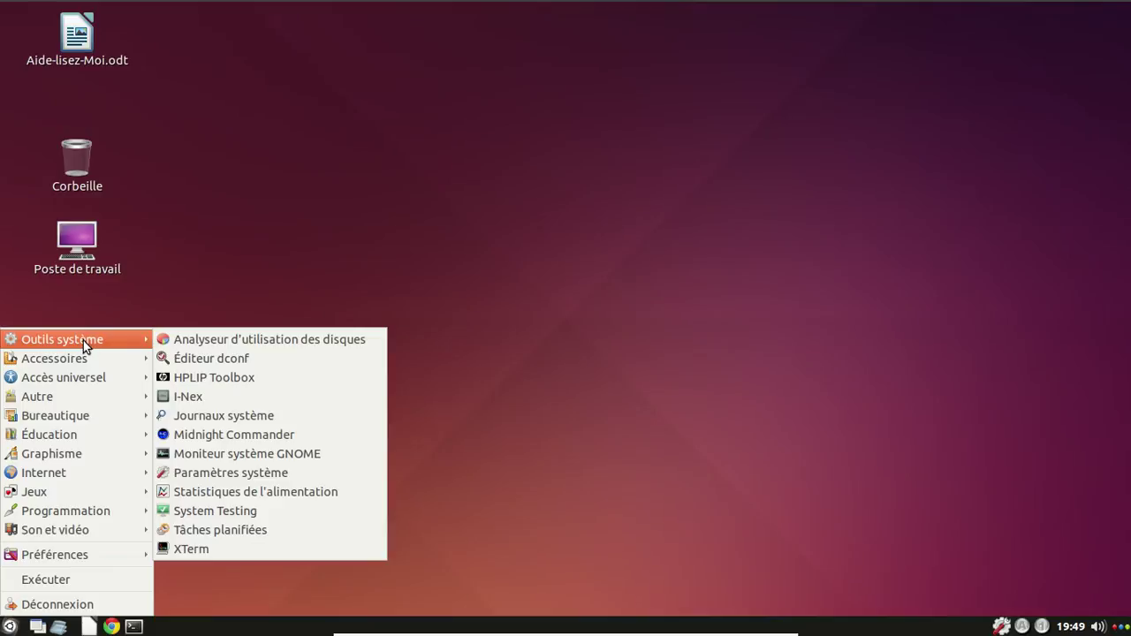
pyautogui.moveTo(85, 373)
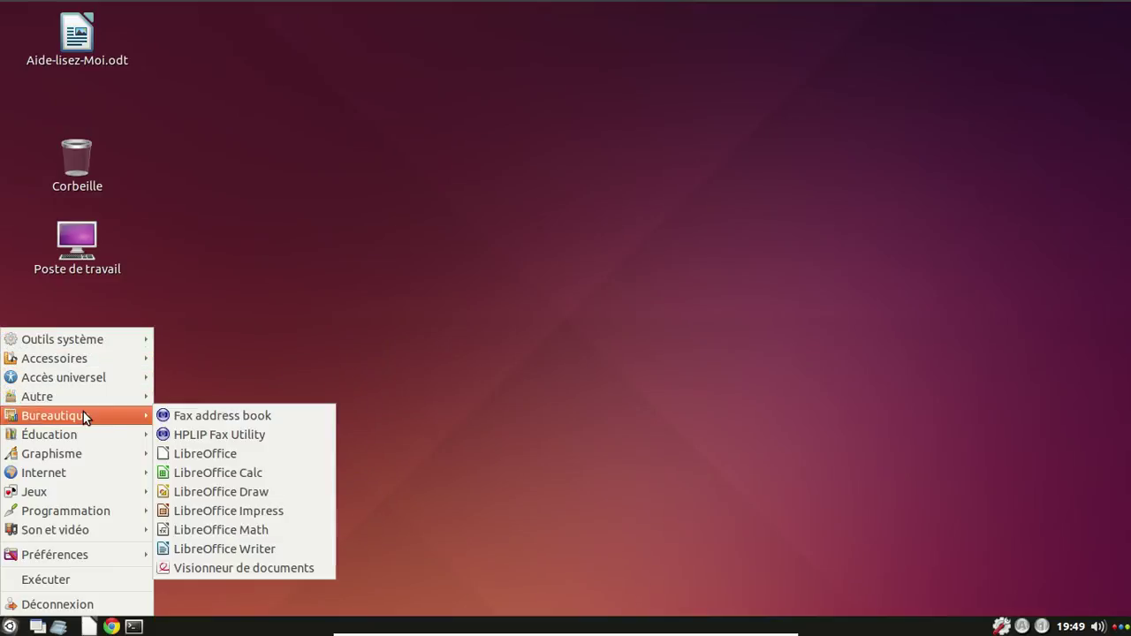
pyautogui.moveTo(79, 462)
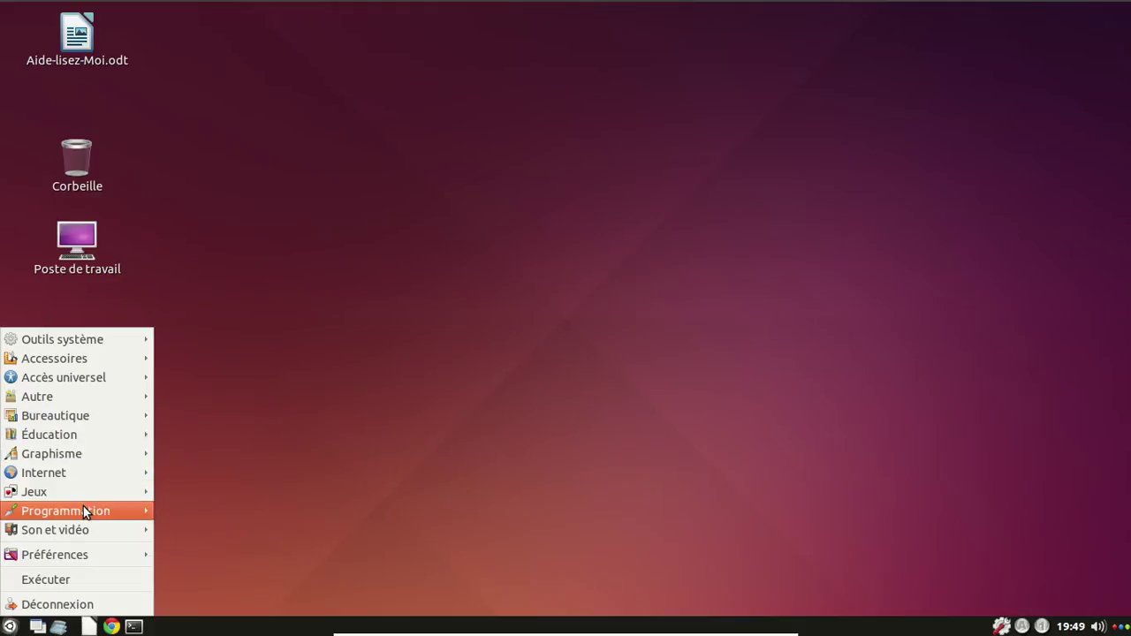
pyautogui.moveTo(83, 553)
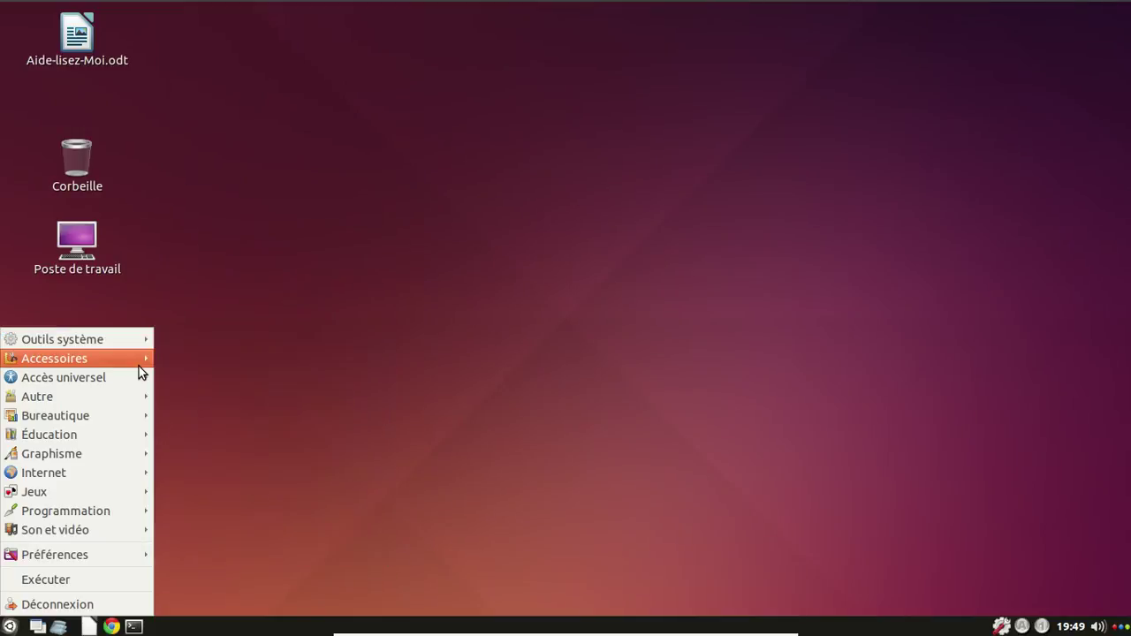
pyautogui.moveTo(143, 366)
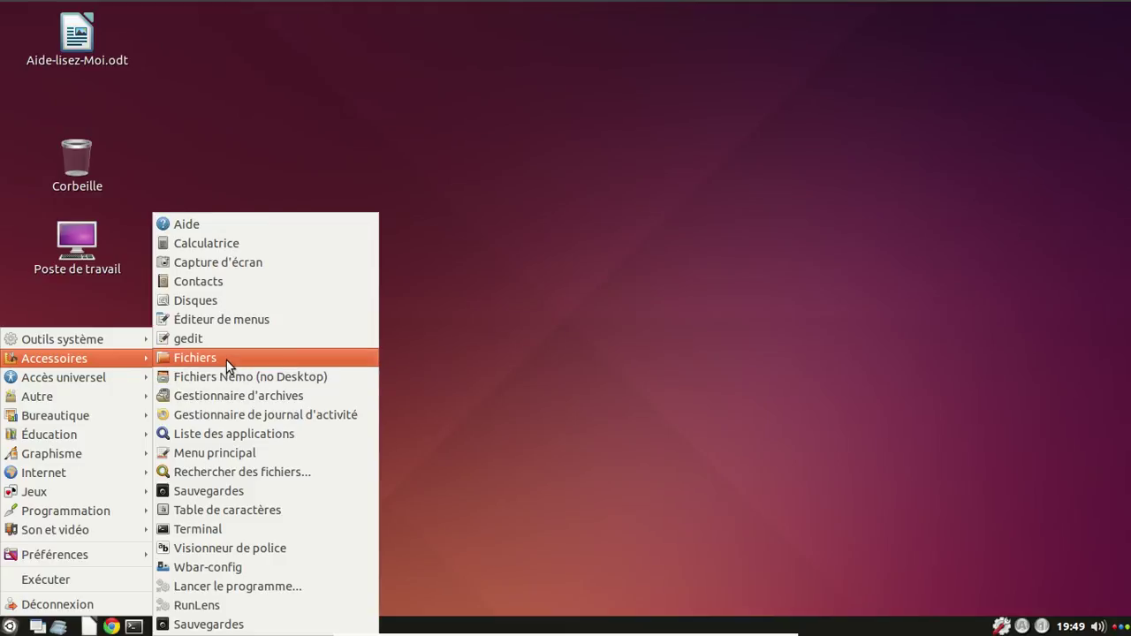
# Log out of Openbox via Déconnexion, then choose Shut Down from the greeter's gear menu.
pyautogui.click(545, 414)
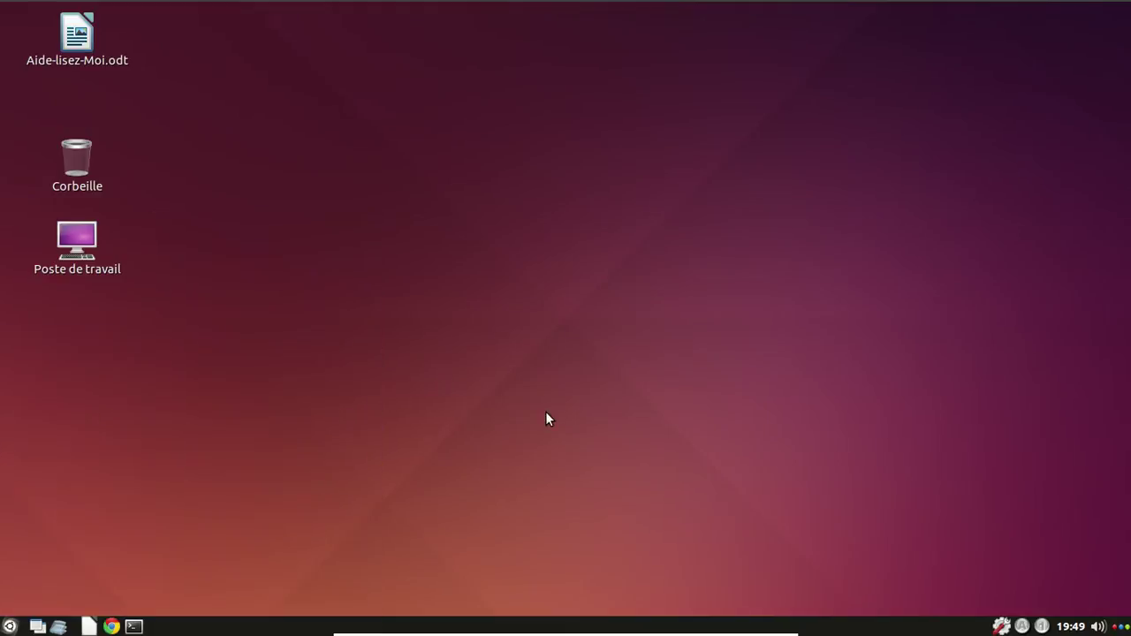
pyautogui.click(9, 624)
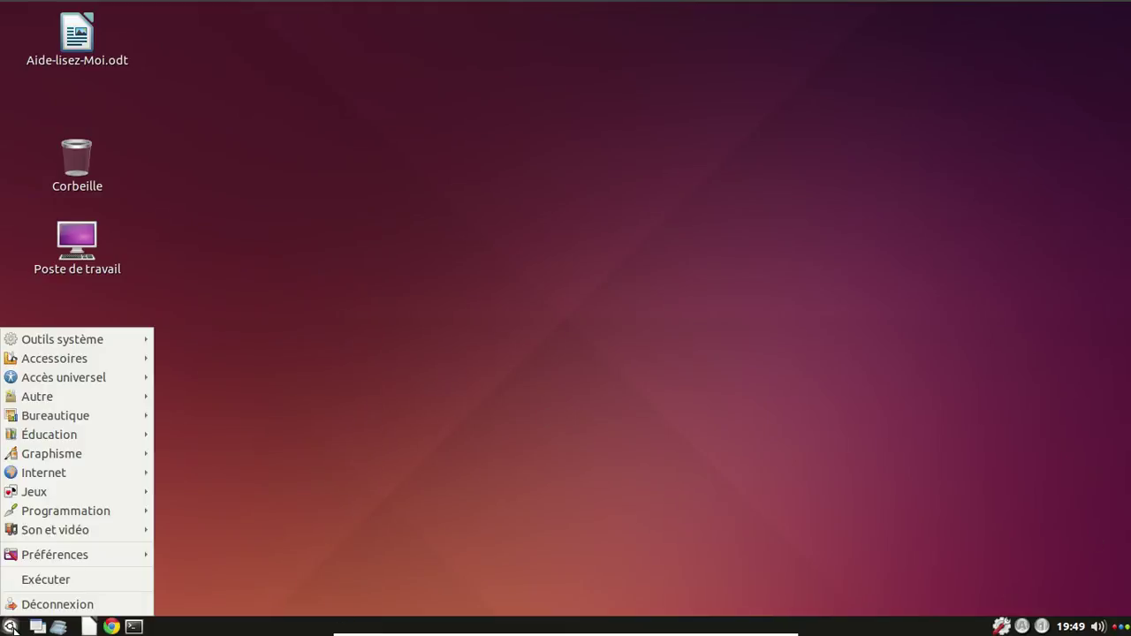
pyautogui.click(74, 605)
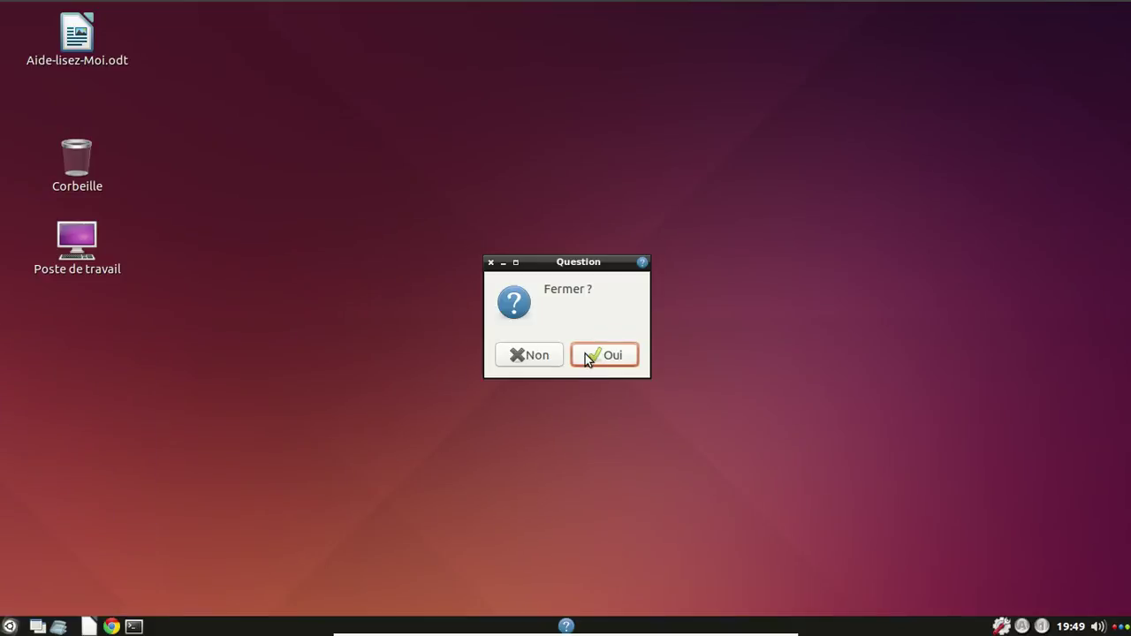
pyautogui.click(586, 352)
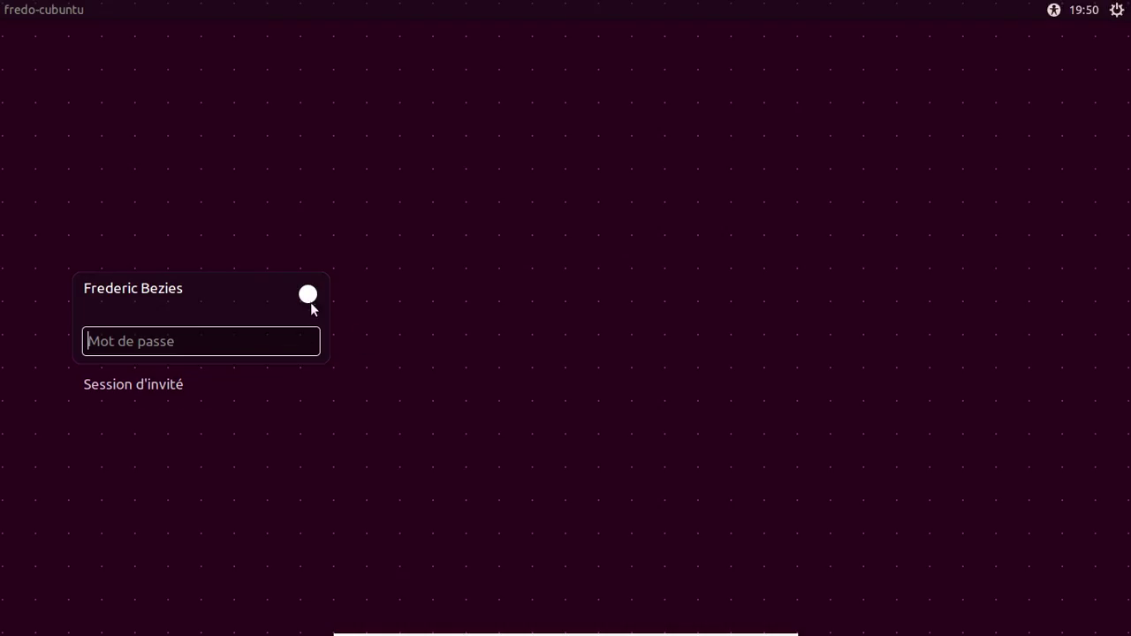
pyautogui.click(1116, 10)
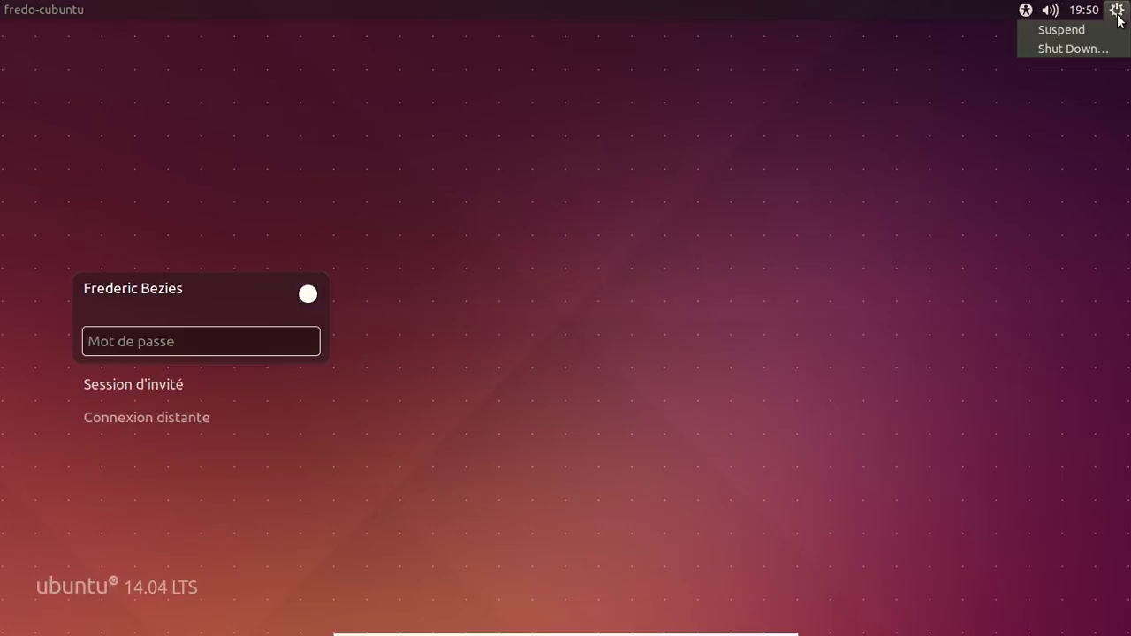
pyautogui.click(1053, 50)
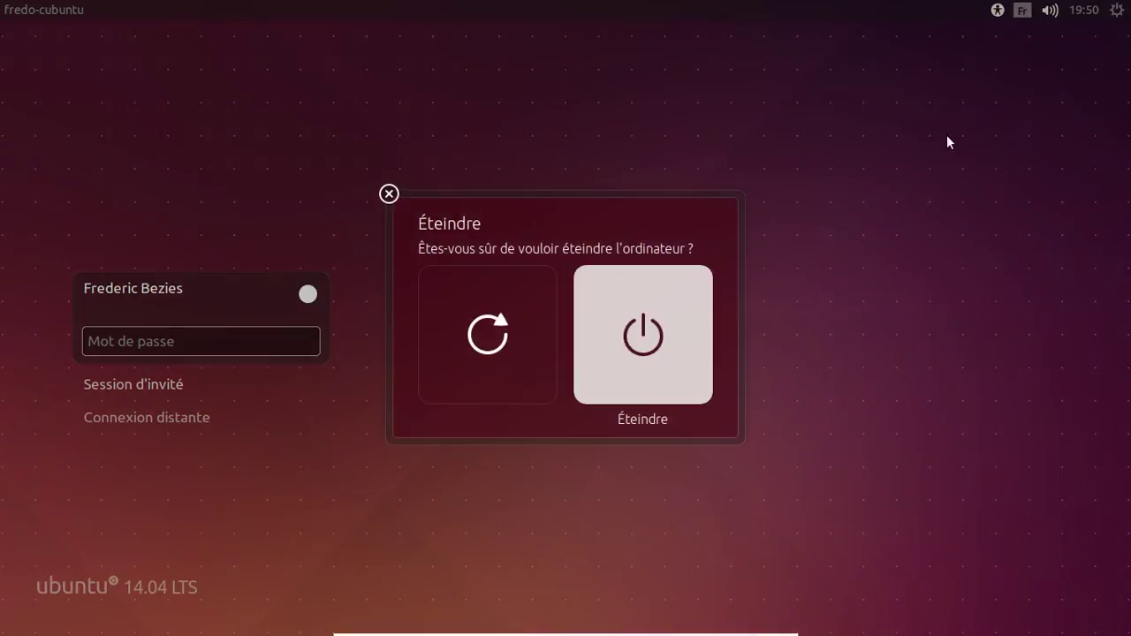